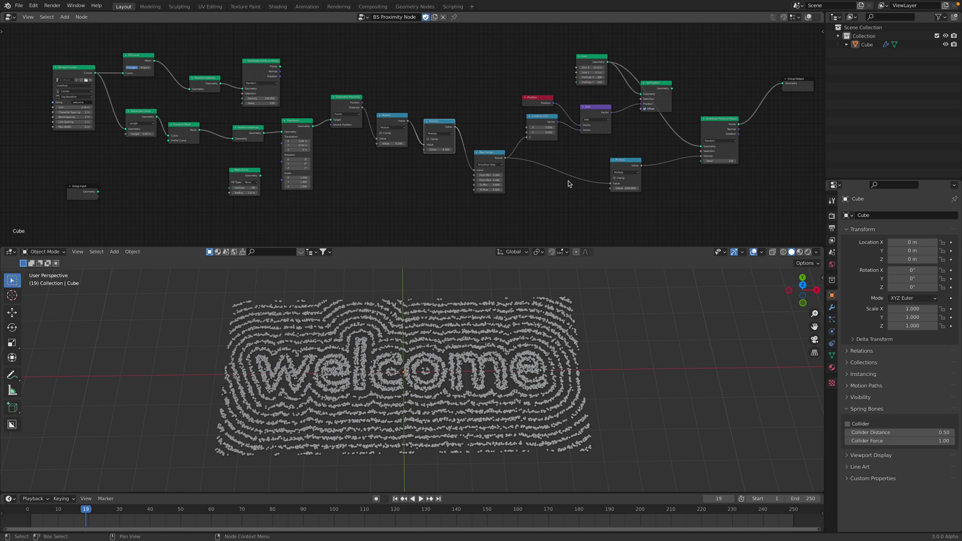
pyautogui.moveTo(522, 181); pyautogui.dragTo(518, 178, button='middle')
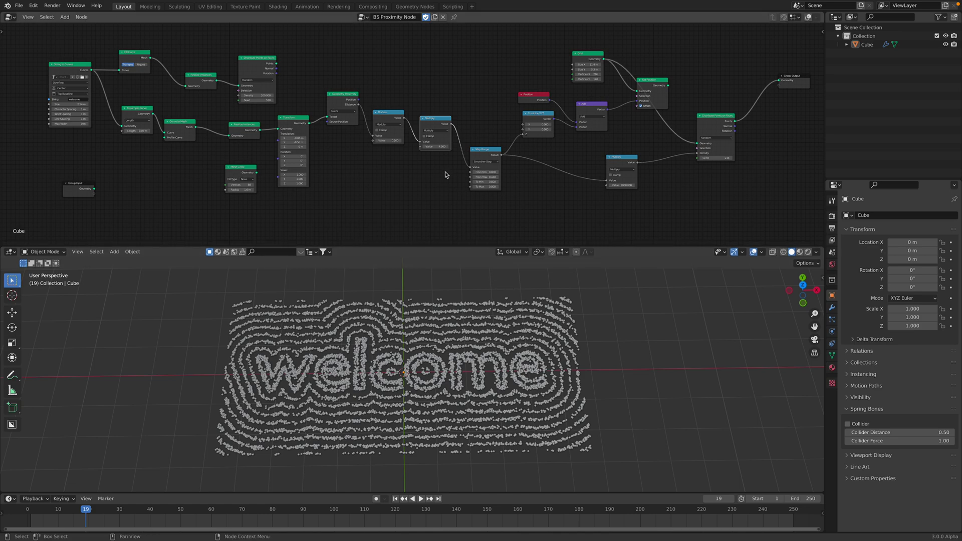
pyautogui.moveTo(445, 171); pyautogui.dragTo(451, 178, button='middle')
pyautogui.scroll(3, 436, 184)
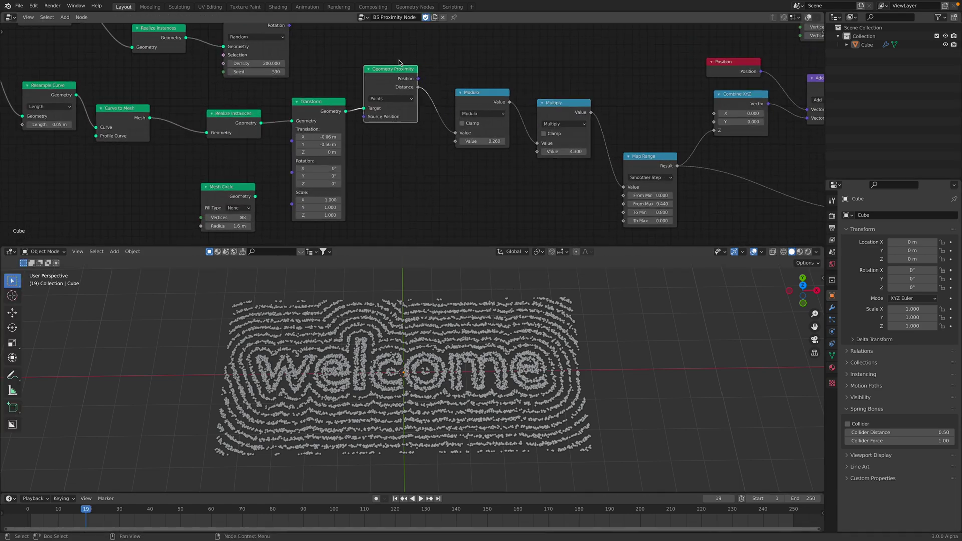
pyautogui.scroll(-1, 427, 87)
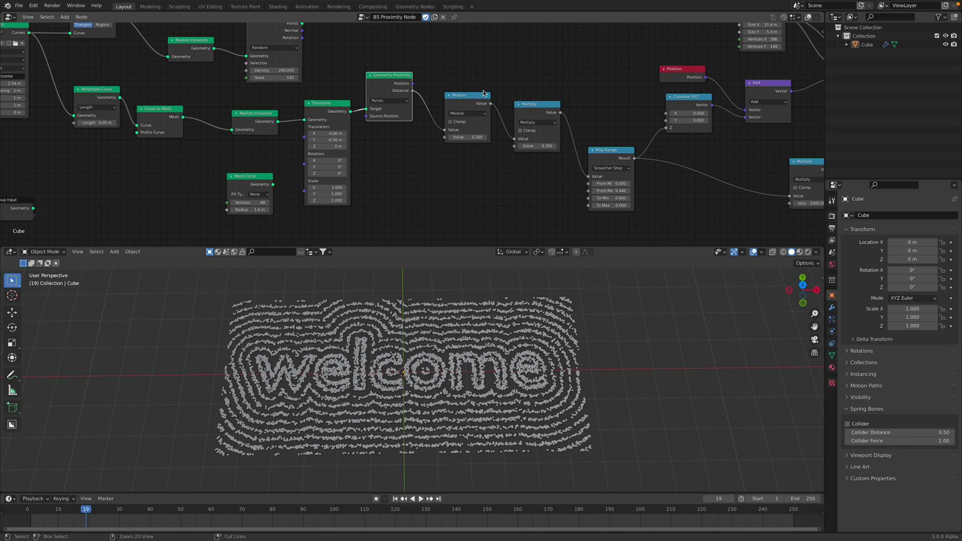
pyautogui.hotkey('ctrl', 'Right')
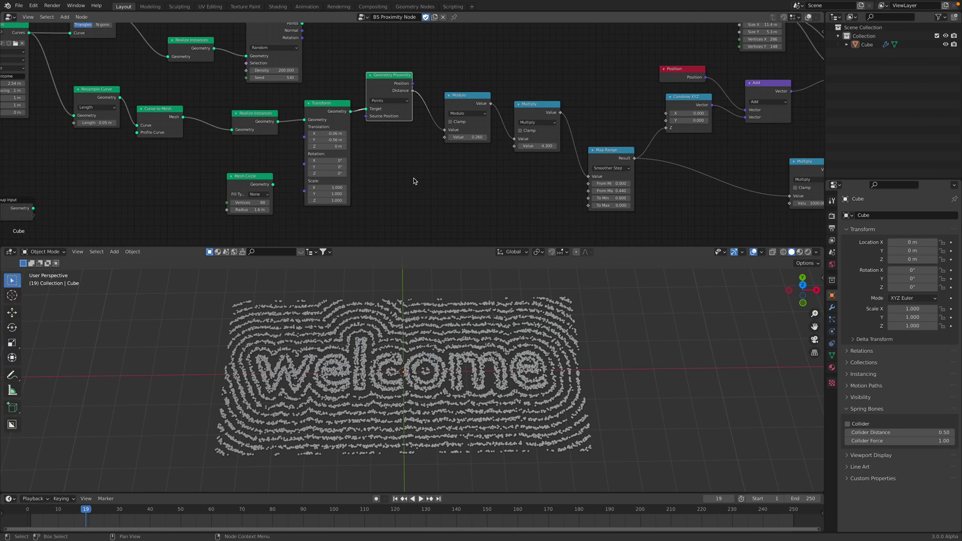
# Step: Compare the Edges and Faces target options on the Geometry Proximity node, and set it back to Points
pyautogui.scroll(5, 413, 178)
pyautogui.moveTo(394, 95); pyautogui.dragTo(388, 81)
pyautogui.scroll(1, 395, 112)
pyautogui.click(390, 101)
pyautogui.click(397, 130)
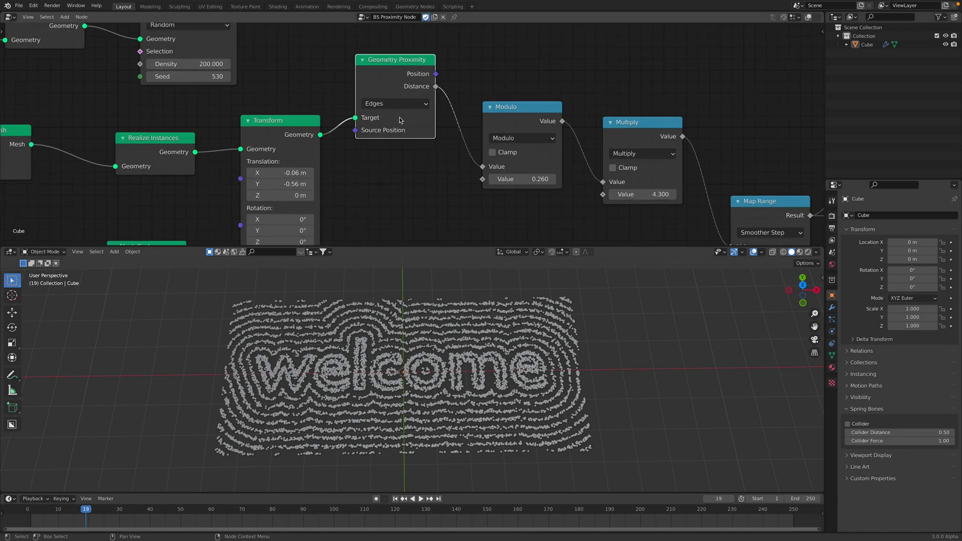
pyautogui.click(402, 104)
pyautogui.click(399, 141)
pyautogui.click(405, 104)
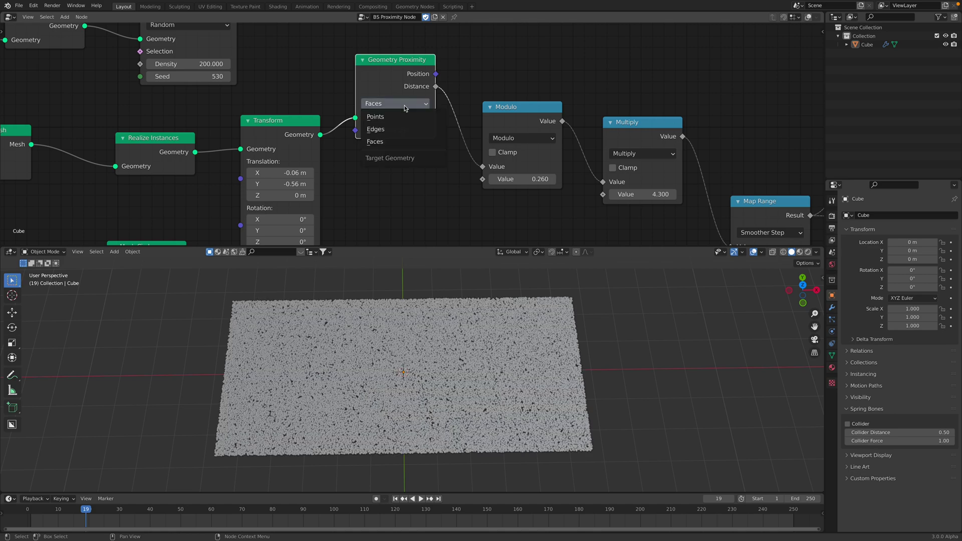
pyautogui.click(395, 117)
# Step: Examine the Geometry Proximity node's inputs and outputs alongside the welcome point pattern in the viewport
pyautogui.scroll(-2, 412, 133)
pyautogui.scroll(-2, 450, 336)
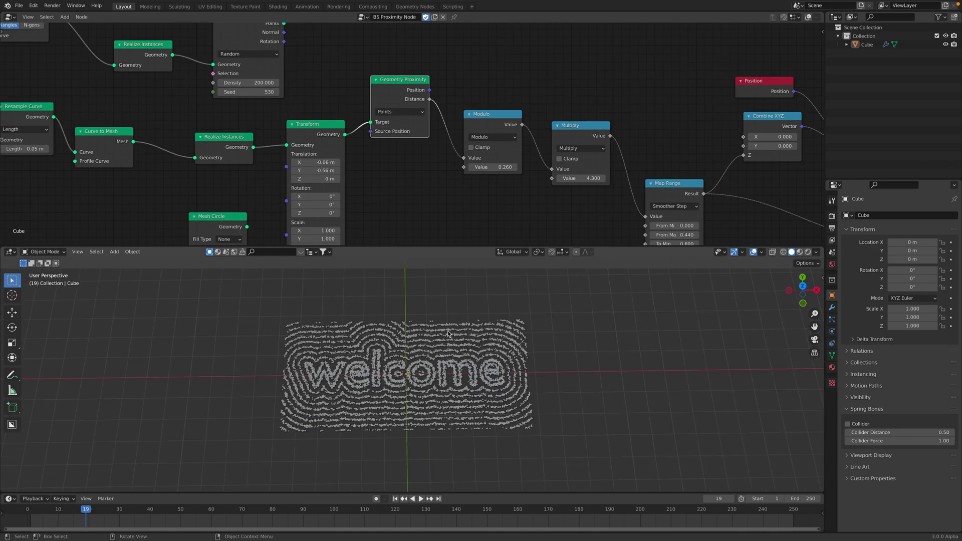
pyautogui.moveTo(481, 185); pyautogui.dragTo(448, 166, button='middle')
pyautogui.scroll(-3, 454, 169)
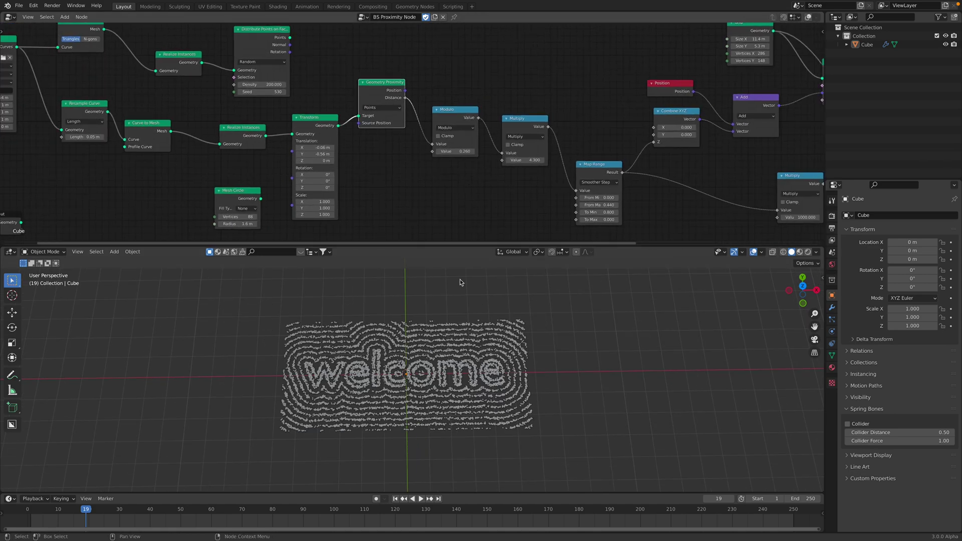
pyautogui.moveTo(425, 362); pyautogui.dragTo(423, 375, button='middle')
pyautogui.moveTo(407, 153); pyautogui.dragTo(396, 172, button='middle')
pyautogui.scroll(3, 386, 125)
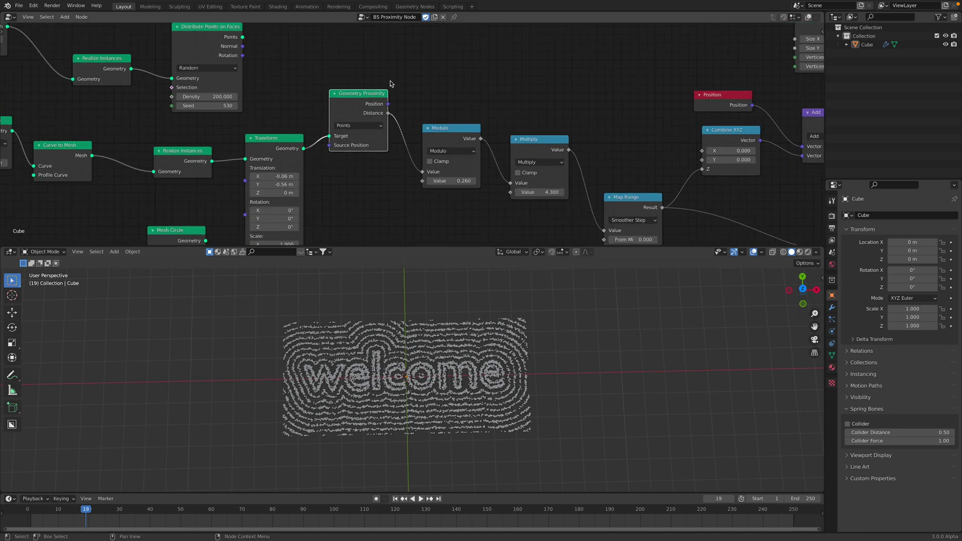
pyautogui.scroll(-2, 383, 115)
pyautogui.moveTo(383, 114); pyautogui.dragTo(392, 119, button='middle')
pyautogui.scroll(2, 392, 119)
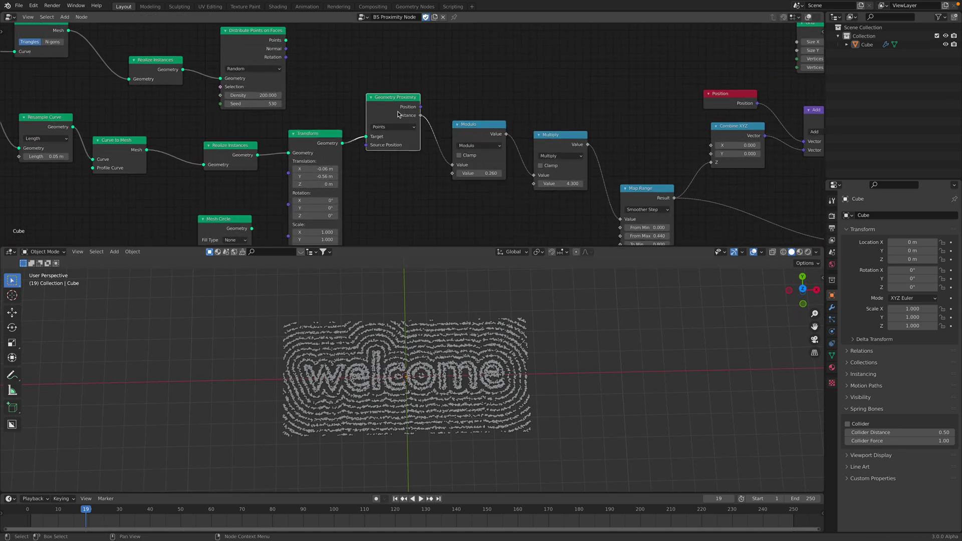
pyautogui.scroll(2, 423, 104)
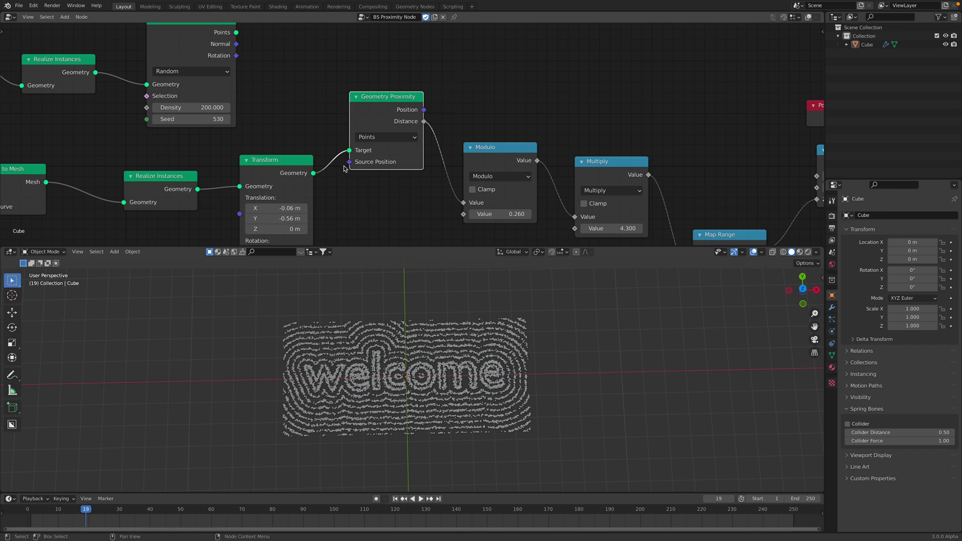
pyautogui.moveTo(395, 130); pyautogui.dragTo(398, 118)
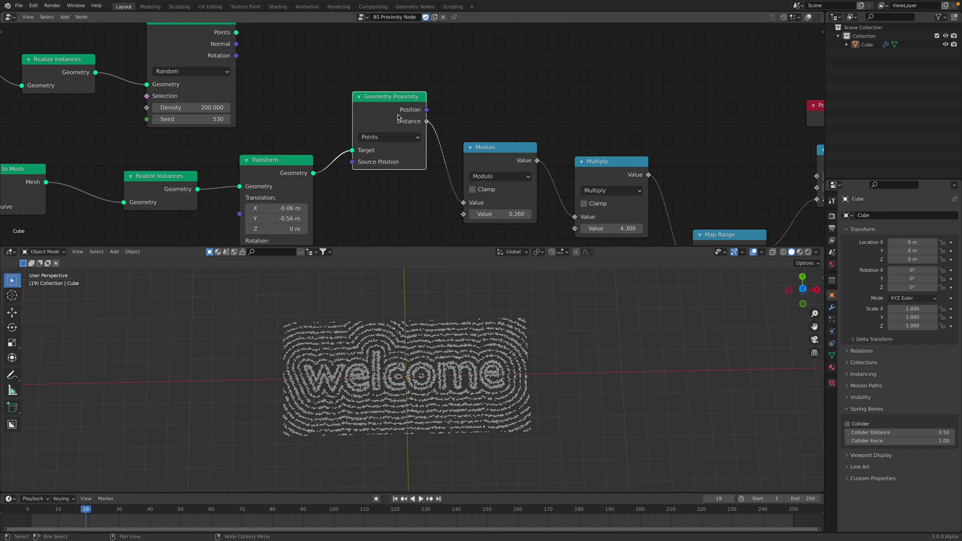
pyautogui.scroll(-1, 413, 131)
pyautogui.scroll(-3, 446, 112)
pyautogui.moveTo(447, 112); pyautogui.dragTo(395, 98, button='middle')
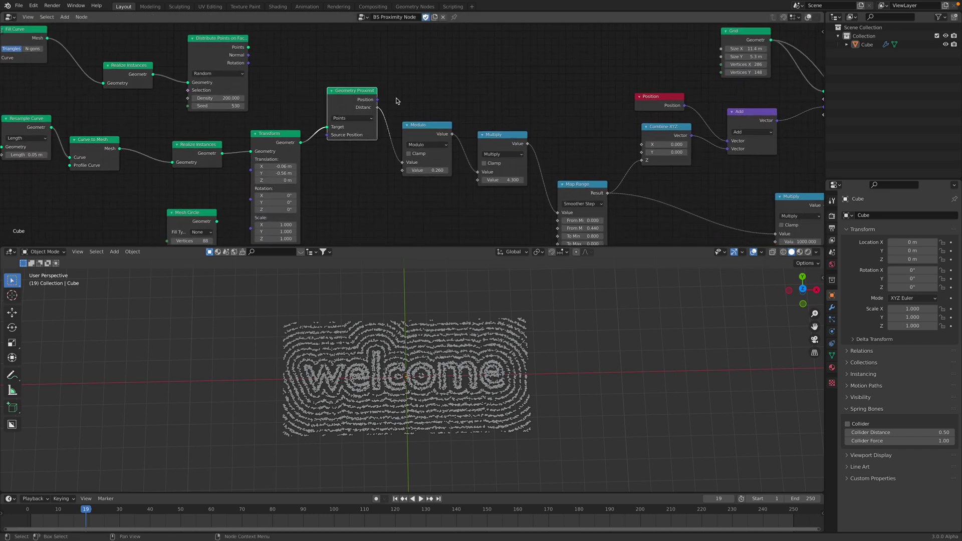
# Step: Set the Modulo node's value to 0.340 and the adjoining Multiply node's value to 4.280
pyautogui.moveTo(424, 126); pyautogui.dragTo(421, 128)
pyautogui.moveTo(433, 172)
pyautogui.keyDown('shift'); pyautogui.mouseDown()
pyautogui.moveTo(414, 172)
pyautogui.moveTo(437, 173)
pyautogui.mouseUp(); pyautogui.keyUp('shift')
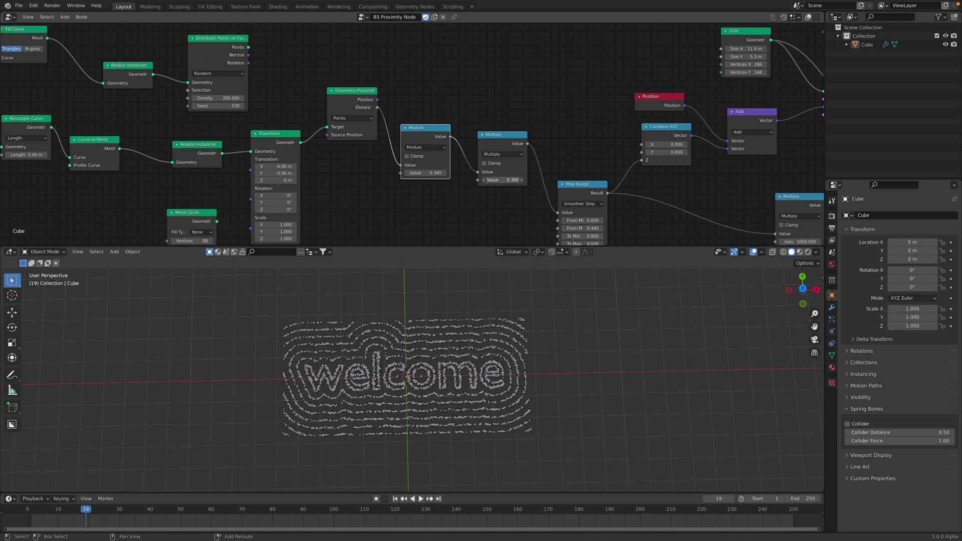
pyautogui.moveTo(505, 179); pyautogui.dragTo(471, 180)
# Step: Connect Set Position's geometry to the Group Output in place of the distributed points, and save the file
pyautogui.moveTo(508, 126); pyautogui.dragTo(318, 105, button='middle')
pyautogui.moveTo(446, 103); pyautogui.dragTo(339, 63, button='middle')
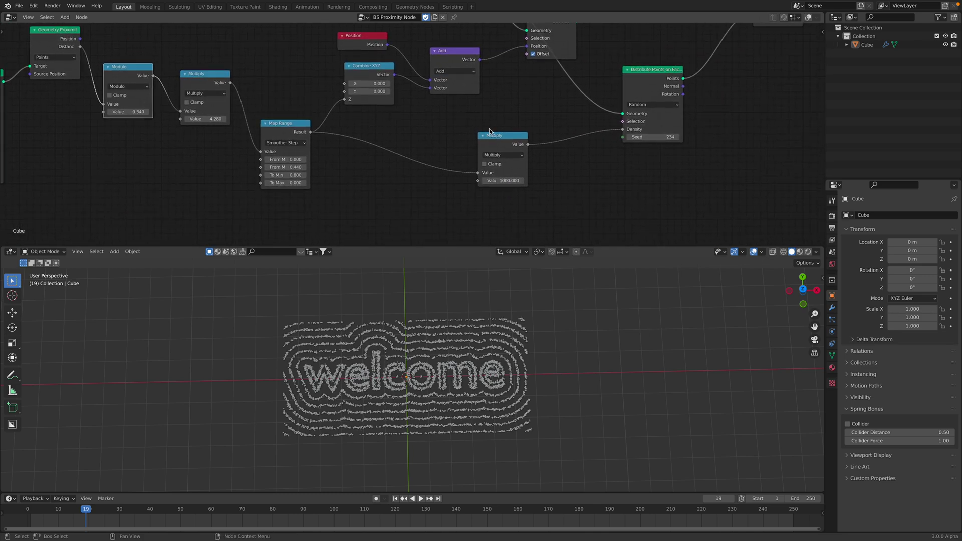
pyautogui.moveTo(501, 138); pyautogui.dragTo(495, 156)
pyautogui.scroll(-3, 496, 153)
pyautogui.moveTo(606, 115); pyautogui.dragTo(485, 146, button='middle')
pyautogui.moveTo(501, 127); pyautogui.dragTo(520, 146)
pyautogui.moveTo(608, 68); pyautogui.dragTo(680, 67)
pyautogui.moveTo(404, 89); pyautogui.dragTo(635, 74)
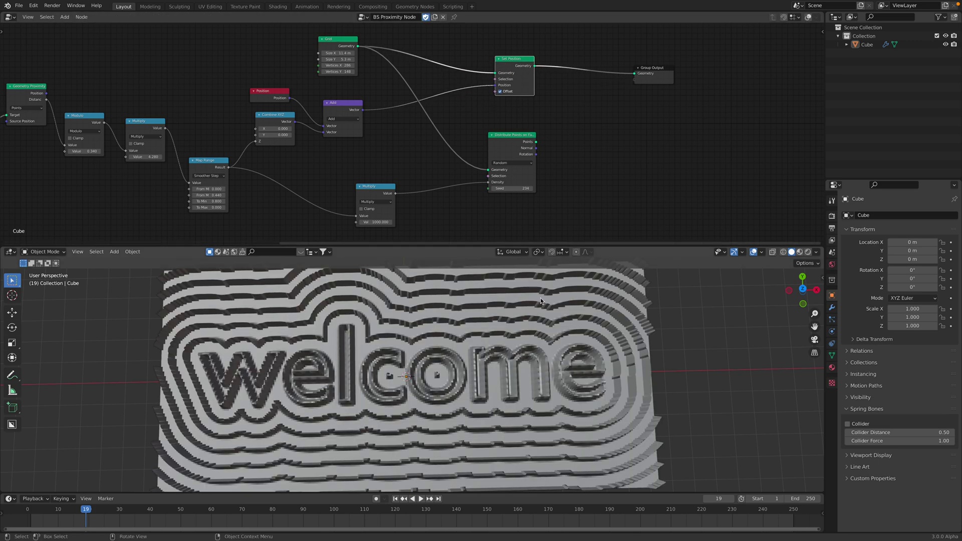
pyautogui.hotkey('ctrl', 's')
# Step: Reposition the Distribute Points on Faces, Grid and Set Position nodes to tidy the end of the node tree
pyautogui.moveTo(474, 177); pyautogui.dragTo(501, 177, button='middle')
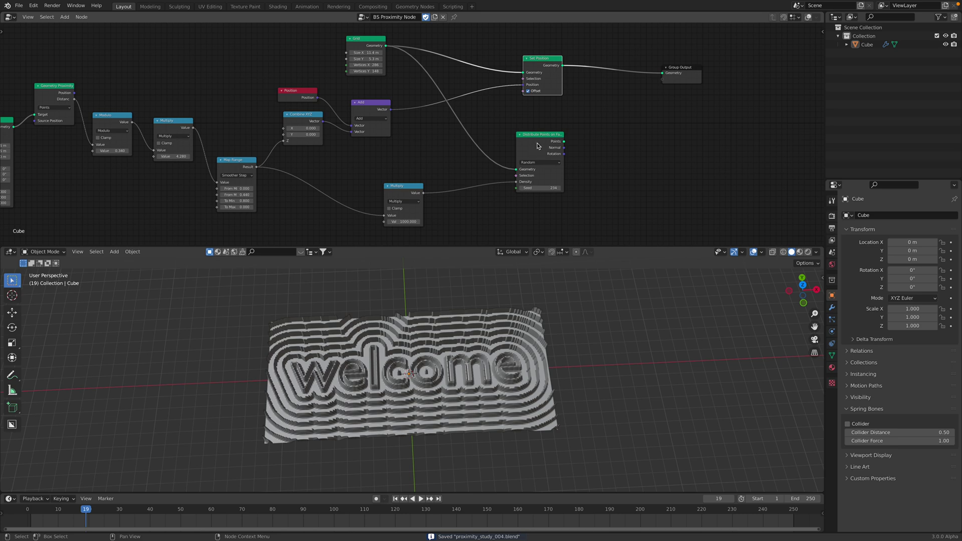
pyautogui.moveTo(537, 144); pyautogui.dragTo(540, 160)
pyautogui.moveTo(398, 74); pyautogui.dragTo(438, 107, button='middle')
pyautogui.moveTo(416, 80)
pyautogui.mouseDown()
pyautogui.moveTo(453, 78)
pyautogui.moveTo(432, 69)
pyautogui.mouseUp()
pyautogui.moveTo(453, 378); pyautogui.dragTo(434, 362, button='middle')
pyautogui.scroll(1, 438, 349)
pyautogui.scroll(1, 433, 362)
pyautogui.scroll(1, 412, 132)
pyautogui.moveTo(421, 54); pyautogui.dragTo(413, 53)
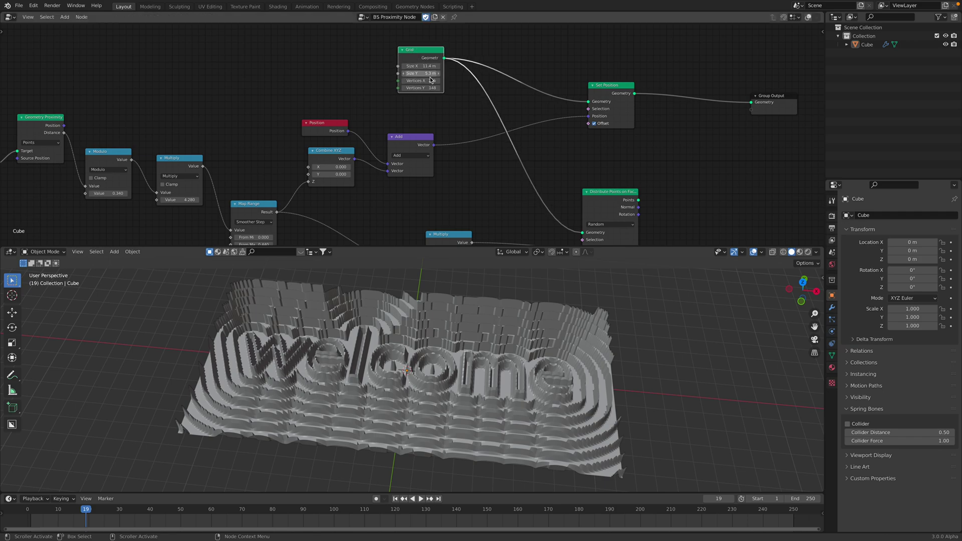
pyautogui.moveTo(605, 88); pyautogui.dragTo(570, 73)
# Step: Examine the chain from Geometry Proximity through Modulo to the Position node alongside the displaced welcome relief
pyautogui.moveTo(381, 336); pyautogui.dragTo(396, 383, button='middle')
pyautogui.scroll(-5, 415, 132)
pyautogui.moveTo(181, 180); pyautogui.dragTo(432, 143, button='middle')
pyautogui.scroll(1, 431, 143)
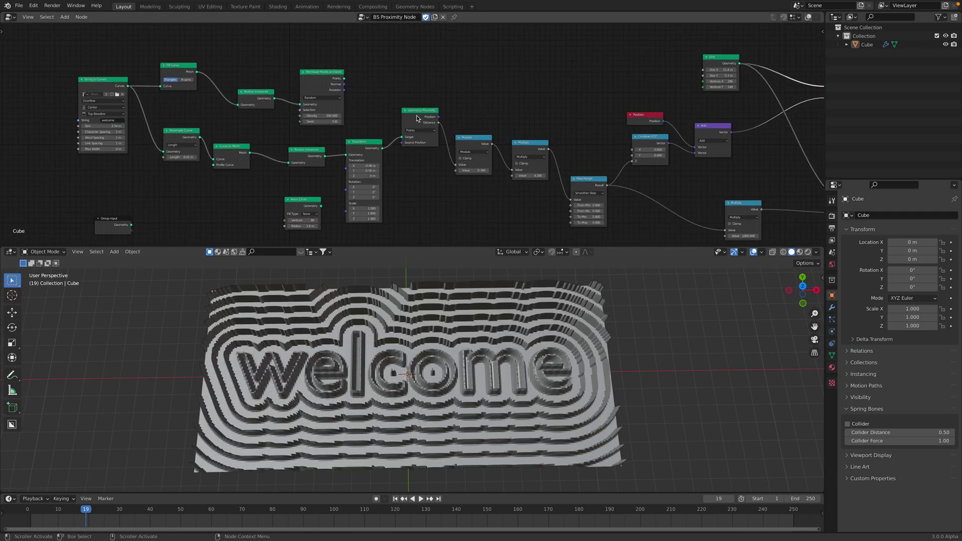
pyautogui.moveTo(416, 118); pyautogui.dragTo(413, 125)
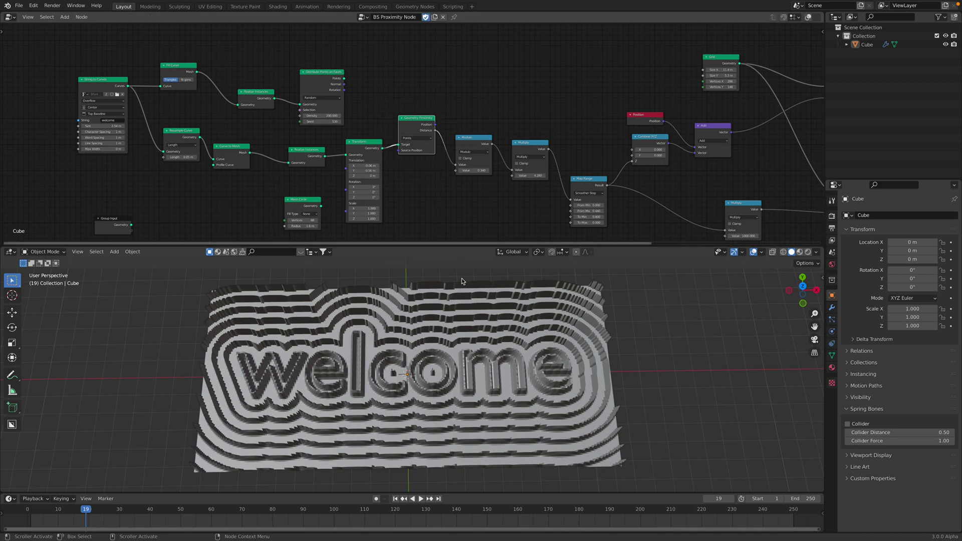
pyautogui.moveTo(484, 312)
pyautogui.mouseDown(button='middle')
pyautogui.moveTo(488, 285)
pyautogui.moveTo(487, 295)
pyautogui.mouseUp(button='middle')
pyautogui.scroll(1, 429, 172)
pyautogui.scroll(1, 429, 174)
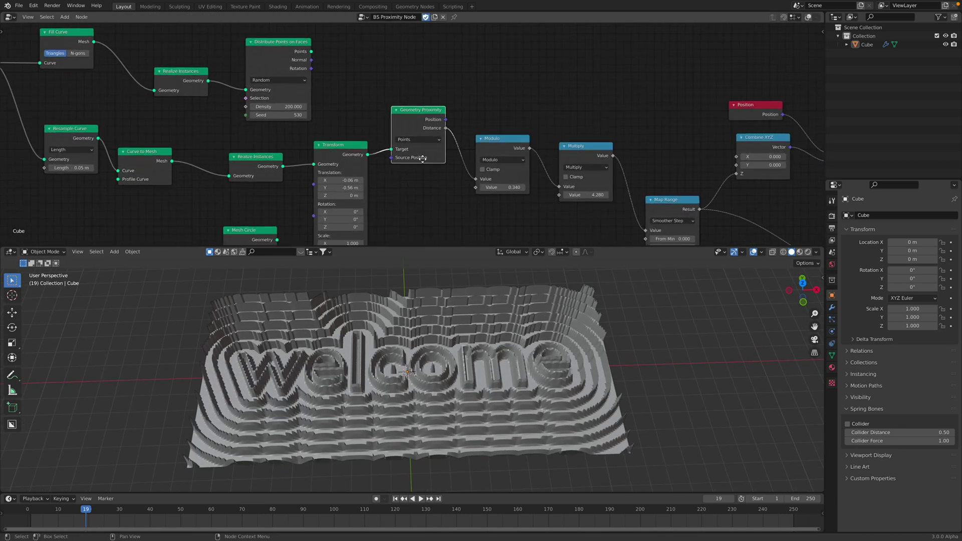
pyautogui.moveTo(488, 164); pyautogui.dragTo(484, 166)
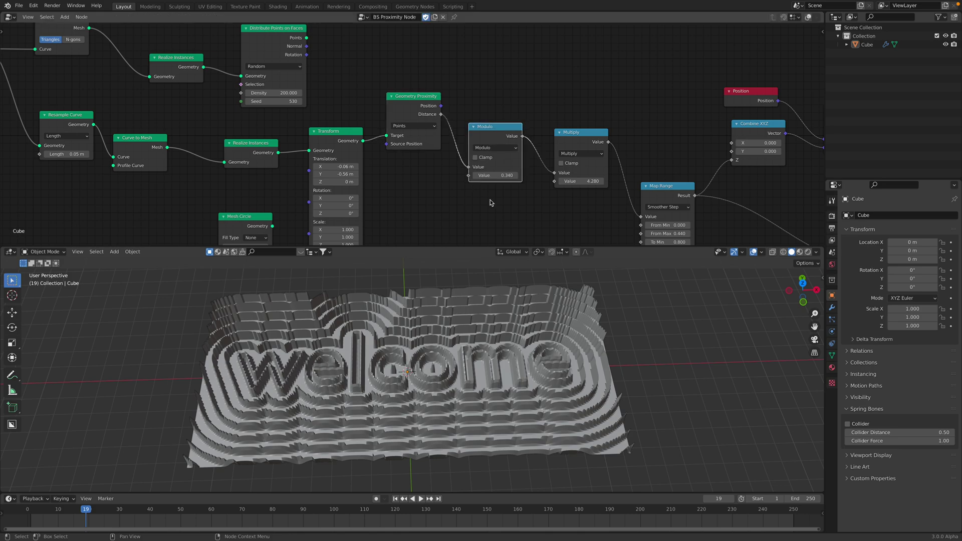
pyautogui.moveTo(480, 300); pyautogui.dragTo(414, 369, button='middle')
pyautogui.moveTo(557, 168); pyautogui.dragTo(429, 168, button='middle')
pyautogui.scroll(-3, 504, 161)
pyautogui.click(545, 108)
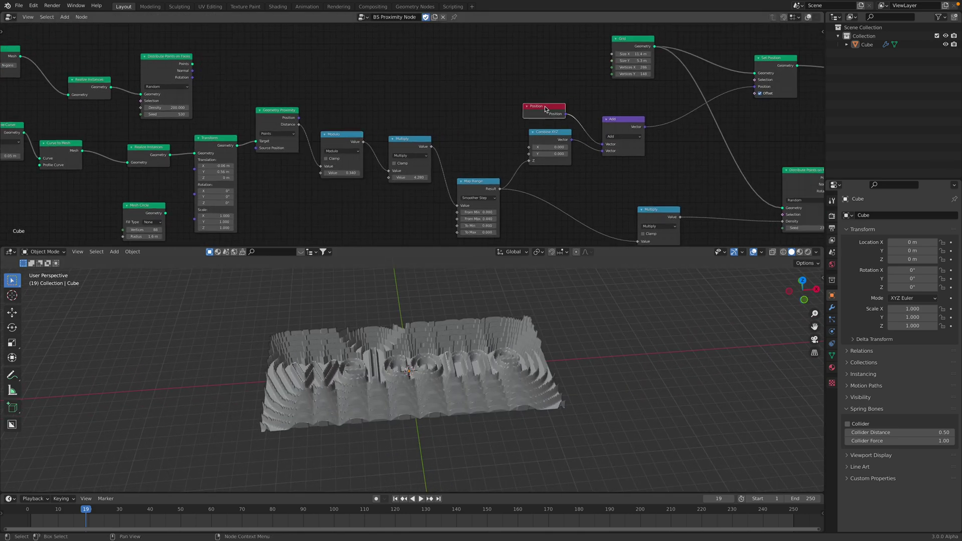
pyautogui.moveTo(545, 107); pyautogui.dragTo(545, 104)
# Step: Set the Grid node's Size X to 10 m and Size Y to 6 m, and save the file
pyautogui.moveTo(629, 45); pyautogui.dragTo(525, 90, button='middle')
pyautogui.scroll(3, 524, 87)
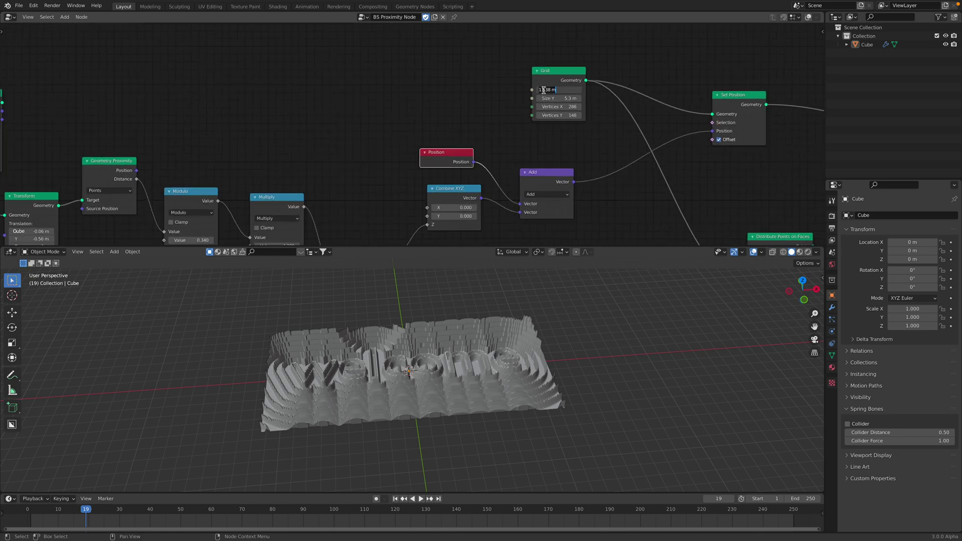
pyautogui.write('10')
pyautogui.press('Tab')
pyautogui.write('6')
pyautogui.press('Return')
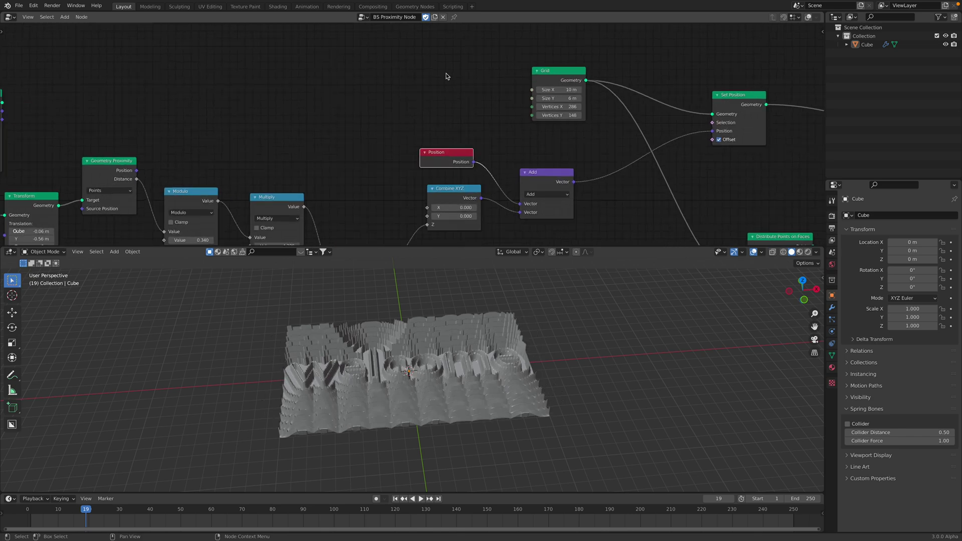
pyautogui.click(447, 76)
pyautogui.moveTo(431, 340); pyautogui.dragTo(419, 398, button='middle')
pyautogui.hotkey('ctrl', 's')
# Step: Move the Grid, Set Position and vector Add nodes to space out the displacement part of the tree
pyautogui.moveTo(314, 146); pyautogui.dragTo(449, 135, button='middle')
pyautogui.moveTo(275, 207); pyautogui.dragTo(448, 190, button='middle')
pyautogui.scroll(-3, 448, 189)
pyautogui.moveTo(717, 143); pyautogui.dragTo(261, 194, button='middle')
pyautogui.scroll(4, 366, 164)
pyautogui.moveTo(332, 107); pyautogui.dragTo(315, 69)
pyautogui.moveTo(508, 134); pyautogui.dragTo(517, 110)
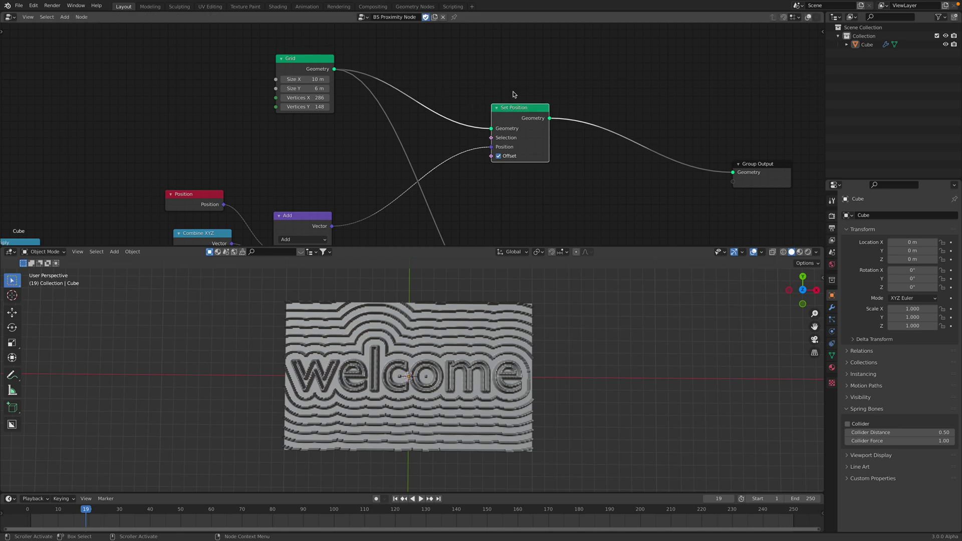
pyautogui.moveTo(444, 153); pyautogui.dragTo(482, 89, button='middle')
pyautogui.moveTo(344, 159); pyautogui.dragTo(349, 141)
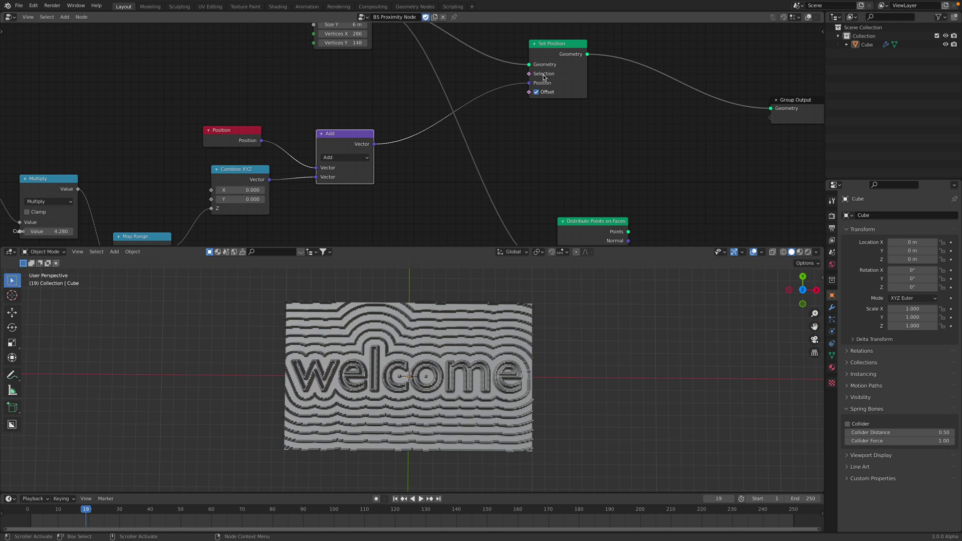
# Step: Compare the relief with the Set Position node's Offset option off and on, leaving the option on
pyautogui.moveTo(543, 77); pyautogui.dragTo(524, 122, button='middle')
pyautogui.click(526, 139)
pyautogui.click(526, 139)
pyautogui.click(526, 139)
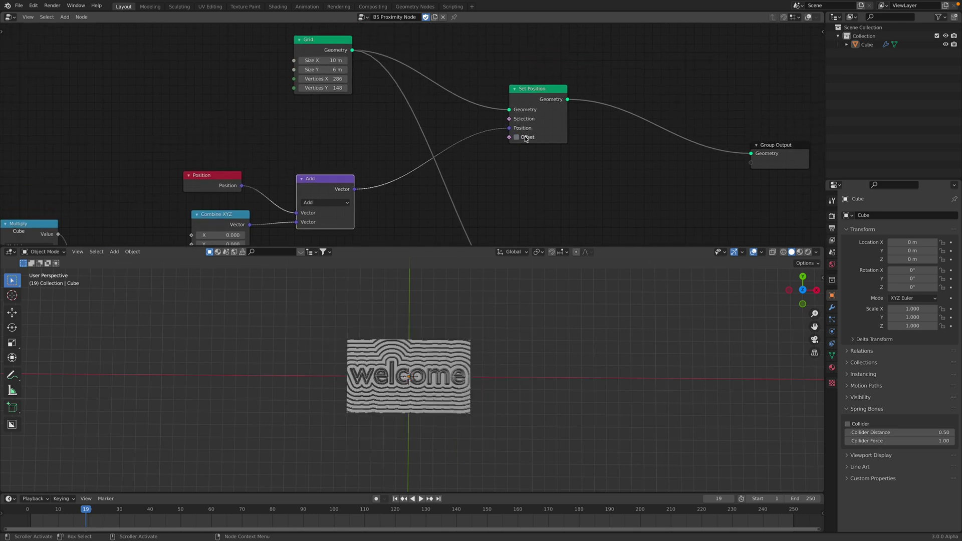
pyautogui.click(526, 140)
pyautogui.click(526, 140)
pyautogui.click(524, 138)
pyautogui.scroll(-4, 522, 156)
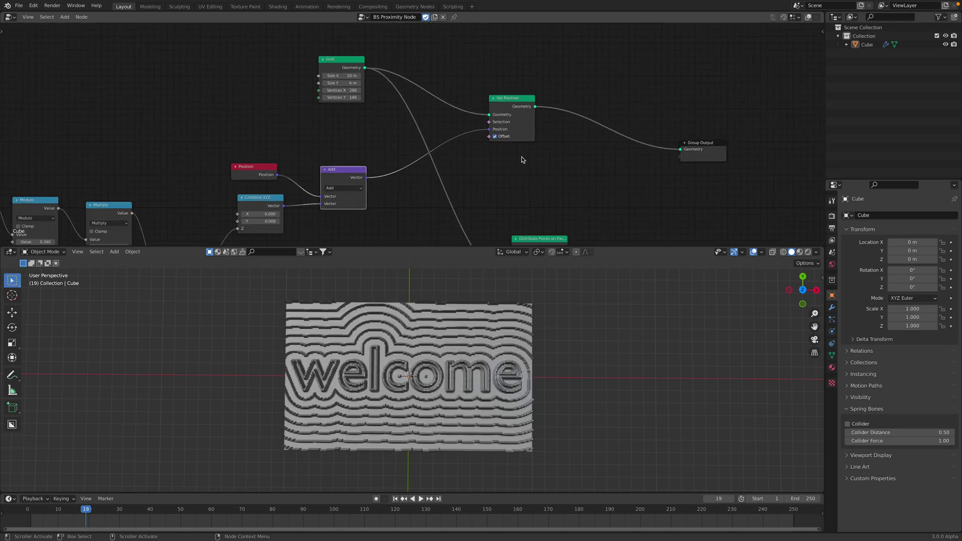
# Step: Move the Set Position and Group Output nodes closer to the rest of the tree, and save the file
pyautogui.moveTo(522, 157); pyautogui.dragTo(525, 143, button='middle')
pyautogui.moveTo(521, 89); pyautogui.dragTo(515, 75)
pyautogui.moveTo(688, 144); pyautogui.dragTo(663, 123)
pyautogui.scroll(2, 457, 141)
pyautogui.moveTo(455, 144); pyautogui.dragTo(509, 137, button='middle')
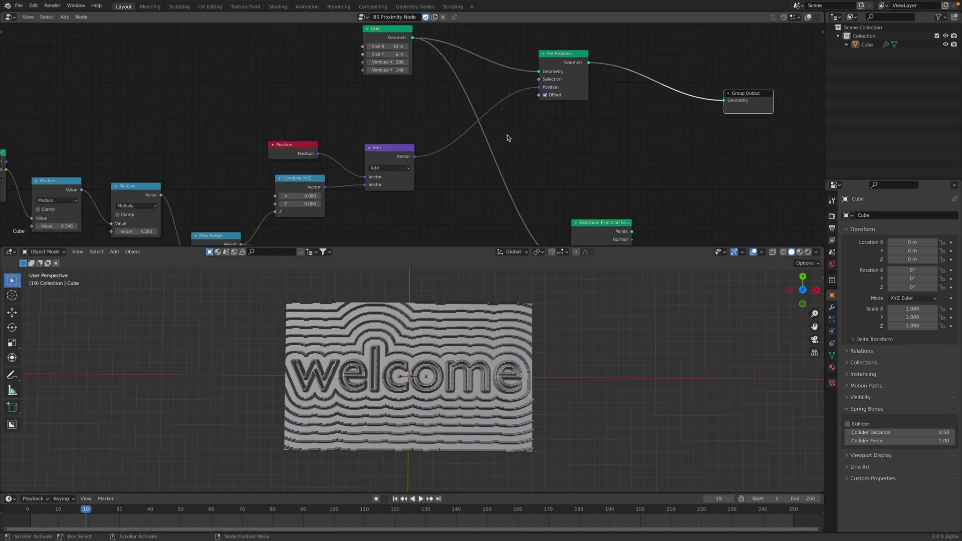
pyautogui.moveTo(404, 141); pyautogui.dragTo(513, 119, button='middle')
pyautogui.hotkey('ctrl', 's')
# Step: Examine the relief in perspective and the text node chain from String to Curves through to Geometry Proximity
pyautogui.scroll(-3, 356, 102)
pyautogui.moveTo(355, 101); pyautogui.dragTo(422, 139, button='middle')
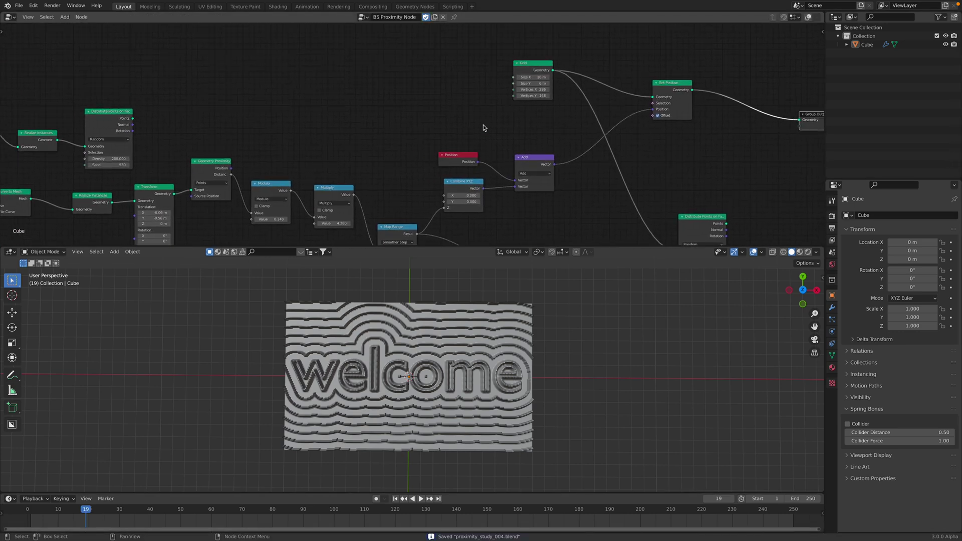
pyautogui.moveTo(523, 66); pyautogui.dragTo(513, 65)
pyautogui.moveTo(426, 349); pyautogui.dragTo(427, 312, button='middle')
pyautogui.scroll(2, 427, 313)
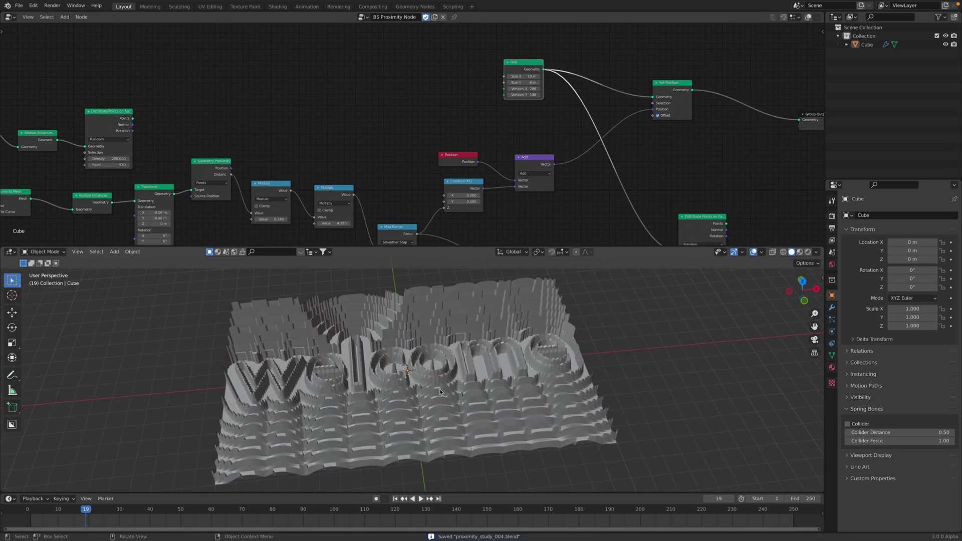
pyautogui.scroll(-3, 369, 144)
pyautogui.moveTo(369, 144); pyautogui.dragTo(536, 134, button='middle')
pyautogui.moveTo(253, 154); pyautogui.dragTo(338, 159, button='middle')
pyautogui.scroll(5, 419, 140)
pyautogui.scroll(3, 418, 173)
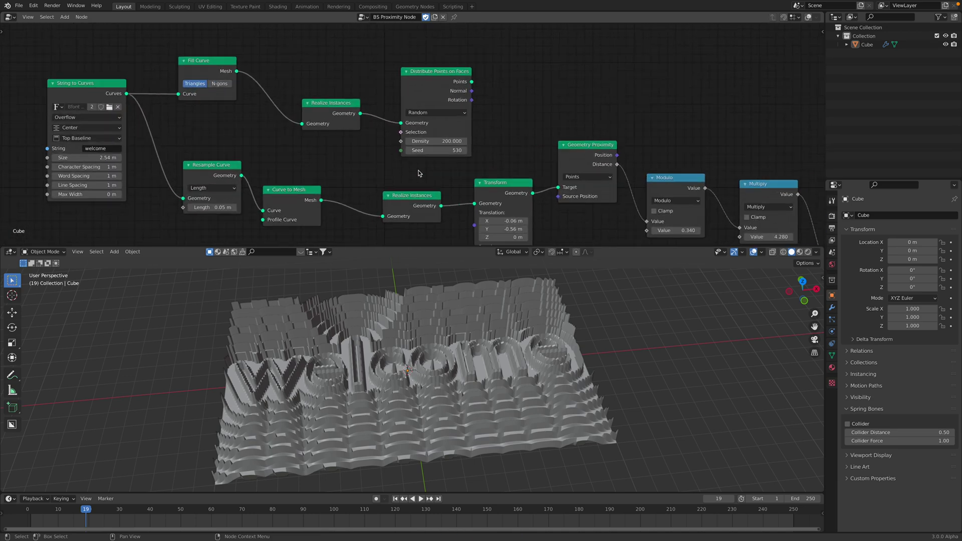
pyautogui.moveTo(419, 174); pyautogui.dragTo(362, 156, button='middle')
pyautogui.click(510, 135)
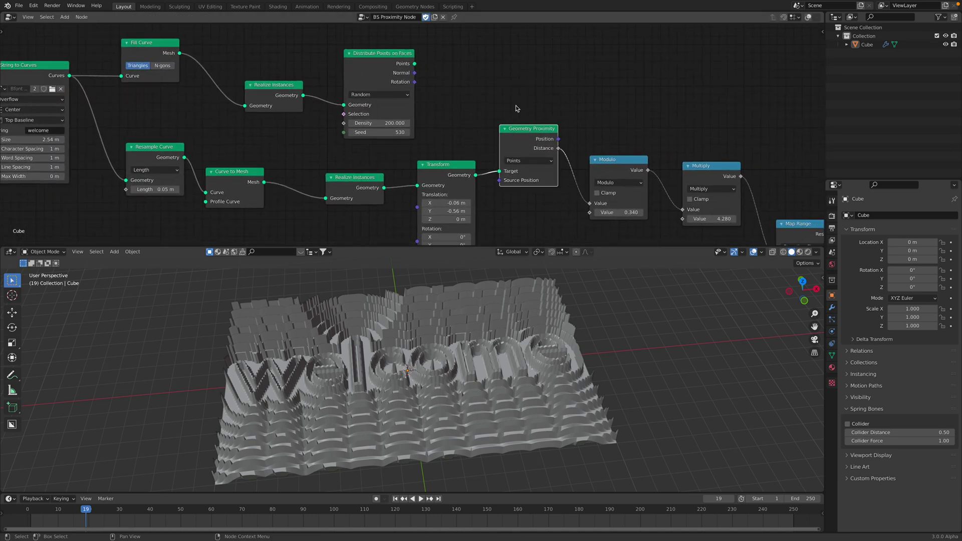
# Step: Set the Transform node's translation to X -0.22 m and Y -0.74 m, and save the file
pyautogui.moveTo(538, 164); pyautogui.dragTo(559, 144, button='middle')
pyautogui.scroll(-2, 169, 131)
pyautogui.moveTo(448, 145); pyautogui.dragTo(437, 138)
pyautogui.moveTo(455, 173); pyautogui.dragTo(461, 147, button='middle')
pyautogui.keyDown('shift'); pyautogui.moveTo(460, 142); pyautogui.dragTo(372, 129); pyautogui.keyUp('shift')
pyautogui.hotkey('ctrl', 's')
pyautogui.moveTo(367, 135); pyautogui.dragTo(437, 179, button='middle')
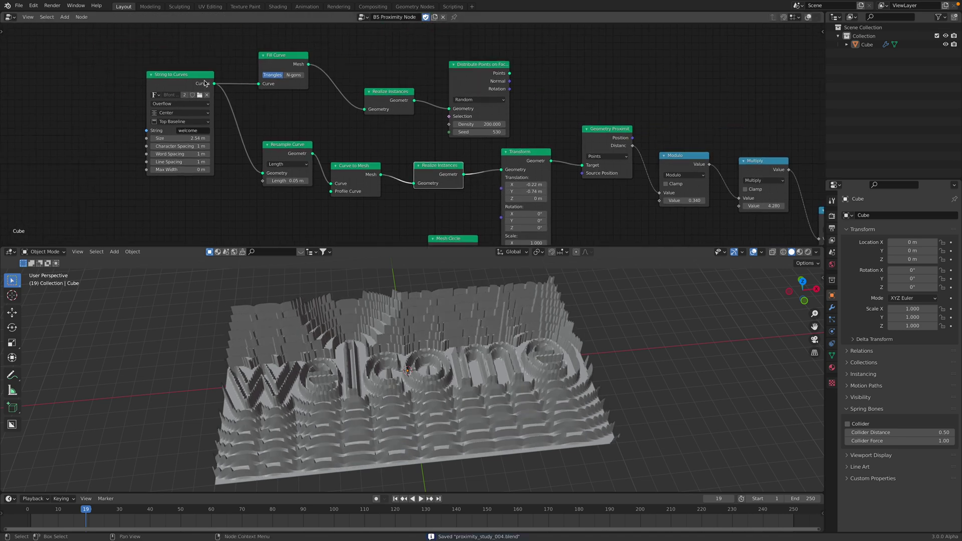
# Step: Spread out the String to Curves and Fill Curve nodes, and set the text to hello with a size of 3.58 m
pyautogui.moveTo(205, 82); pyautogui.dragTo(185, 73)
pyautogui.moveTo(291, 61); pyautogui.dragTo(278, 52)
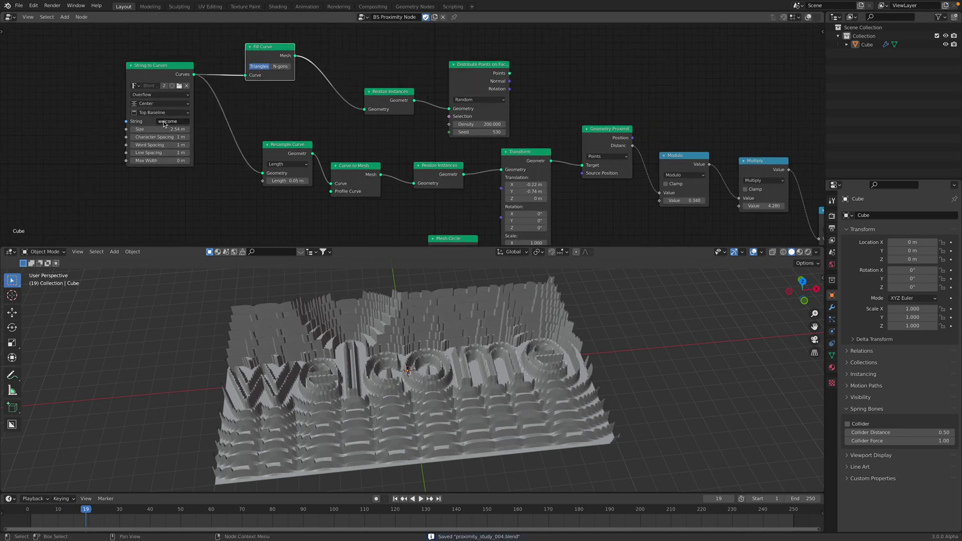
pyautogui.click(166, 122)
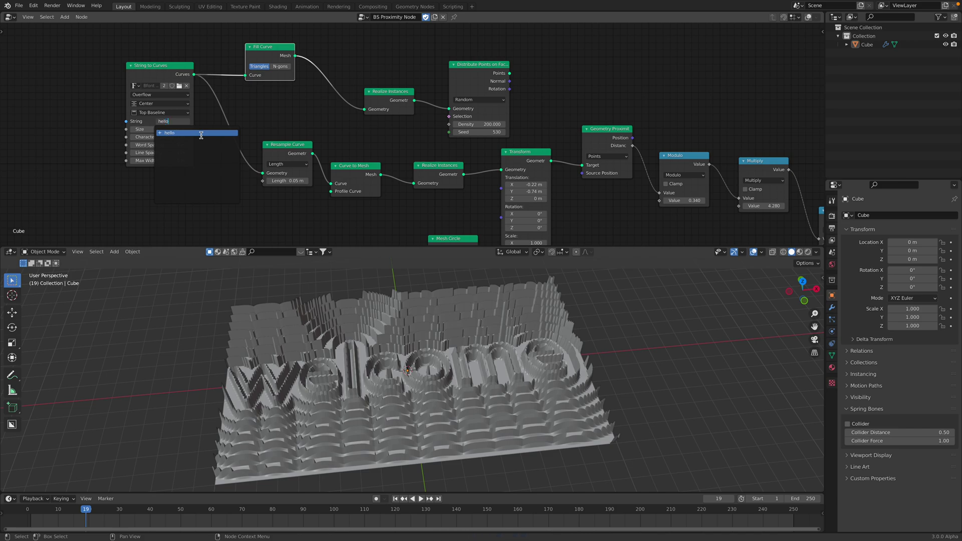
pyautogui.click(201, 133)
pyautogui.moveTo(160, 131); pyautogui.dragTo(182, 131)
pyautogui.moveTo(426, 374); pyautogui.dragTo(414, 319, button='middle')
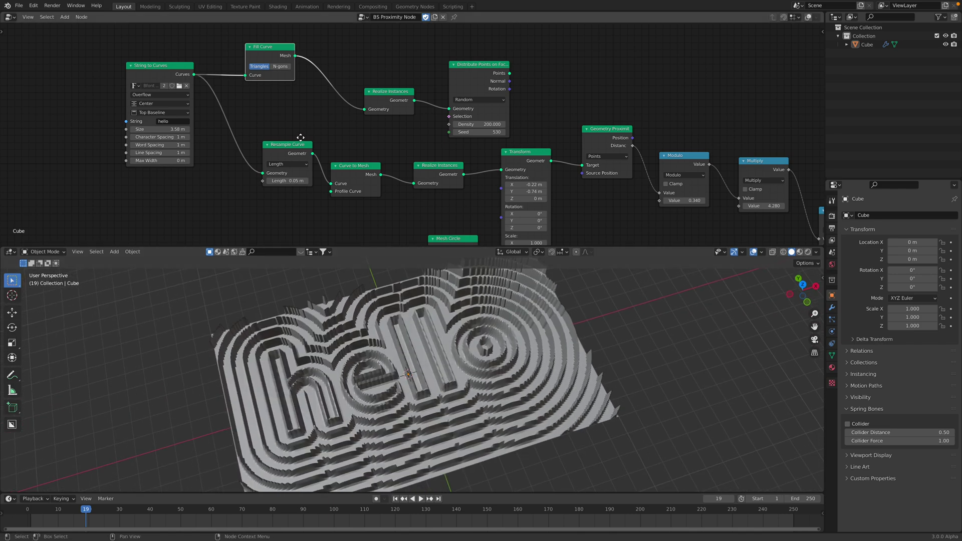
# Step: Move the Resample Curve node closer to String to Curves and set the text size to 3.62 m
pyautogui.moveTo(301, 145); pyautogui.dragTo(298, 173, button='middle')
pyautogui.moveTo(297, 174); pyautogui.dragTo(280, 164)
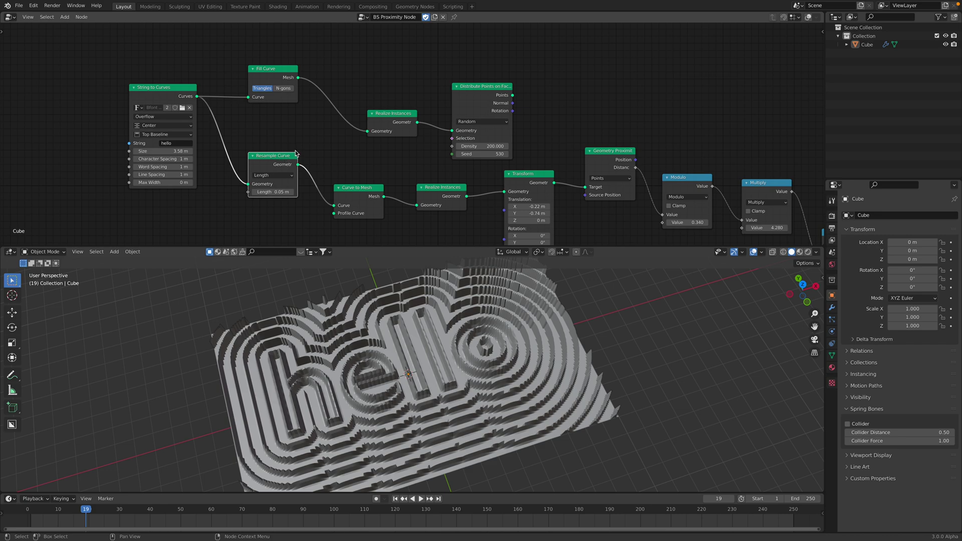
pyautogui.moveTo(178, 153)
pyautogui.mouseDown()
pyautogui.moveTo(225, 154)
pyautogui.moveTo(172, 154)
pyautogui.moveTo(189, 152)
pyautogui.mouseUp()
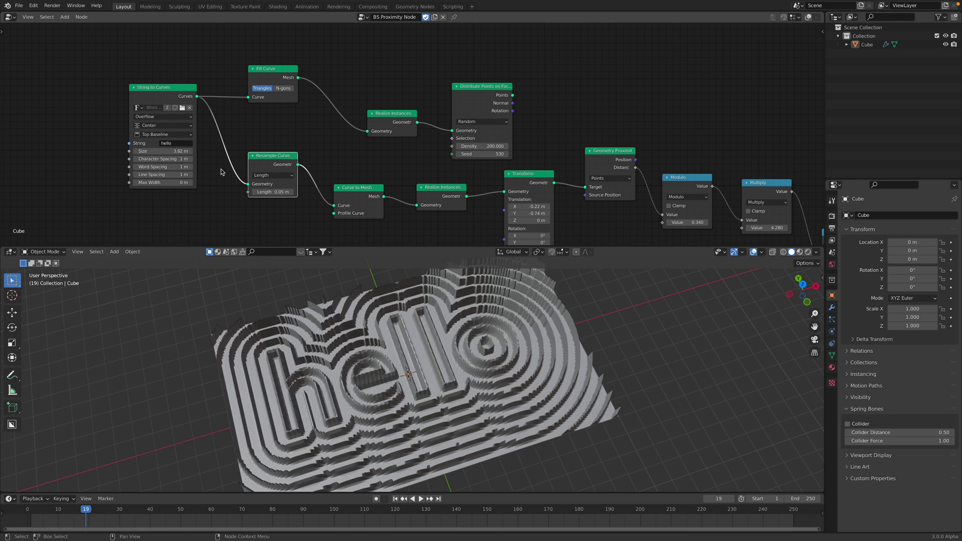
pyautogui.moveTo(165, 91); pyautogui.dragTo(169, 94)
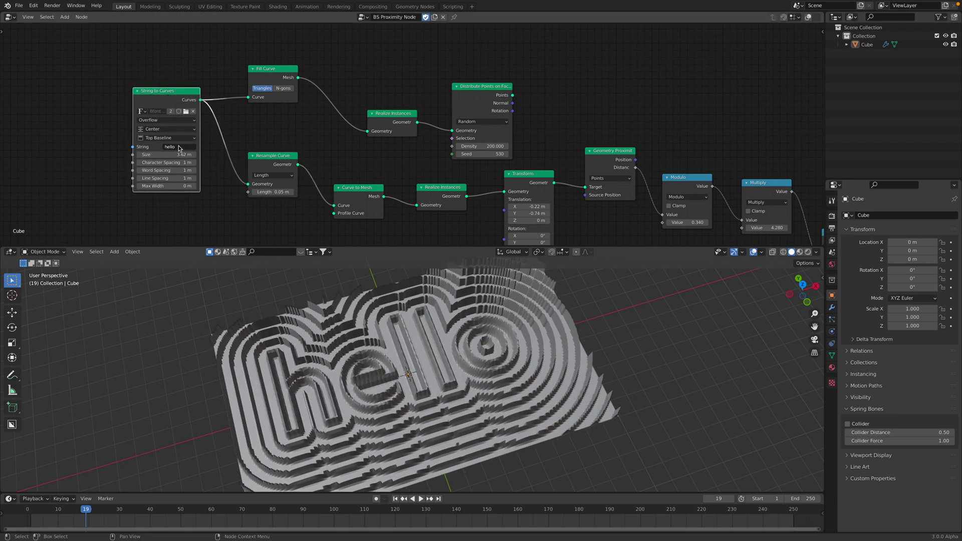
# Step: Change the string in the String to Curves node to ABC
pyautogui.click(185, 146)
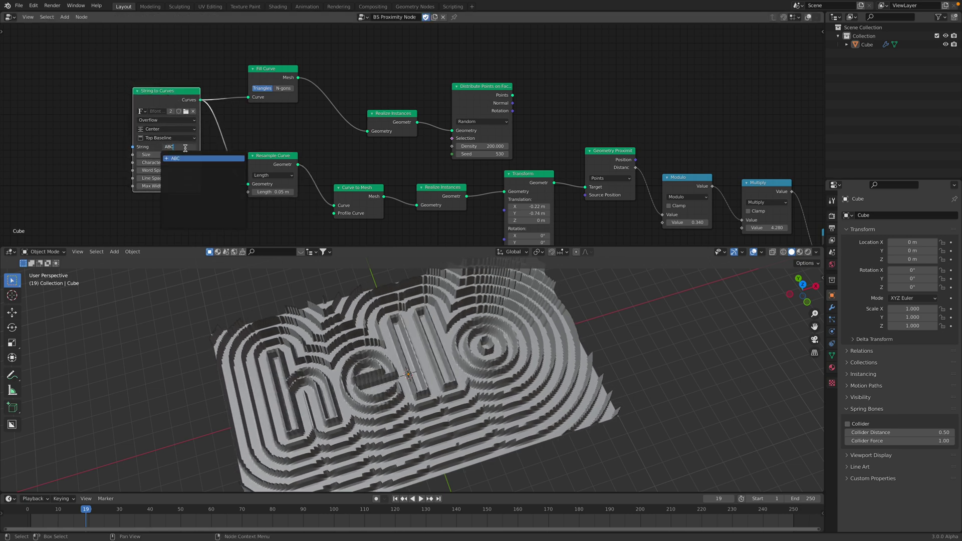
pyautogui.press('Return')
pyautogui.click(174, 149)
pyautogui.click(177, 71)
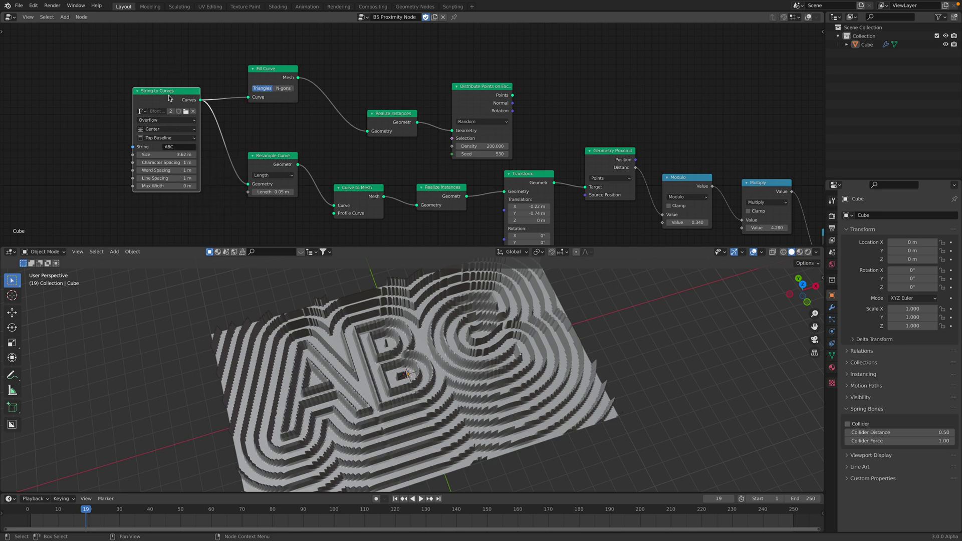
# Step: Rearrange the String to Curves node and its two branches into compact rows, from Fill Curve to Distribute Points and Resample Curve to Curve to Mesh
pyautogui.moveTo(171, 99); pyautogui.dragTo(169, 104)
pyautogui.moveTo(276, 69); pyautogui.dragTo(270, 57)
pyautogui.moveTo(395, 112); pyautogui.dragTo(352, 77)
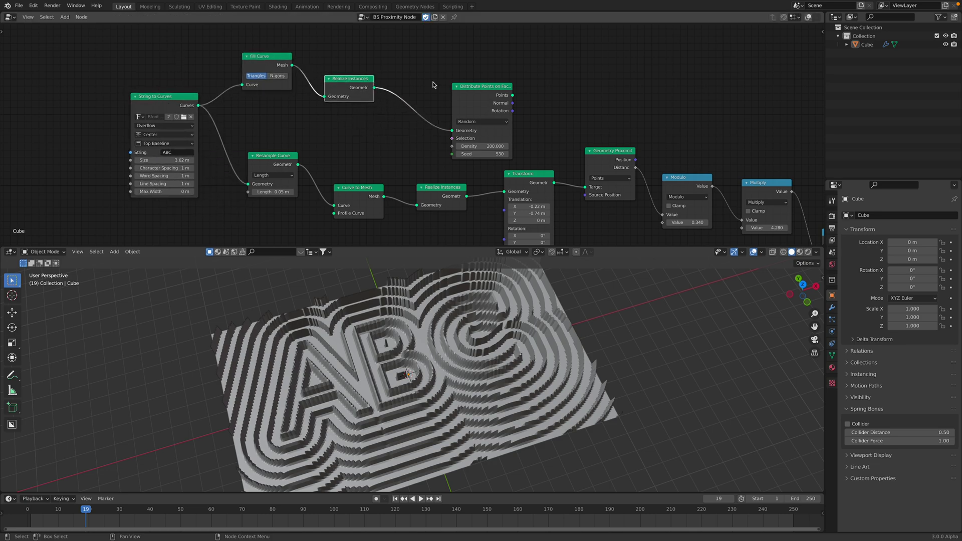
pyautogui.moveTo(473, 92); pyautogui.dragTo(407, 50)
pyautogui.moveTo(269, 160); pyautogui.dragTo(263, 161)
pyautogui.moveTo(173, 95); pyautogui.dragTo(181, 111)
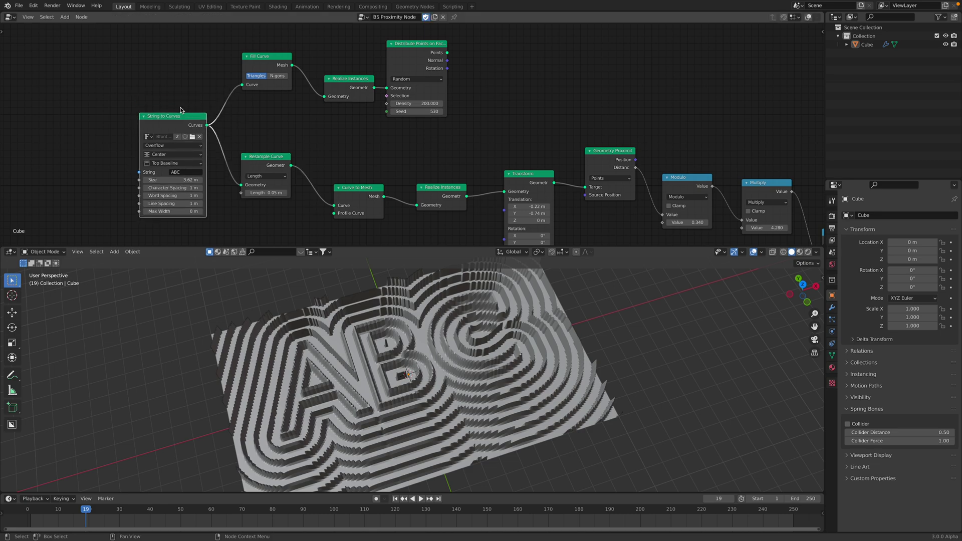
pyautogui.moveTo(267, 191)
pyautogui.mouseDown()
pyautogui.moveTo(288, 191)
pyautogui.moveTo(267, 191)
pyautogui.moveTo(273, 178)
pyautogui.mouseUp()
pyautogui.moveTo(339, 191); pyautogui.dragTo(322, 182)
pyautogui.moveTo(284, 173); pyautogui.dragTo(263, 155, button='middle')
pyautogui.moveTo(306, 164); pyautogui.dragTo(310, 170)
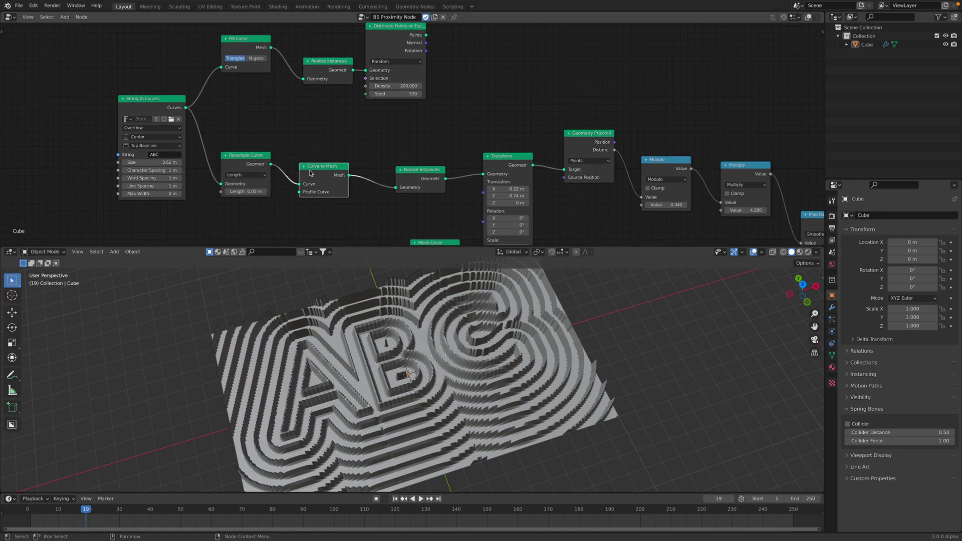
# Step: Set the Transform translation to X -0.04 m and Y -1.16 m, and reposition the Realize Instances and Geometry Proximity nodes around it
pyautogui.moveTo(317, 169); pyautogui.dragTo(288, 140, button='middle')
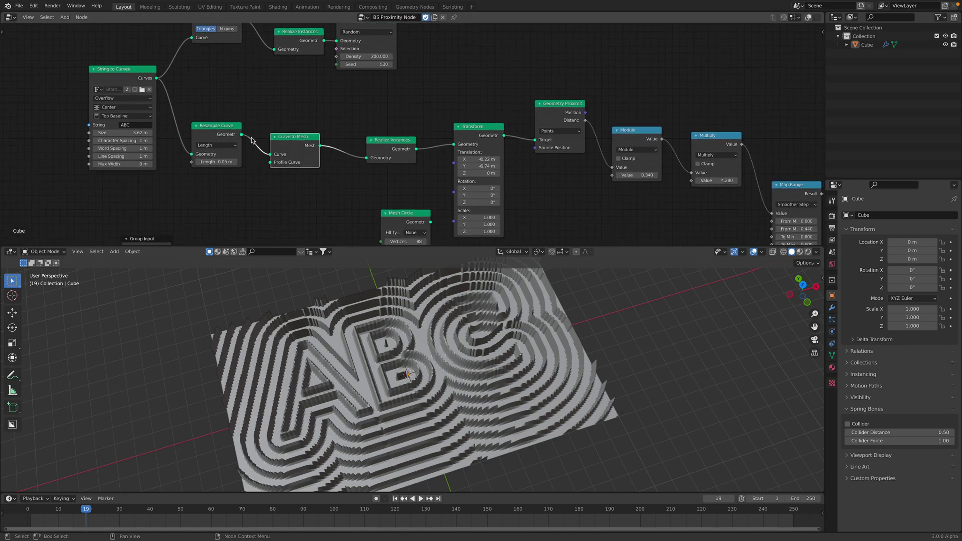
pyautogui.moveTo(381, 146); pyautogui.dragTo(362, 144)
pyautogui.moveTo(376, 145); pyautogui.dragTo(358, 140, button='middle')
pyautogui.moveTo(450, 131); pyautogui.dragTo(439, 152)
pyautogui.moveTo(562, 103); pyautogui.dragTo(569, 101)
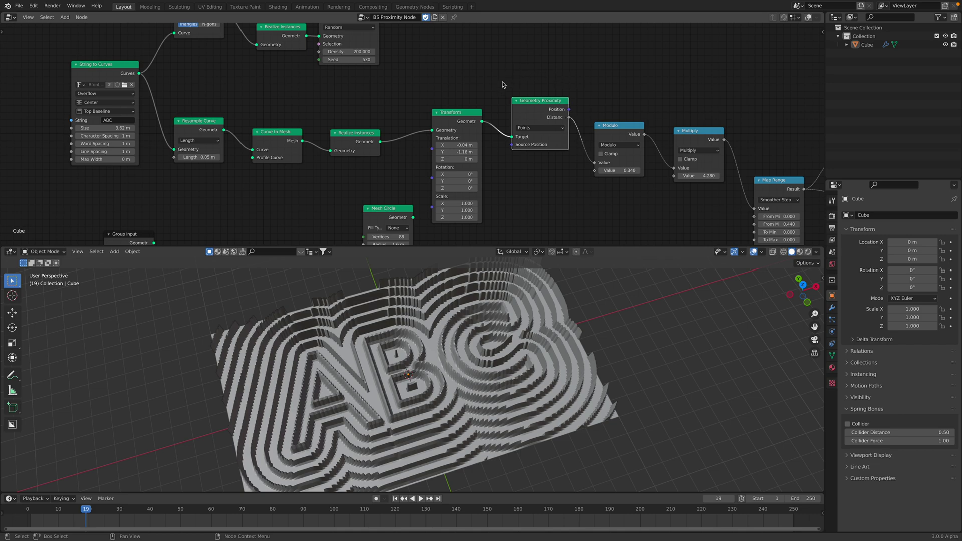
pyautogui.moveTo(404, 332); pyautogui.dragTo(394, 313, button='middle')
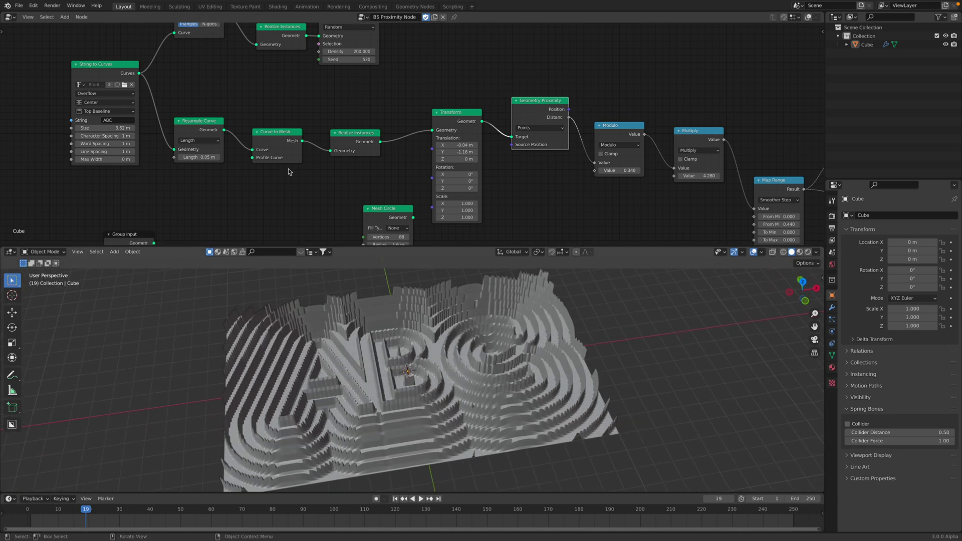
pyautogui.moveTo(121, 76); pyautogui.dragTo(123, 79)
pyautogui.moveTo(487, 331); pyautogui.dragTo(489, 312, button='middle')
pyautogui.moveTo(544, 334); pyautogui.dragTo(539, 346, button='middle')
pyautogui.moveTo(484, 169); pyautogui.dragTo(405, 175, button='middle')
pyautogui.moveTo(455, 113); pyautogui.dragTo(453, 107)
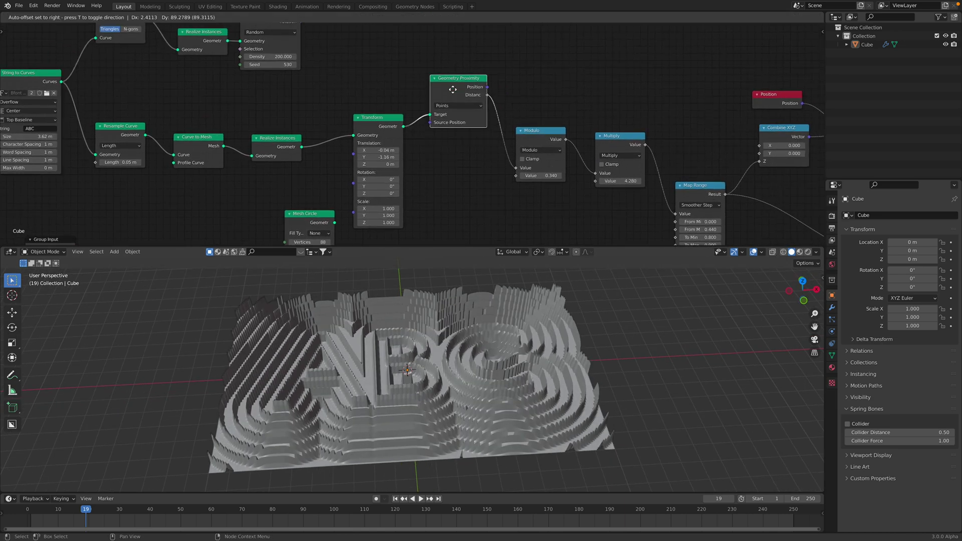
# Step: Compare the Geometry Proximity node's Edges, Points and Faces target options, leaving it on Points
pyautogui.click(454, 108)
pyautogui.click(453, 121)
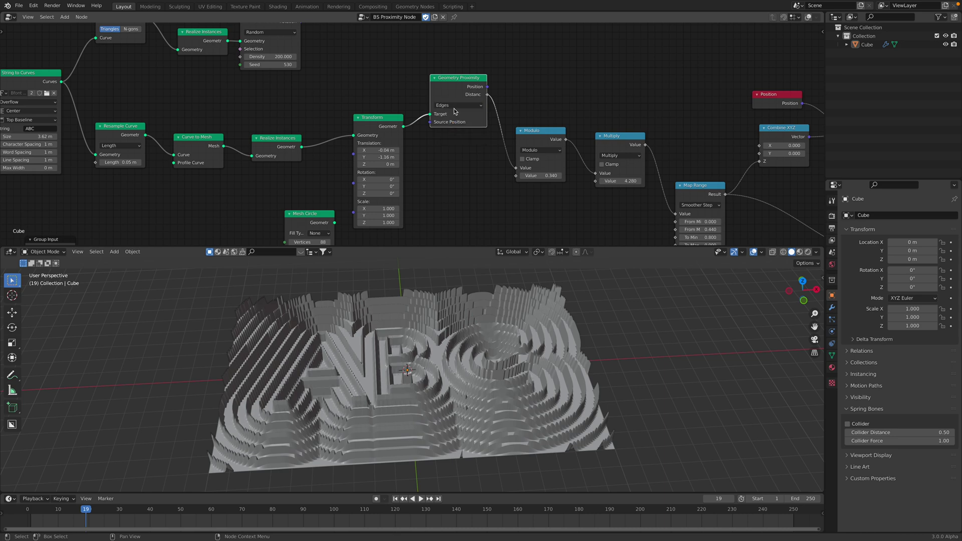
pyautogui.click(454, 106)
pyautogui.click(454, 113)
pyautogui.click(453, 105)
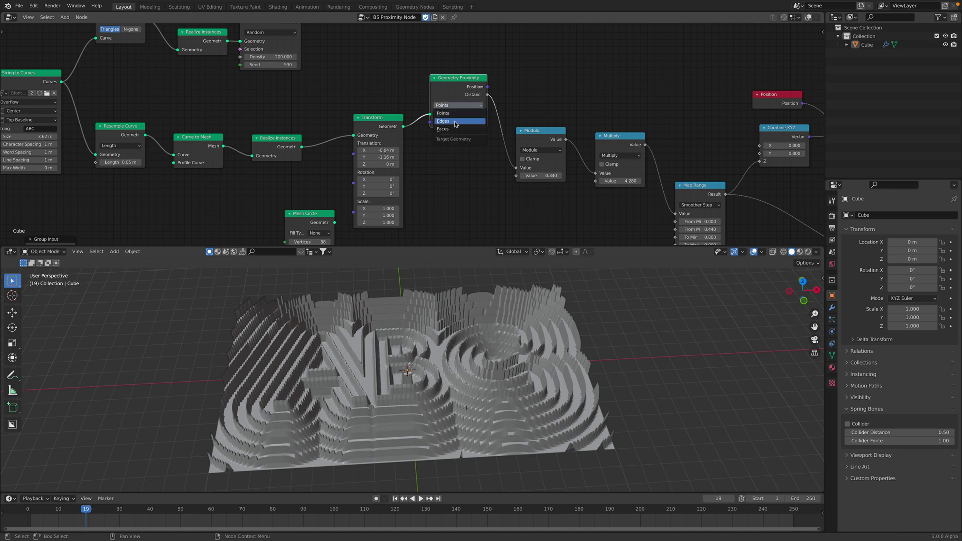
pyautogui.click(455, 122)
pyautogui.click(454, 106)
pyautogui.click(454, 129)
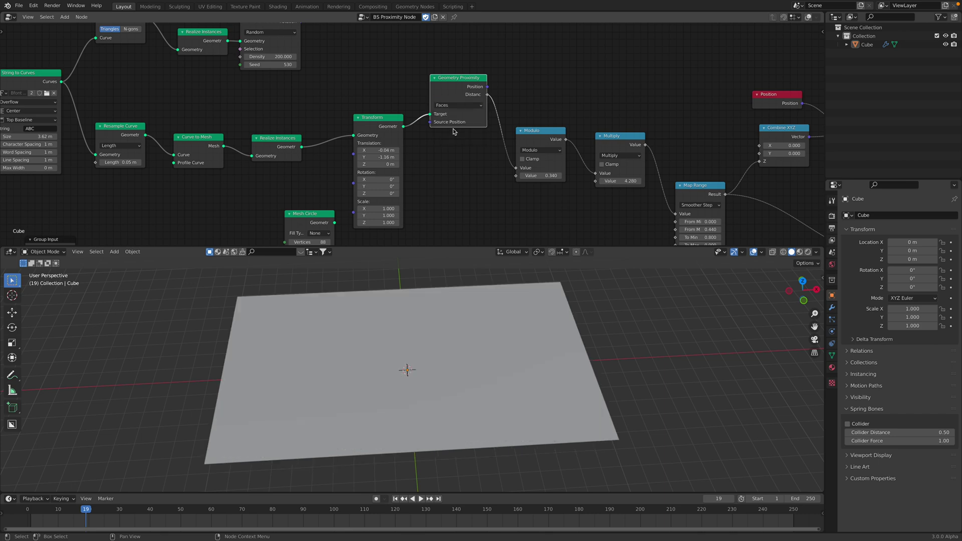
pyautogui.click(455, 106)
pyautogui.click(453, 115)
# Step: Rearrange the Transform node and the upper Fill Curve, Realize Instances and Distribute Points on Faces branch
pyautogui.moveTo(367, 111); pyautogui.dragTo(379, 150, button='middle')
pyautogui.moveTo(380, 155); pyautogui.dragTo(376, 161)
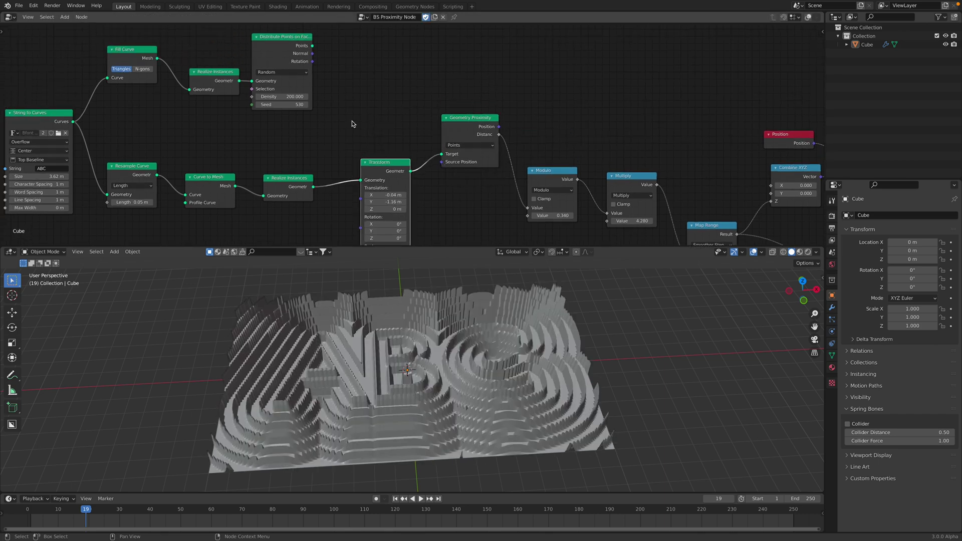
pyautogui.moveTo(351, 122); pyautogui.dragTo(361, 138, button='middle')
pyautogui.moveTo(307, 53); pyautogui.dragTo(334, 58)
pyautogui.moveTo(243, 86); pyautogui.dragTo(249, 88)
pyautogui.moveTo(282, 76); pyautogui.dragTo(312, 78, button='middle')
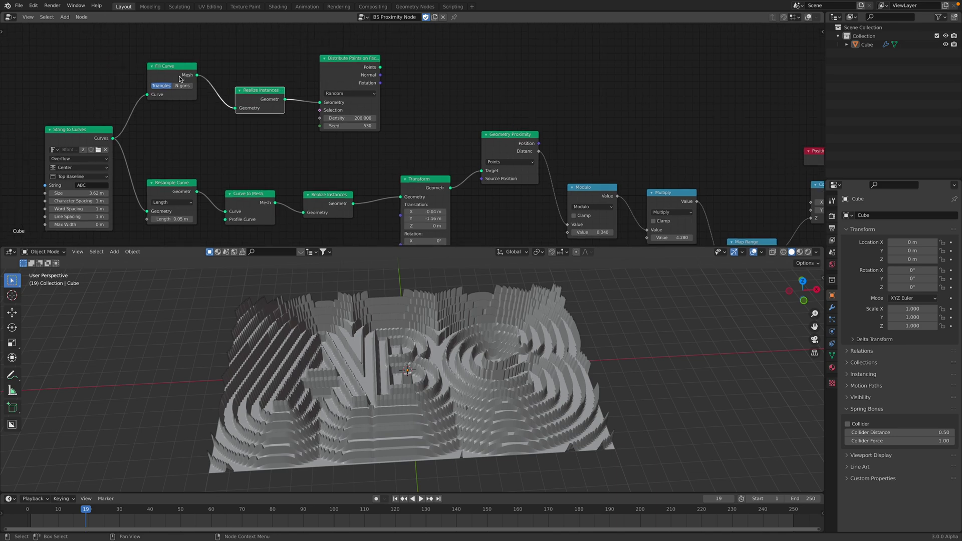
pyautogui.moveTo(173, 67)
pyautogui.mouseDown()
pyautogui.moveTo(188, 67)
pyautogui.moveTo(181, 78)
pyautogui.mouseUp()
pyautogui.moveTo(253, 88); pyautogui.dragTo(258, 92)
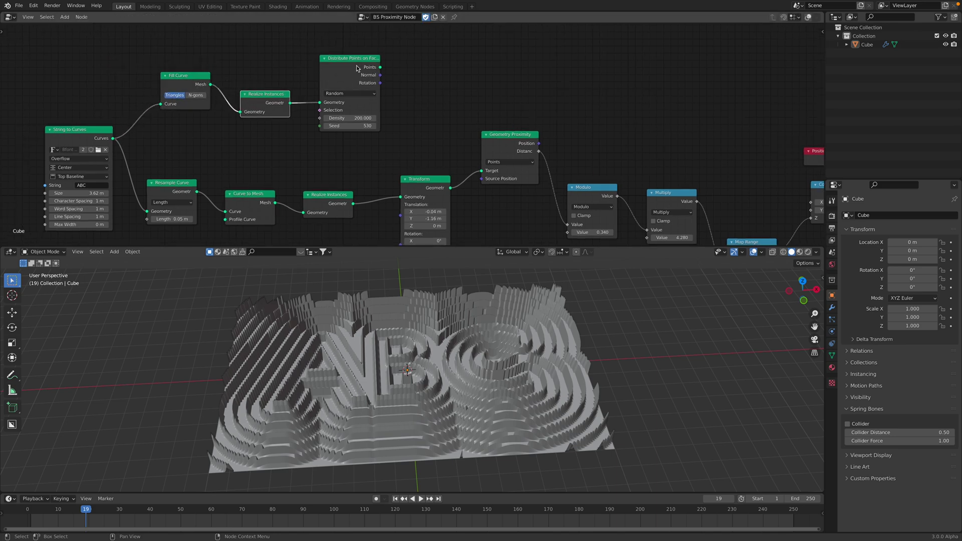
pyautogui.moveTo(357, 68); pyautogui.dragTo(370, 74)
# Step: Connect the filled text's Realize Instances output to the Geometry Proximity Target and set the target geometry to Faces
pyautogui.moveTo(271, 98); pyautogui.dragTo(482, 171)
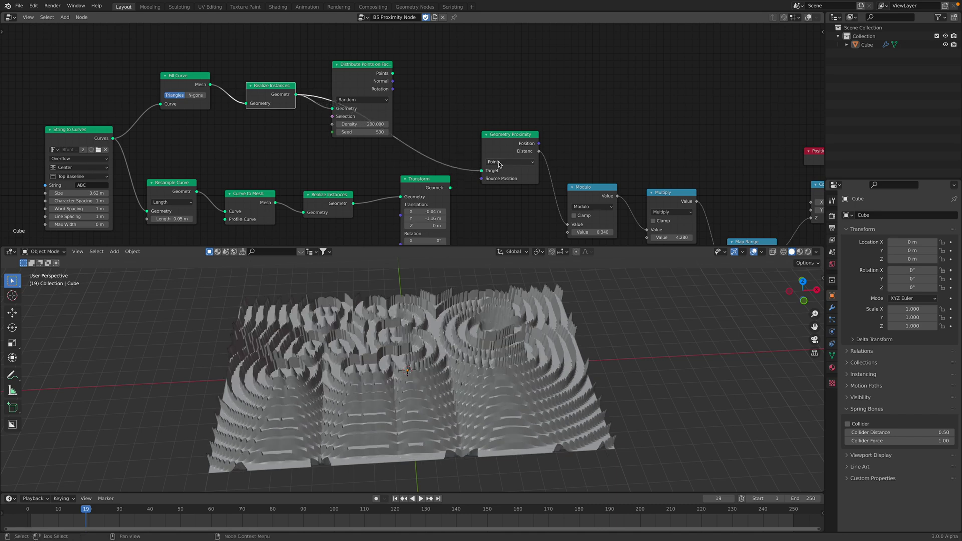
pyautogui.click(499, 161)
pyautogui.click(494, 185)
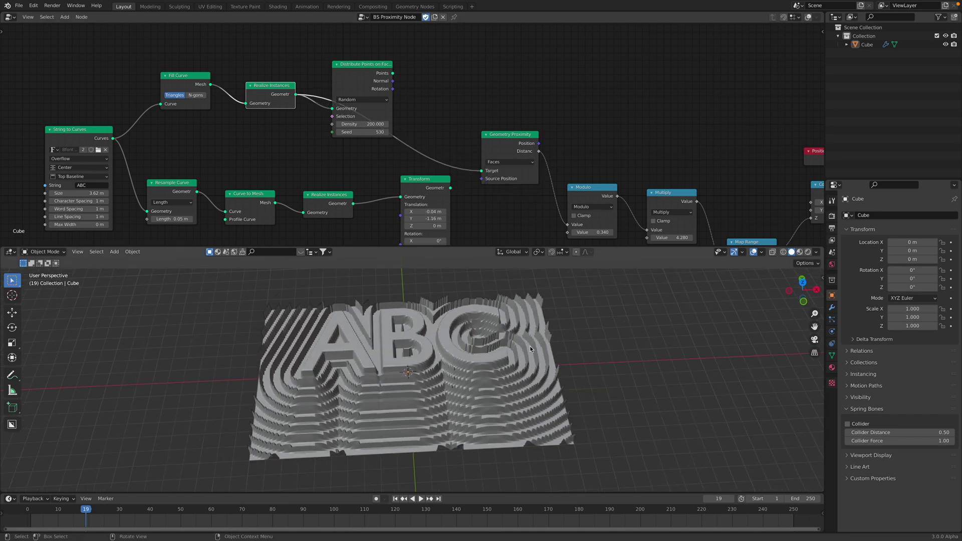
pyautogui.moveTo(516, 366); pyautogui.dragTo(514, 382, button='middle')
# Step: Change the string in the String to Curves node to welcome and inspect the relief
pyautogui.moveTo(121, 185); pyautogui.dragTo(133, 172, button='middle')
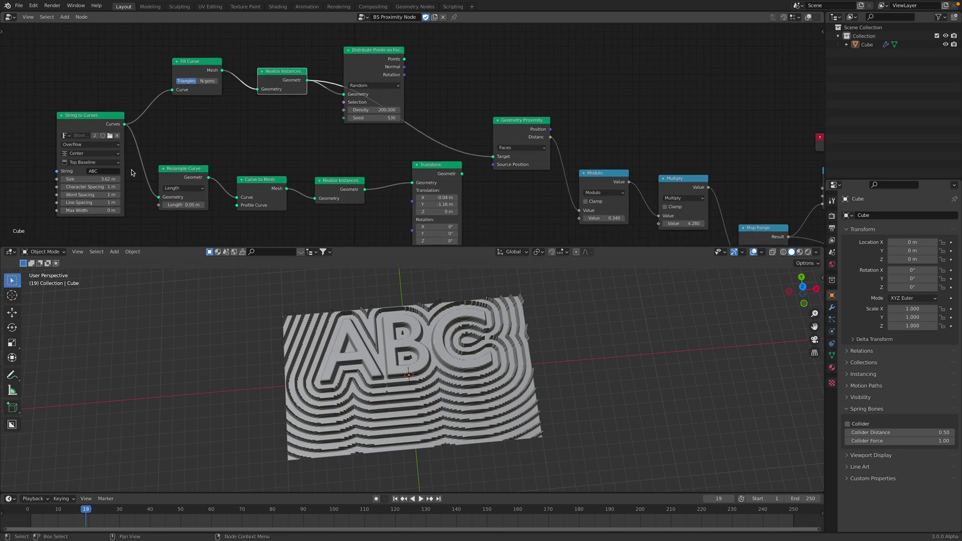
pyautogui.click(108, 173)
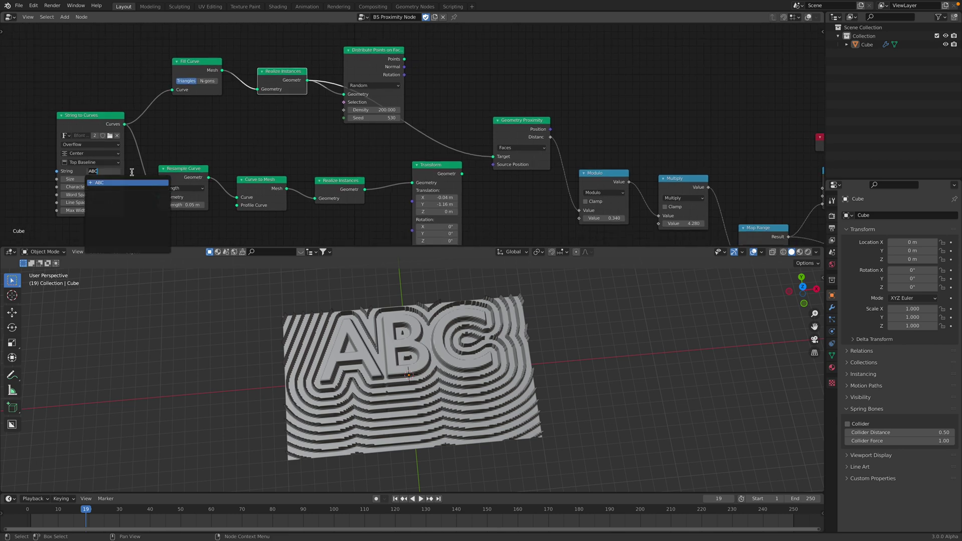
pyautogui.write('welcome')
pyautogui.press('Return')
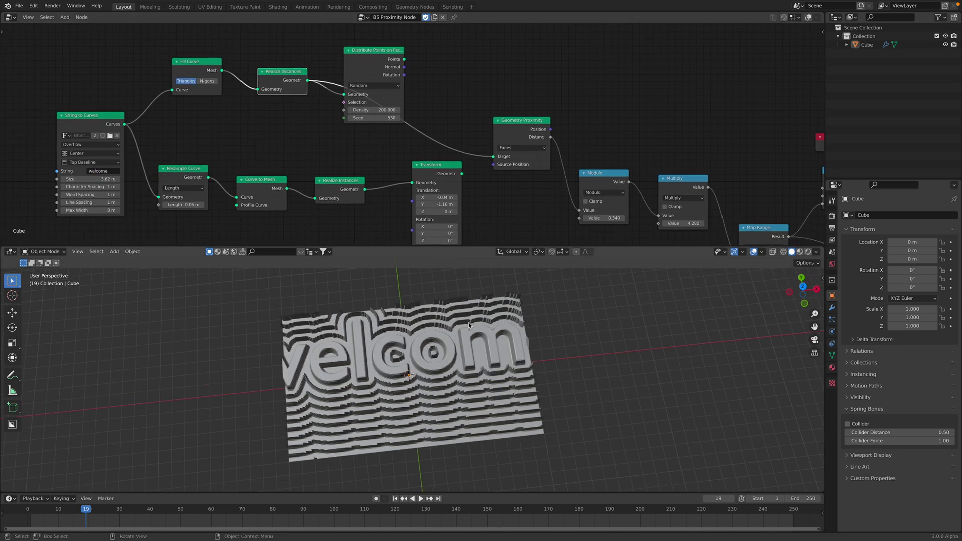
pyautogui.moveTo(468, 325); pyautogui.dragTo(475, 307, button='middle')
# Step: Set the Modulo value to 0.540 and tighten the layout of the Geometry Proximity, Modulo, Multiply and Map Range nodes
pyautogui.moveTo(592, 218); pyautogui.dragTo(629, 217)
pyautogui.moveTo(532, 151); pyautogui.dragTo(513, 142)
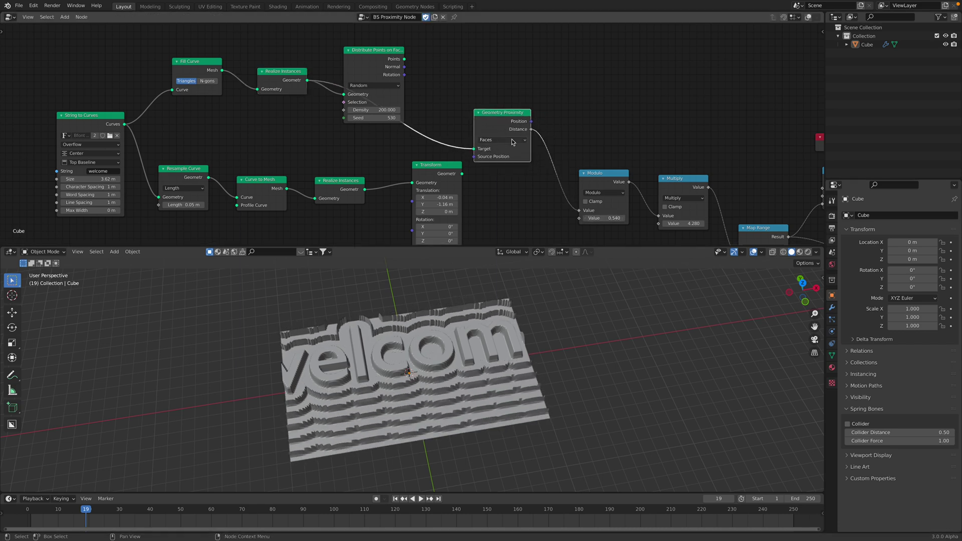
pyautogui.scroll(4, 511, 140)
pyautogui.moveTo(499, 124); pyautogui.dragTo(312, 93, button='middle')
pyautogui.scroll(3, 485, 99)
pyautogui.scroll(-2, 450, 84)
pyautogui.moveTo(422, 155)
pyautogui.mouseDown()
pyautogui.moveTo(408, 138)
pyautogui.moveTo(419, 137)
pyautogui.mouseUp()
pyautogui.scroll(-3, 422, 138)
pyautogui.moveTo(431, 141); pyautogui.dragTo(389, 122, button='middle')
pyautogui.moveTo(375, 120)
pyautogui.mouseDown()
pyautogui.moveTo(365, 146)
pyautogui.moveTo(361, 123)
pyautogui.mouseUp()
pyautogui.moveTo(446, 140); pyautogui.dragTo(410, 128)
pyautogui.moveTo(523, 191); pyautogui.dragTo(482, 150)
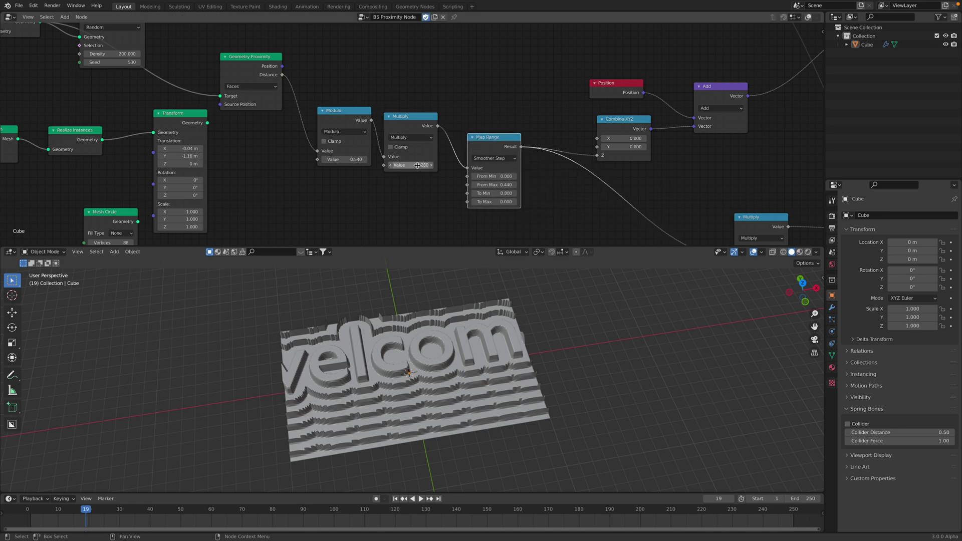
# Step: Set the Multiply node after Modulo to a value of 2.680 and save the file
pyautogui.moveTo(409, 165); pyautogui.dragTo(385, 165)
pyautogui.moveTo(402, 352); pyautogui.dragTo(393, 361, button='middle')
pyautogui.hotkey('ctrl', 's')
# Step: Set the Modulo value to 0.360 and shift the node slightly away from Multiply
pyautogui.moveTo(338, 159); pyautogui.dragTo(375, 159)
pyautogui.scroll(2, 353, 295)
pyautogui.moveTo(352, 119); pyautogui.dragTo(341, 131)
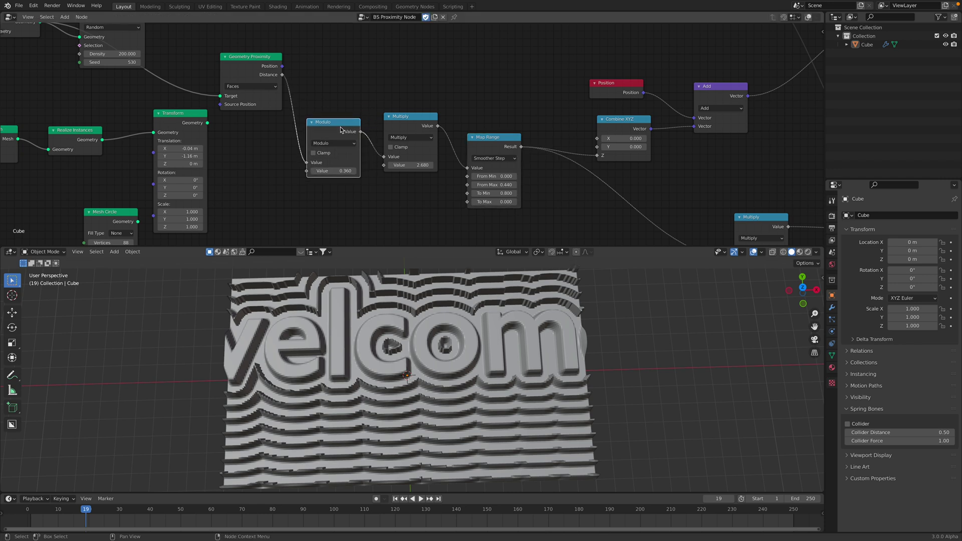
# Step: Mute the Modulo node to view the plain text relief, set the Multiply value to 2.580, and unmute Modulo
pyautogui.press('m')
pyautogui.moveTo(443, 415)
pyautogui.mouseDown(button='middle')
pyautogui.moveTo(444, 377)
pyautogui.moveTo(444, 405)
pyautogui.mouseUp(button='middle')
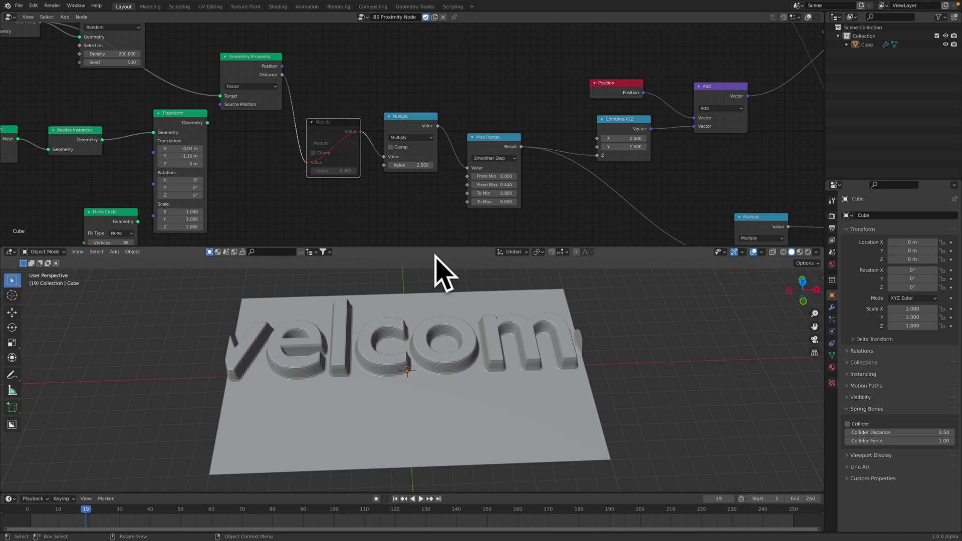
pyautogui.moveTo(412, 165); pyautogui.dragTo(417, 165)
pyautogui.press('m')
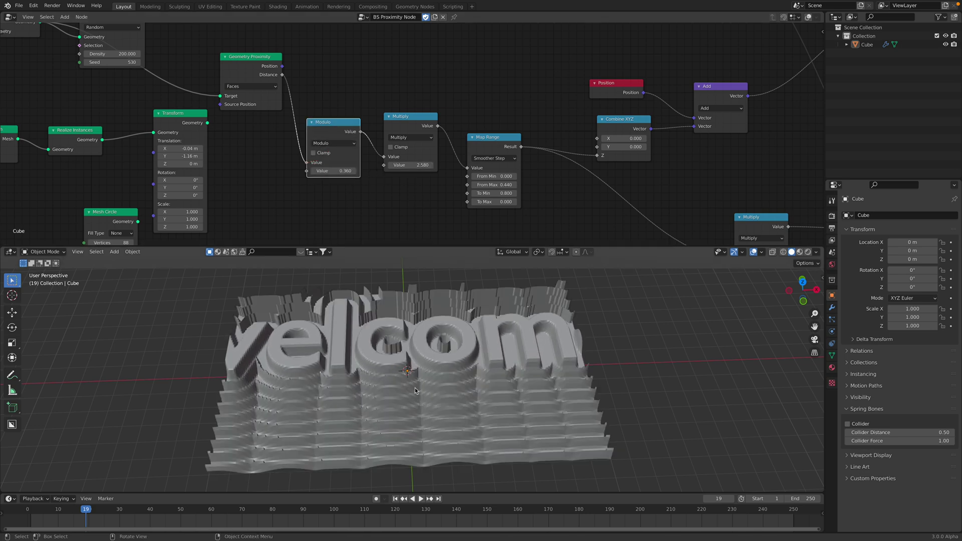
# Step: Set the Multiply value to 1.200, save the file, and view the relief from above
pyautogui.moveTo(415, 390); pyautogui.dragTo(424, 381, button='middle')
pyautogui.moveTo(410, 166); pyautogui.dragTo(384, 166)
pyautogui.hotkey('ctrl', 's')
pyautogui.moveTo(520, 360); pyautogui.dragTo(499, 304, button='middle')
# Step: Try Linear interpolation on the Map Range node and restore Smoother Step after comparing the relief
pyautogui.scroll(4, 500, 163)
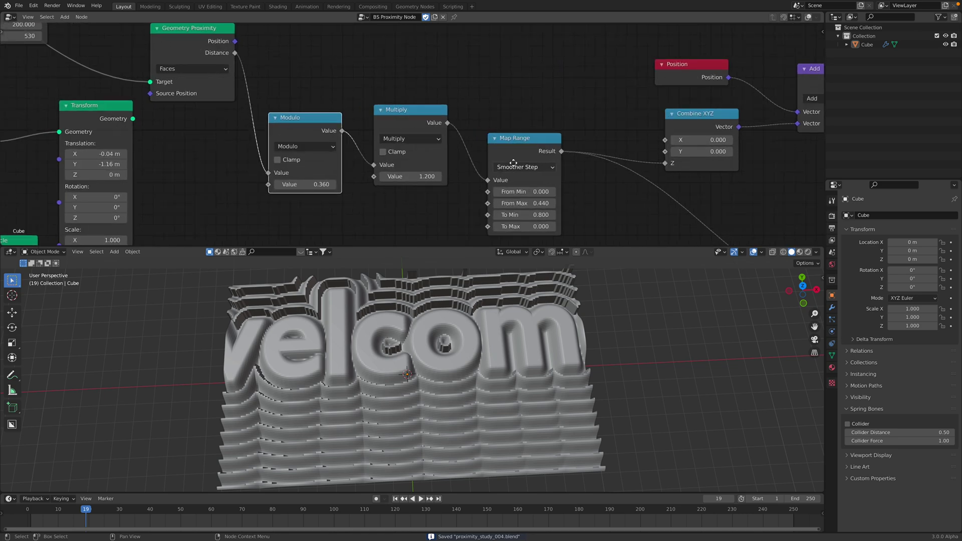
pyautogui.scroll(1, 513, 163)
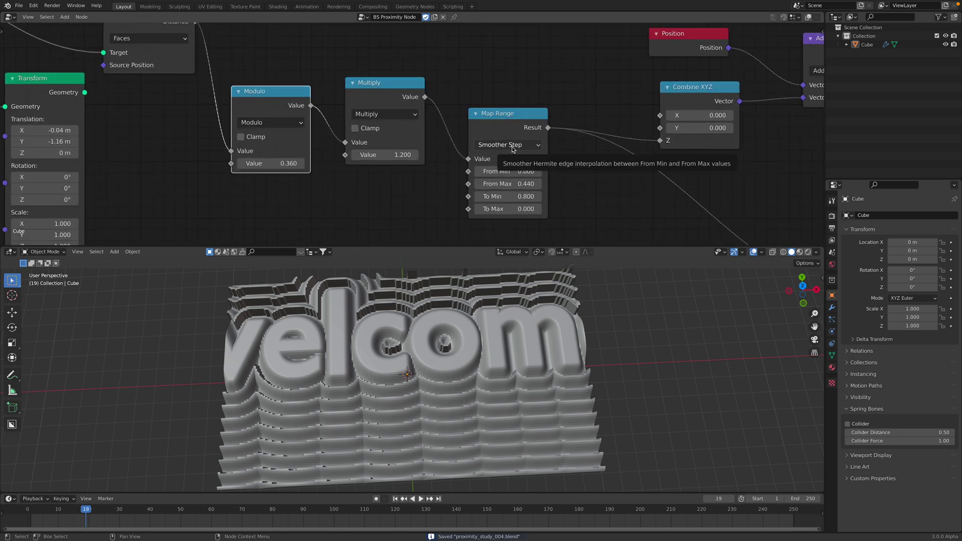
pyautogui.click(513, 145)
pyautogui.click(512, 159)
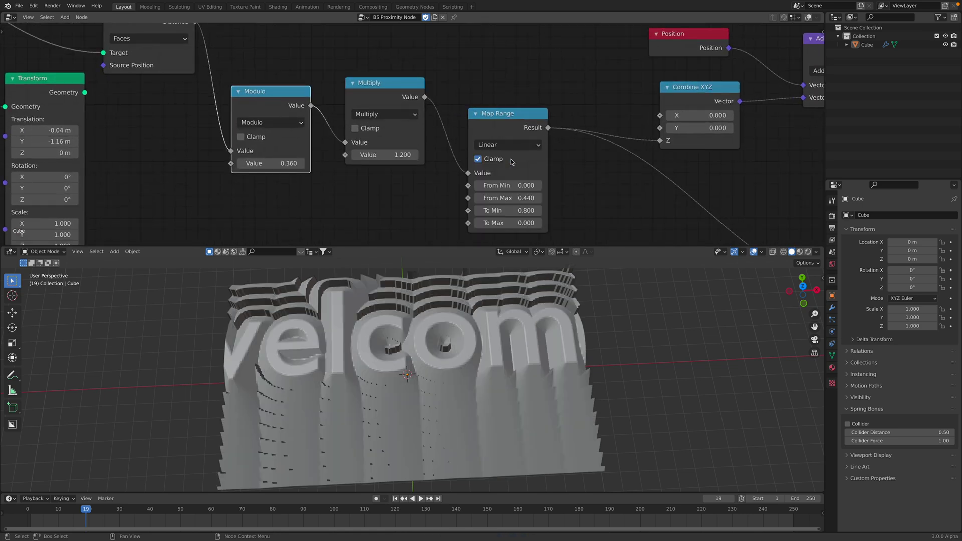
pyautogui.click(512, 146)
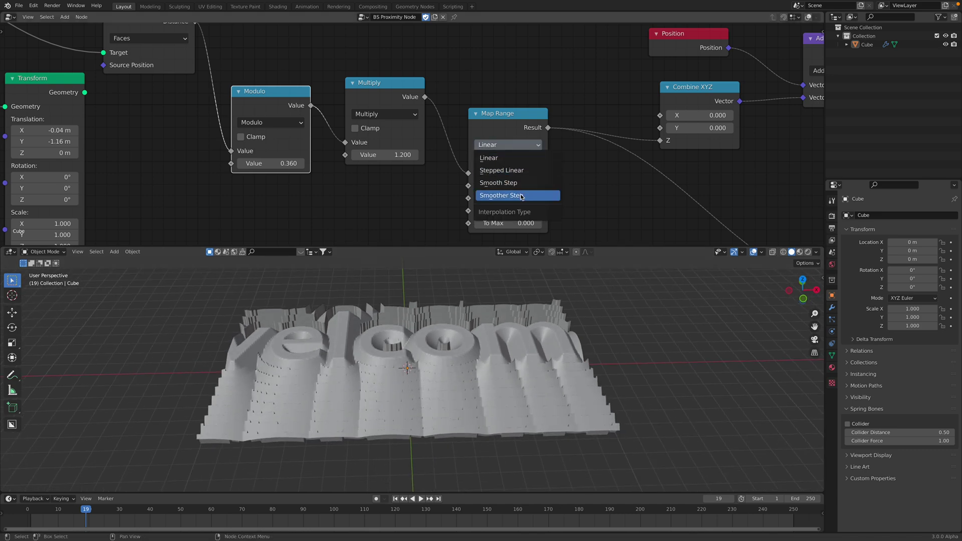
pyautogui.click(521, 197)
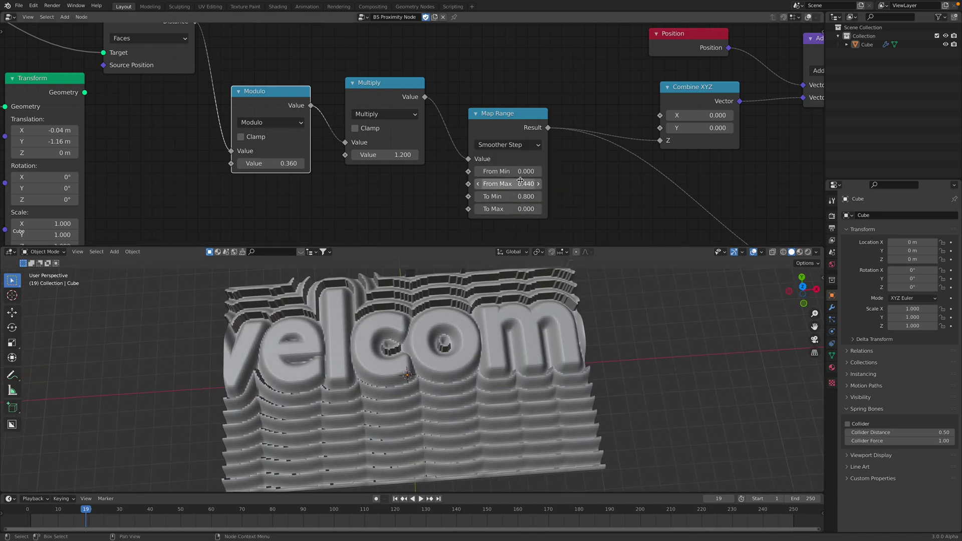
# Step: Set the Map Range node's From Max to 0.300, nudge the node slightly lower, and check the relief from an angle
pyautogui.moveTo(508, 183)
pyautogui.mouseDown()
pyautogui.moveTo(481, 184)
pyautogui.moveTo(521, 177)
pyautogui.mouseUp()
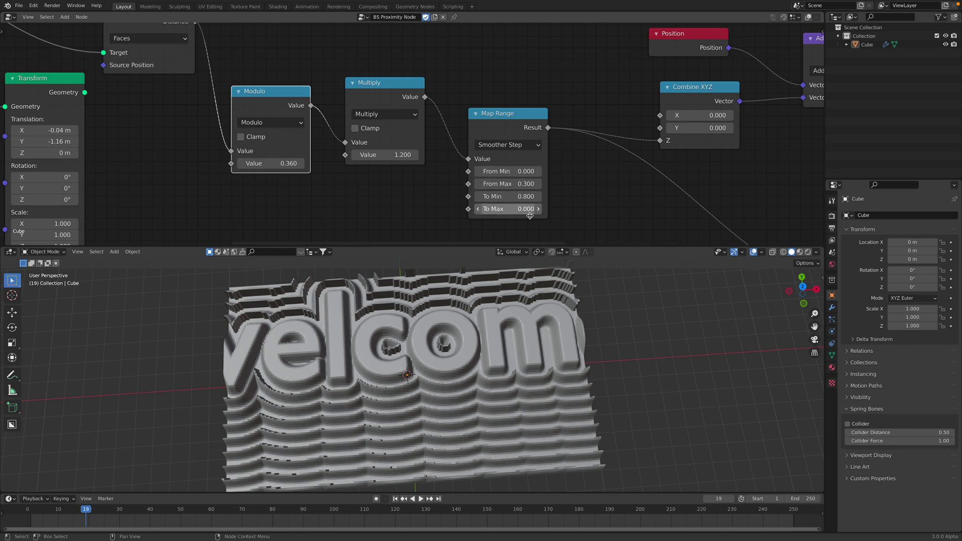
pyautogui.moveTo(491, 133); pyautogui.dragTo(481, 131, button='middle')
pyautogui.moveTo(482, 122); pyautogui.dragTo(483, 135)
pyautogui.moveTo(464, 159); pyautogui.dragTo(433, 130, button='middle')
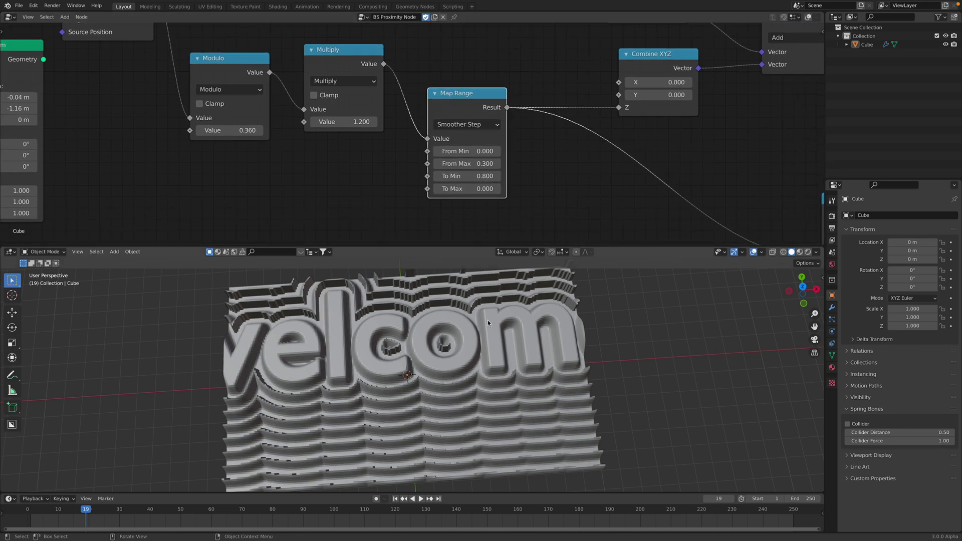
pyautogui.moveTo(488, 320); pyautogui.dragTo(498, 300, button='middle')
# Step: Widen the Map Range node so its field labels are fully readable
pyautogui.keyDown('ctrl'); pyautogui.moveTo(482, 178); pyautogui.dragTo(507, 171, button='middle'); pyautogui.keyUp('ctrl')
pyautogui.scroll(2, 507, 171)
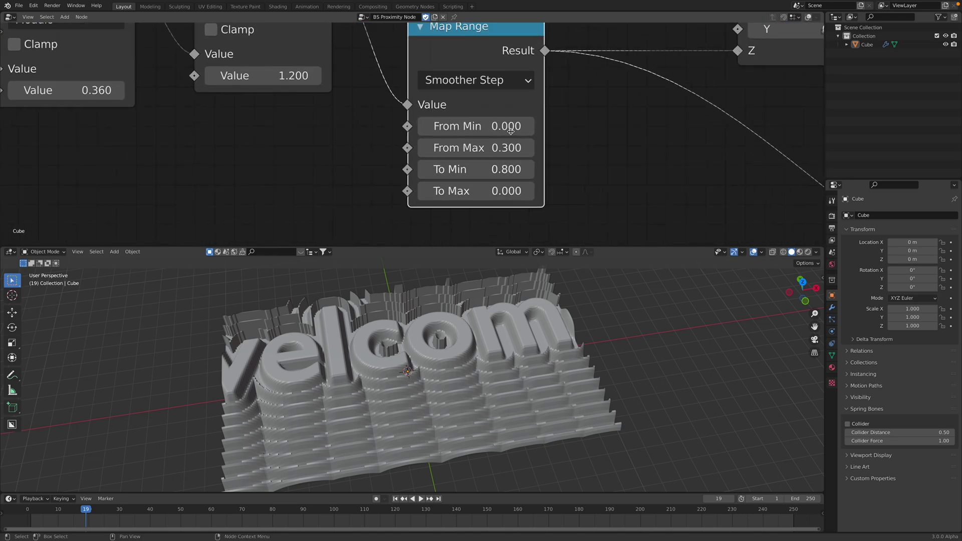
pyautogui.scroll(-1, 497, 127)
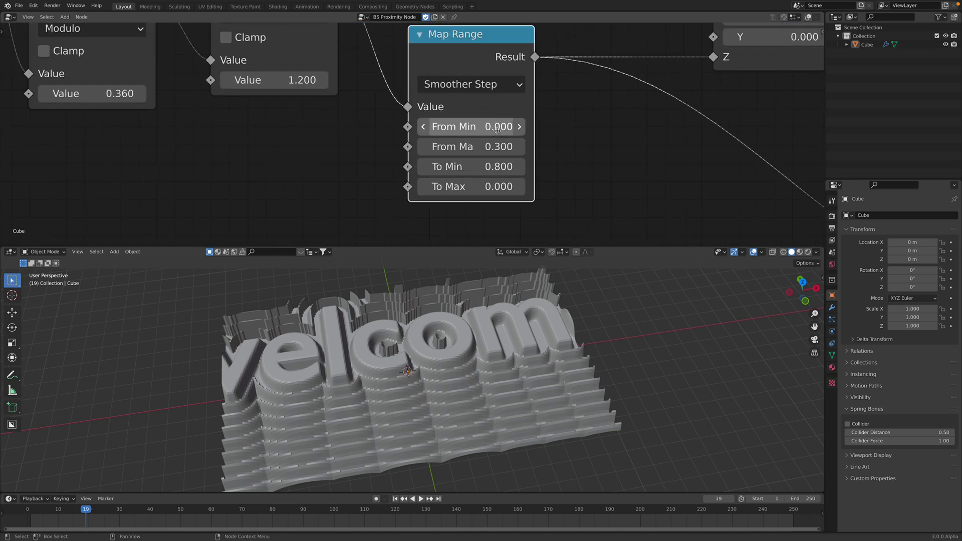
pyautogui.moveTo(534, 110); pyautogui.dragTo(560, 110)
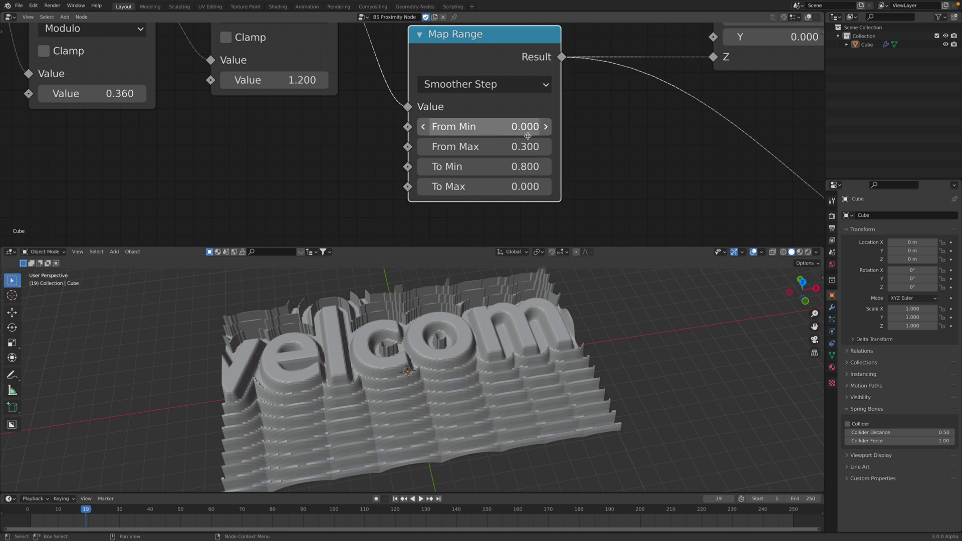
# Step: Examine the node chain from Geometry Proximity through Modulo, Multiply and Map Range to the Position and Add nodes
pyautogui.scroll(-3, 491, 146)
pyautogui.moveTo(486, 129); pyautogui.dragTo(465, 150, button='middle')
pyautogui.scroll(-4, 379, 55)
pyautogui.moveTo(380, 55); pyautogui.dragTo(380, 138, button='middle')
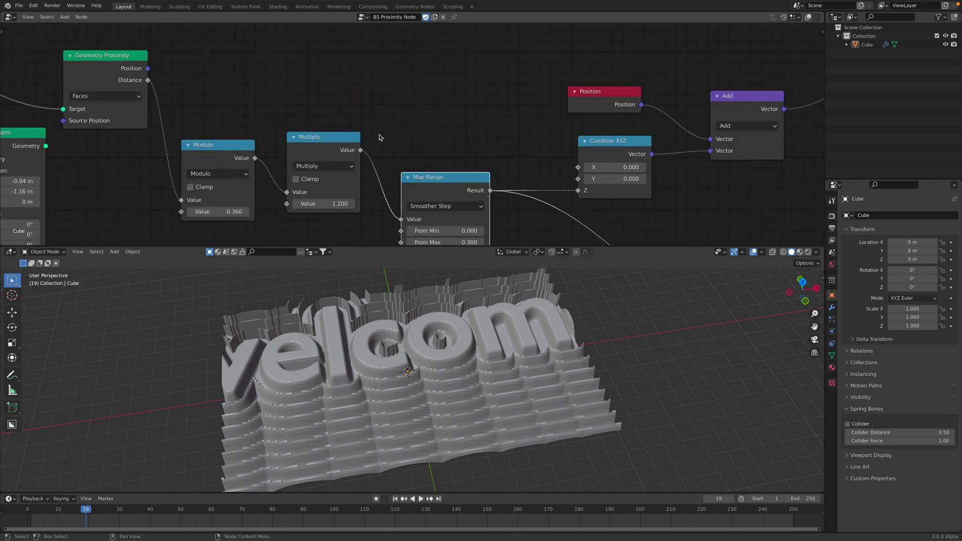
pyautogui.scroll(-2, 318, 94)
pyautogui.moveTo(318, 94)
pyautogui.mouseDown(button='middle')
pyautogui.moveTo(335, 135)
pyautogui.moveTo(334, 100)
pyautogui.mouseUp(button='middle')
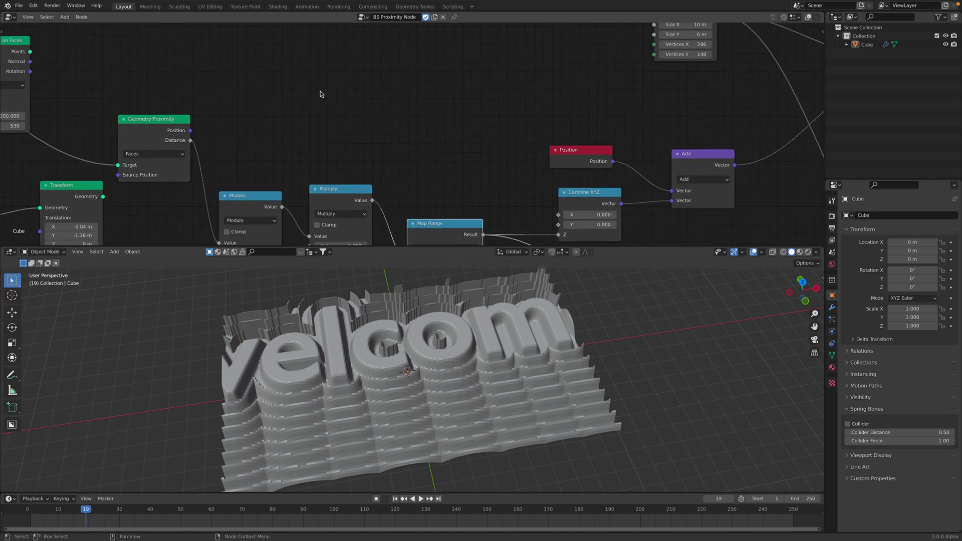
pyautogui.scroll(-1, 329, 104)
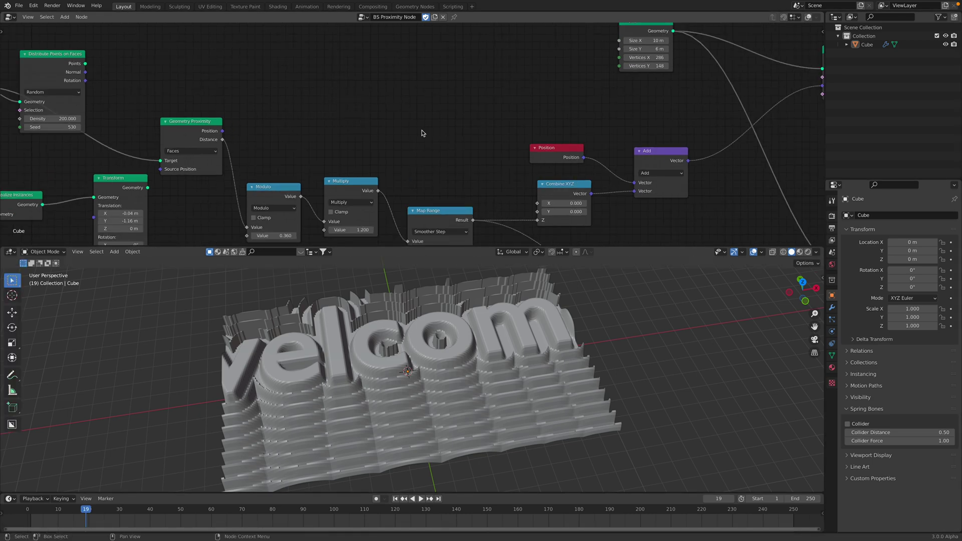
# Step: Set the Map Range node's To Min to 0.460 and To Max to 0.080, and view the relief from above
pyautogui.moveTo(449, 156); pyautogui.dragTo(431, 77, button='middle')
pyautogui.scroll(3, 423, 103)
pyautogui.moveTo(433, 182); pyautogui.dragTo(421, 158, button='middle')
pyautogui.scroll(2, 427, 165)
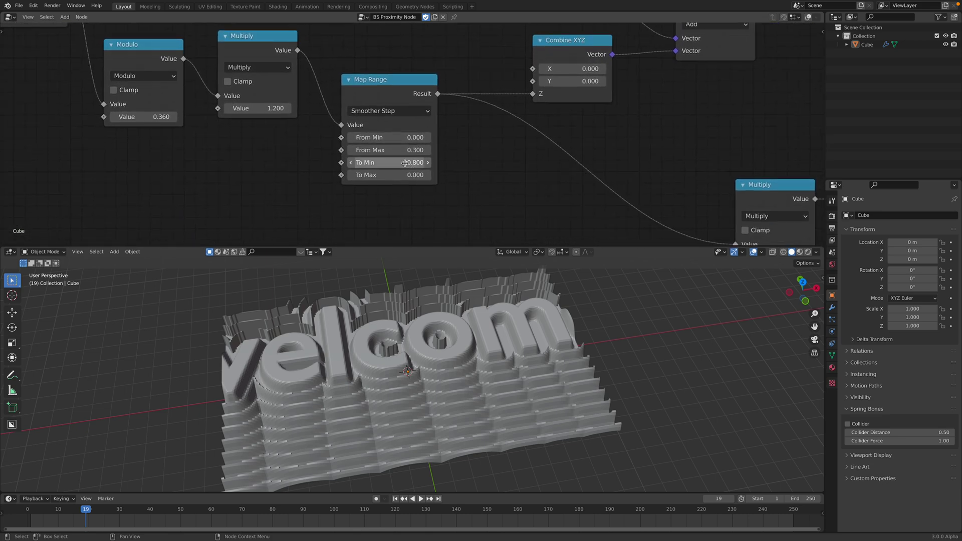
pyautogui.moveTo(420, 163)
pyautogui.mouseDown()
pyautogui.moveTo(400, 162)
pyautogui.moveTo(423, 175)
pyautogui.mouseUp()
pyautogui.moveTo(524, 395)
pyautogui.mouseDown(button='middle')
pyautogui.moveTo(504, 376)
pyautogui.moveTo(536, 328)
pyautogui.moveTo(536, 395)
pyautogui.mouseUp(button='middle')
# Step: Reposition the Combine XYZ node and move the Position node farther from the Add node to tidy the layout
pyautogui.moveTo(458, 111); pyautogui.dragTo(391, 119, button='middle')
pyautogui.scroll(-3, 391, 119)
pyautogui.moveTo(474, 66); pyautogui.dragTo(469, 66)
pyautogui.moveTo(469, 66); pyautogui.dragTo(447, 129, button='middle')
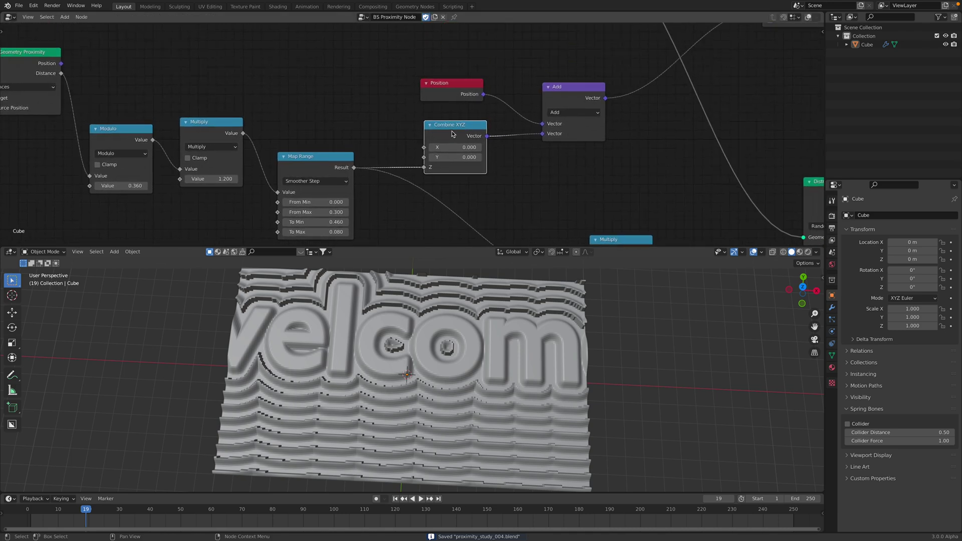
pyautogui.moveTo(447, 129); pyautogui.dragTo(447, 117)
pyautogui.moveTo(449, 86); pyautogui.dragTo(424, 64)
pyautogui.moveTo(419, 87); pyautogui.dragTo(404, 130, button='middle')
pyautogui.moveTo(402, 106)
pyautogui.mouseDown()
pyautogui.moveTo(382, 79)
pyautogui.moveTo(386, 104)
pyautogui.mouseUp()
pyautogui.scroll(-2, 409, 128)
pyautogui.moveTo(387, 104); pyautogui.dragTo(329, 143, button='middle')
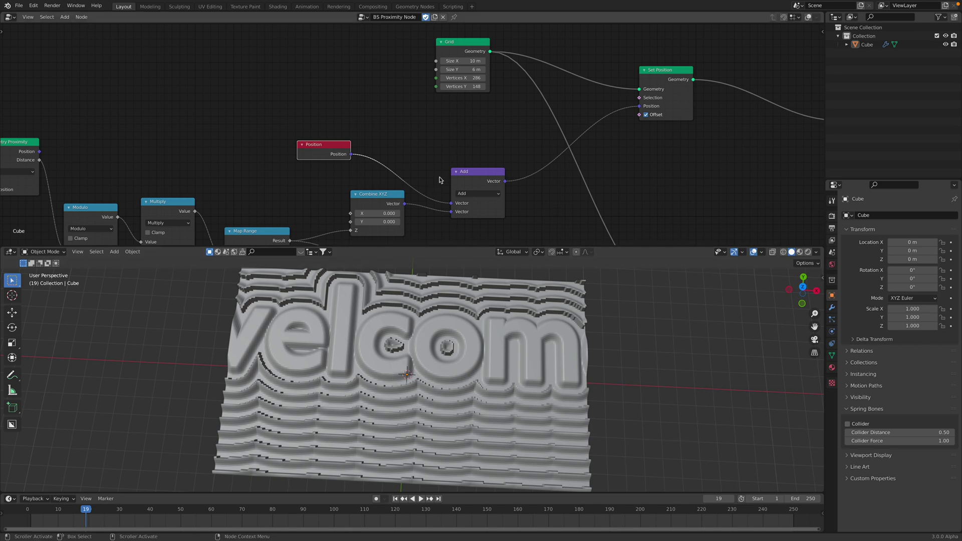
# Step: Move the Add node nearer to the Position node's level and shift Combine XYZ slightly away from it
pyautogui.moveTo(444, 179); pyautogui.dragTo(439, 150, button='middle')
pyautogui.moveTo(468, 153); pyautogui.dragTo(459, 129)
pyautogui.moveTo(377, 168); pyautogui.dragTo(368, 167)
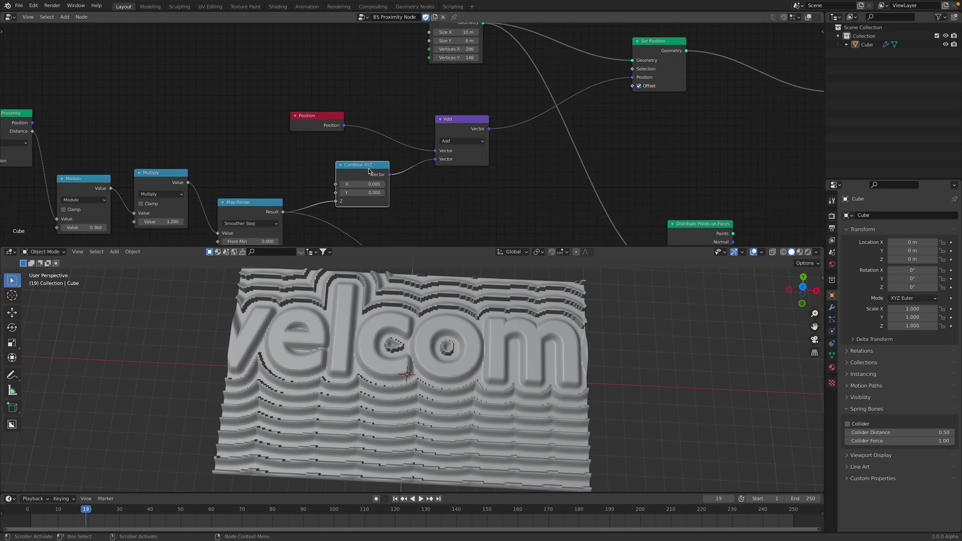
# Step: Move the Modulo and Multiply nodes closer to Map Range and raise the Map Range node slightly
pyautogui.moveTo(337, 182); pyautogui.dragTo(398, 102, button='middle')
pyautogui.scroll(3, 338, 173)
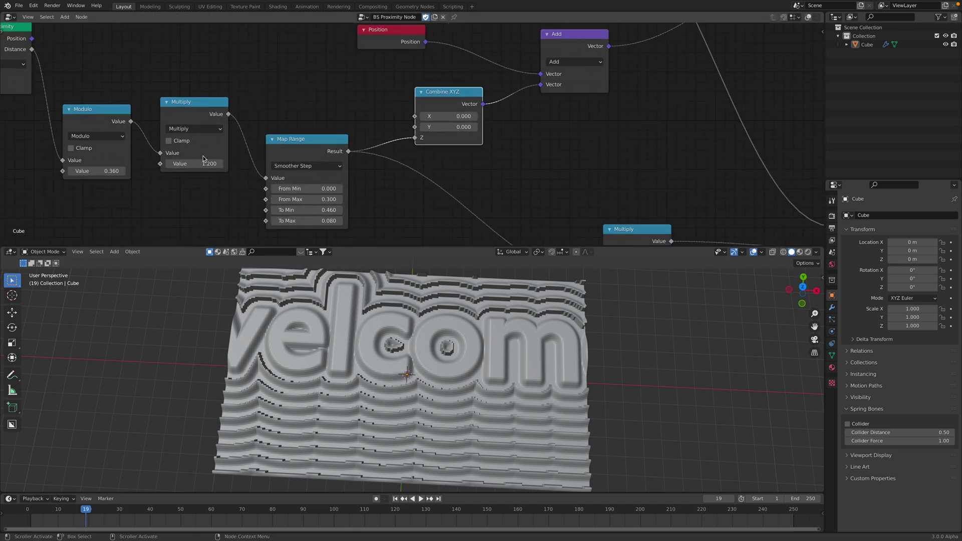
pyautogui.scroll(-2, 185, 154)
pyautogui.moveTo(166, 150); pyautogui.dragTo(519, 162, button='middle')
pyautogui.scroll(-3, 424, 118)
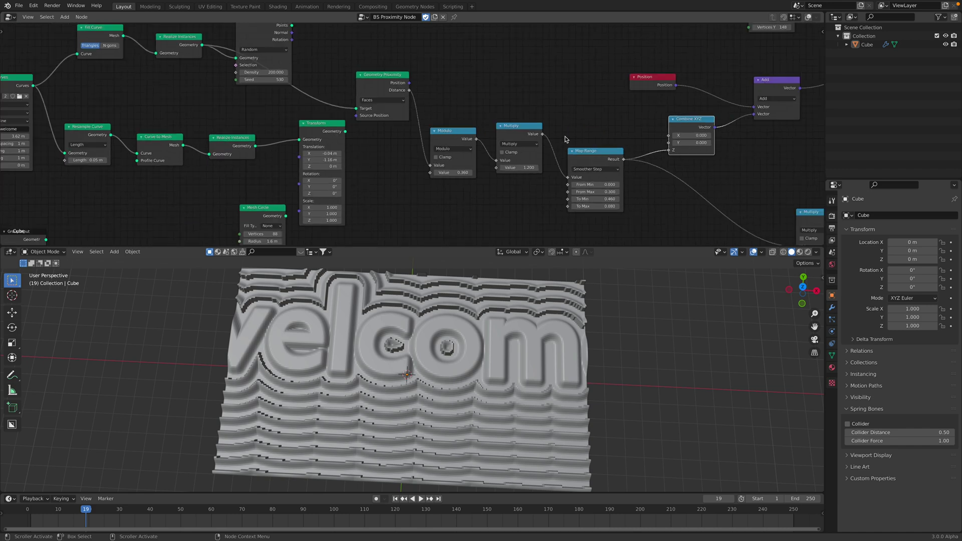
pyautogui.scroll(1, 566, 140)
pyautogui.moveTo(660, 128); pyautogui.dragTo(360, 119, button='middle')
pyautogui.moveTo(198, 119); pyautogui.dragTo(209, 137)
pyautogui.moveTo(128, 130); pyautogui.dragTo(153, 141)
pyautogui.click(217, 146)
pyautogui.moveTo(218, 146); pyautogui.dragTo(222, 144)
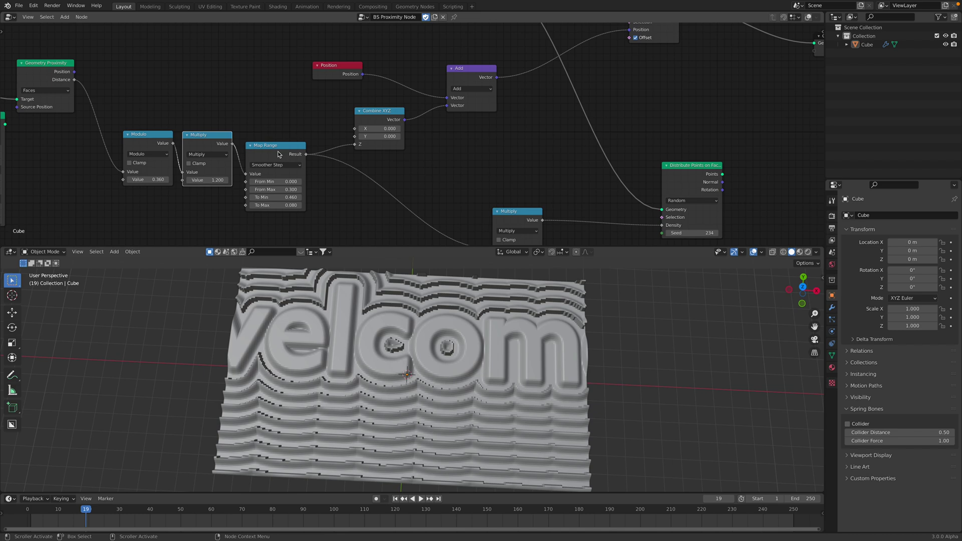
pyautogui.moveTo(278, 155); pyautogui.dragTo(279, 143)
# Step: Review the math operations available for the Modulo node
pyautogui.moveTo(176, 119); pyautogui.dragTo(295, 108, button='middle')
pyautogui.scroll(3, 295, 107)
pyautogui.scroll(1, 271, 147)
pyautogui.click(263, 149)
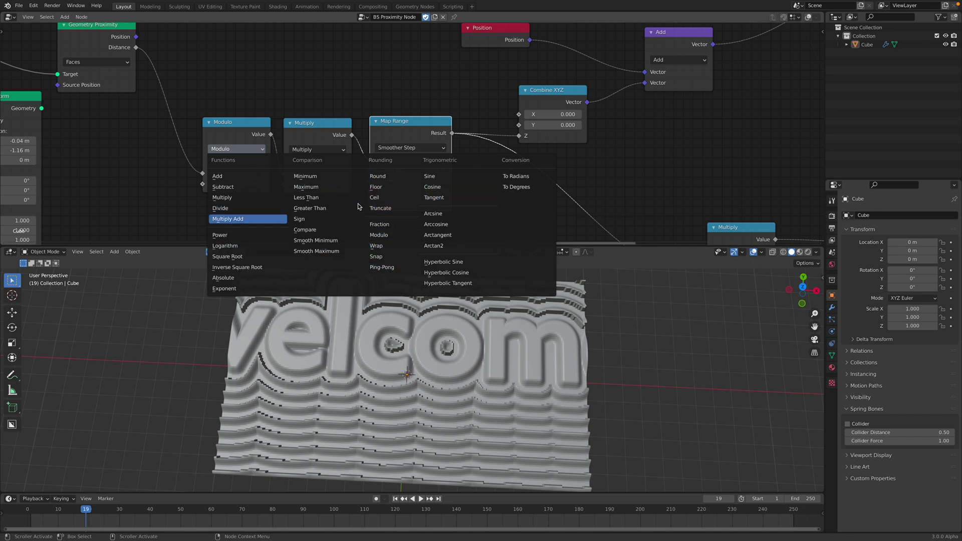
# Step: Shift the Modulo and Multiply nodes up and away from Map Range, and save the file
pyautogui.moveTo(249, 140); pyautogui.dragTo(221, 119)
pyautogui.moveTo(322, 136); pyautogui.dragTo(300, 123)
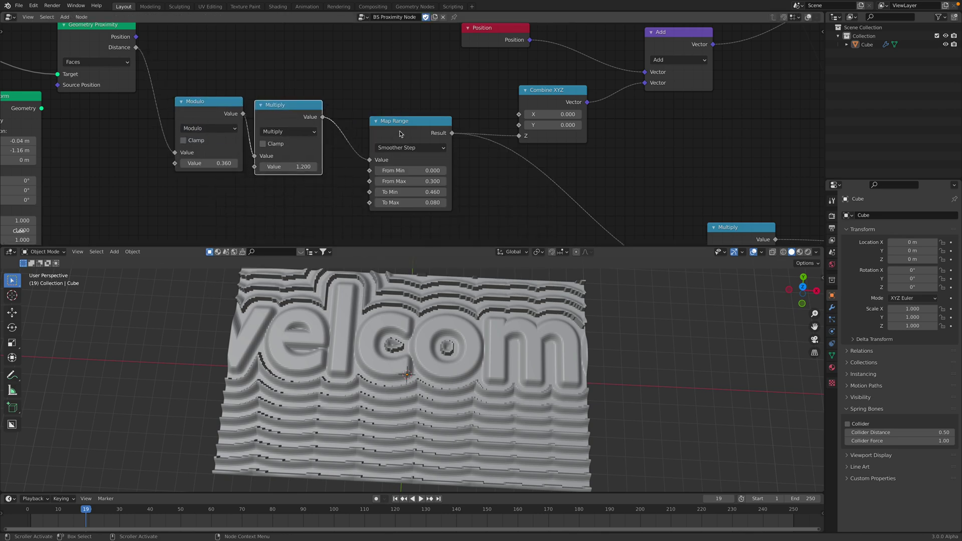
pyautogui.keyDown('ctrl'); pyautogui.hscroll(8, 375, 103); pyautogui.keyUp('ctrl')
pyautogui.hotkey('ctrl', 's')
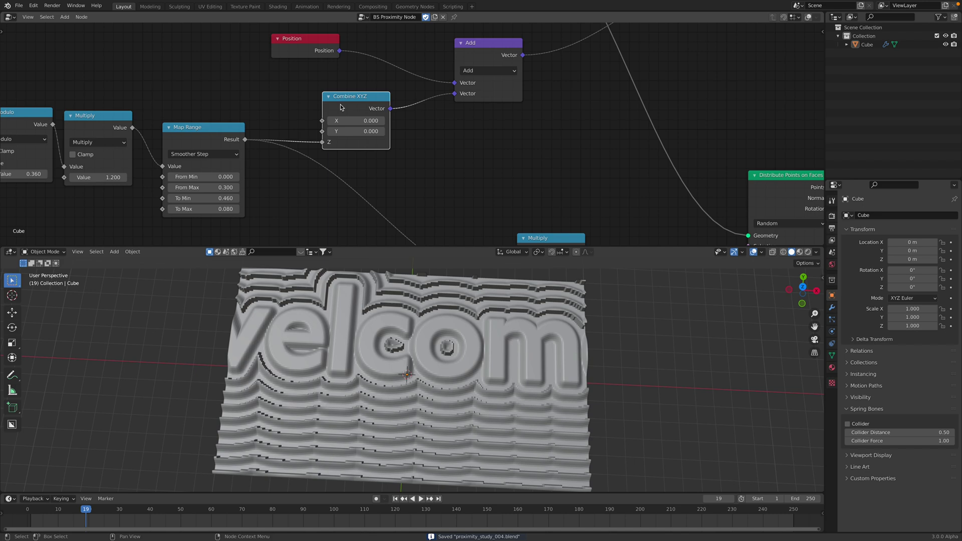
# Step: Toggle Offset off and on in the Set Position node to compare the relief, leaving it enabled
pyautogui.moveTo(466, 325); pyautogui.dragTo(353, 381, button='middle')
pyautogui.scroll(-2, 440, 194)
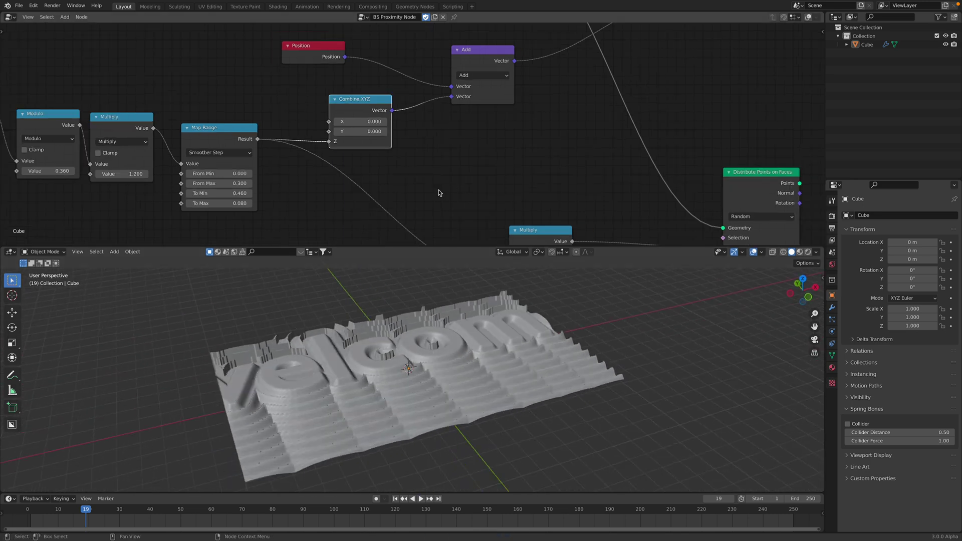
pyautogui.moveTo(441, 397); pyautogui.dragTo(475, 417, button='middle')
pyautogui.moveTo(471, 59); pyautogui.dragTo(402, 154, button='middle')
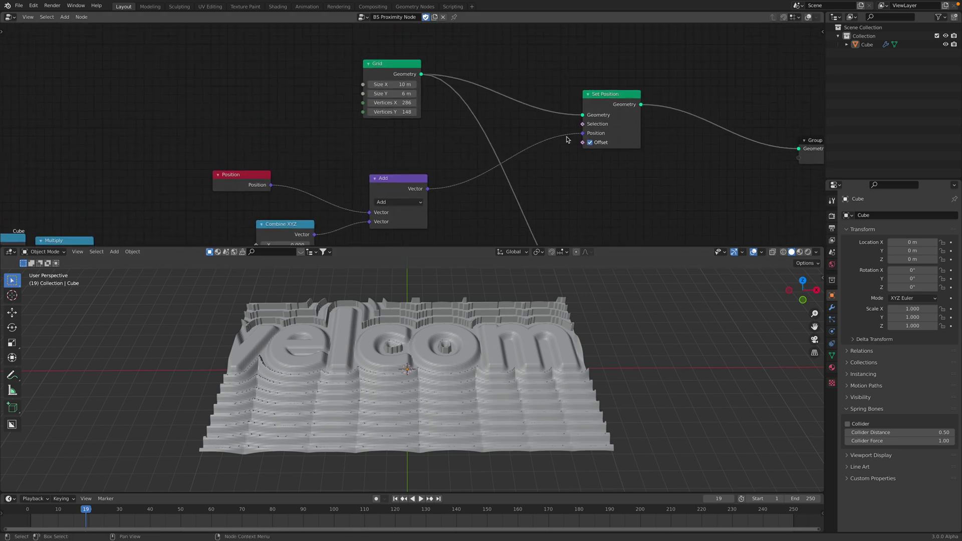
pyautogui.click(590, 142)
pyautogui.moveTo(526, 346); pyautogui.dragTo(501, 373, button='middle')
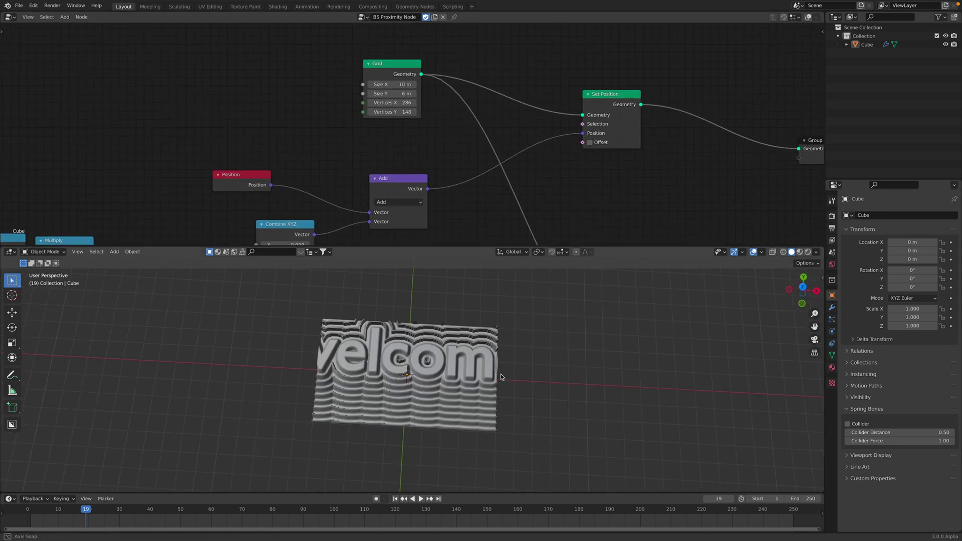
pyautogui.click(590, 143)
pyautogui.click(590, 143)
pyautogui.click(589, 143)
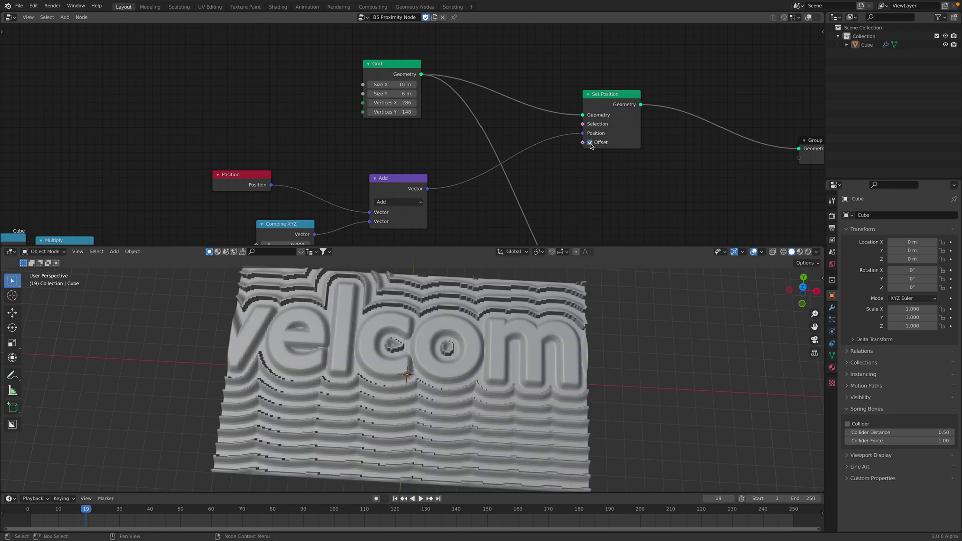
pyautogui.click(590, 143)
pyautogui.click(590, 142)
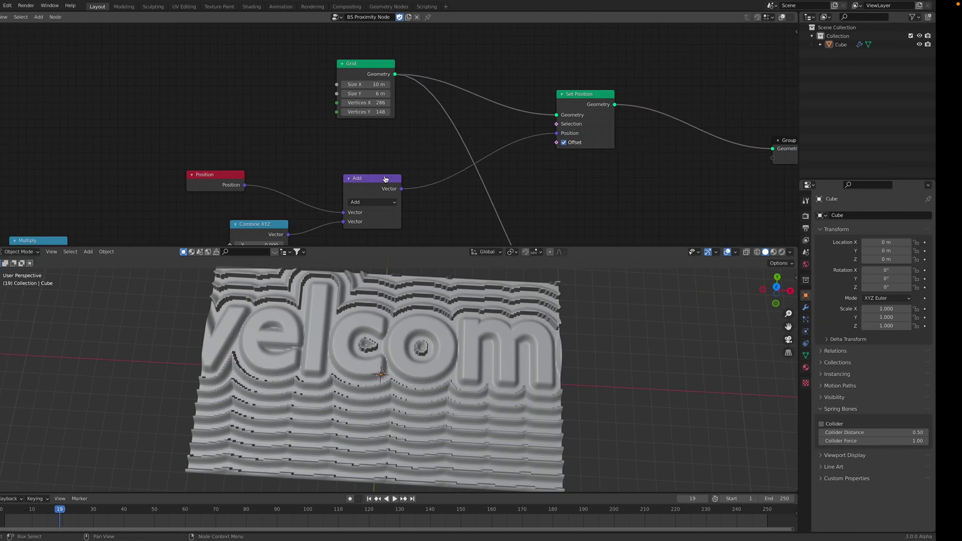
# Step: Set the Grid node's Vertices X to 236, reposition the node slightly, and check the relief from an angle
pyautogui.click(395, 76)
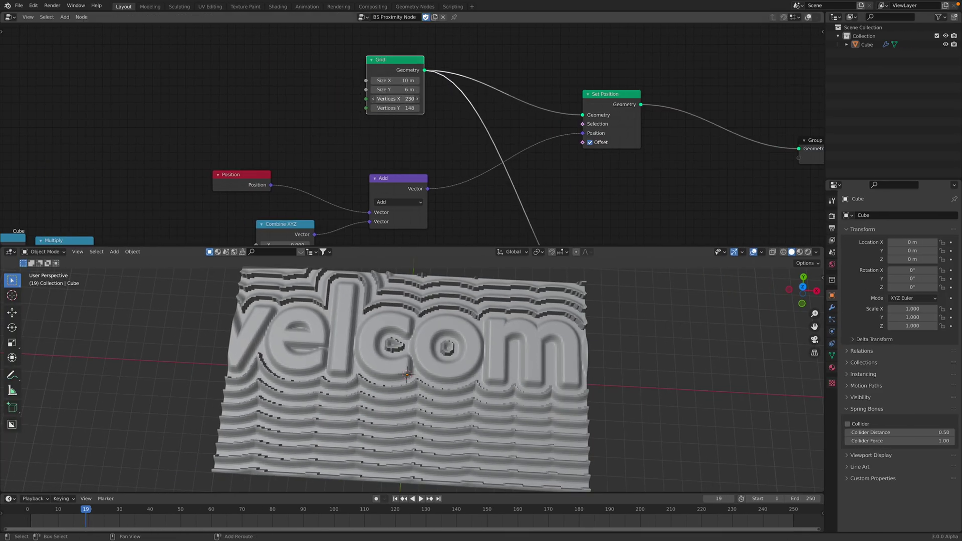
pyautogui.keyDown('shift'); pyautogui.moveTo(399, 99); pyautogui.dragTo(410, 100); pyautogui.keyUp('shift')
pyautogui.keyDown('shift'); pyautogui.click(400, 103); pyautogui.keyUp('shift')
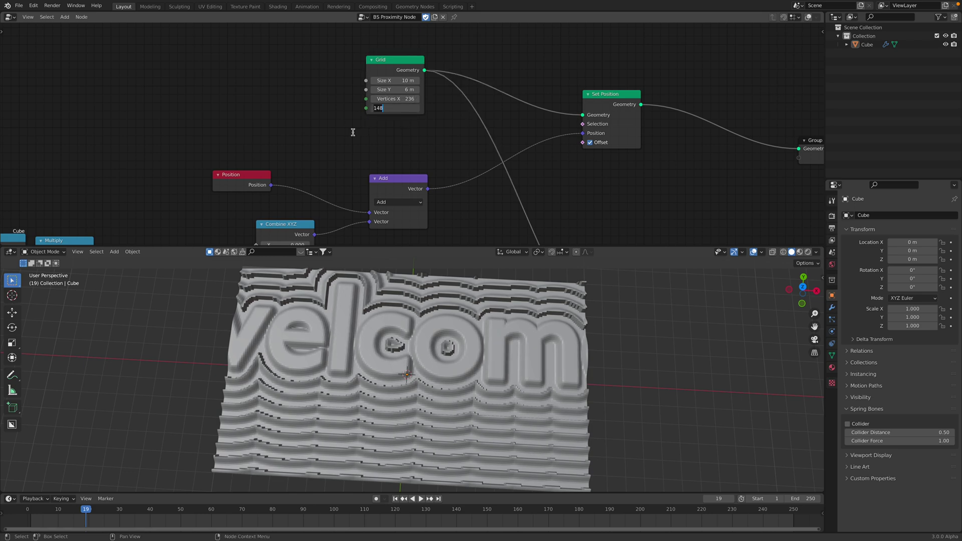
pyautogui.moveTo(386, 67); pyautogui.dragTo(388, 71)
pyautogui.moveTo(422, 285); pyautogui.dragTo(443, 268, button='middle')
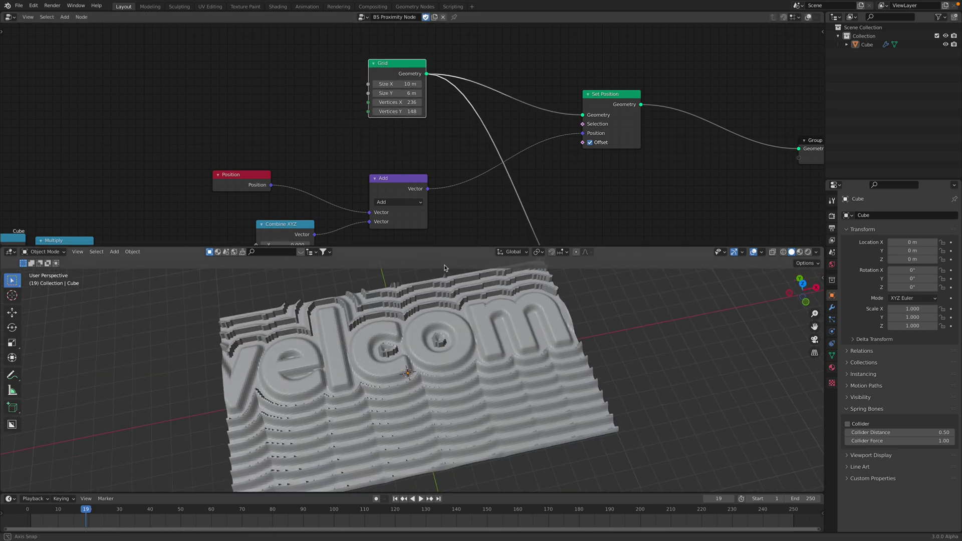
# Step: Move the Distribute Points on Faces node fed by the Grid closer to Set Position, and raise its Multiply node
pyautogui.scroll(-3, 441, 108)
pyautogui.moveTo(503, 155); pyautogui.dragTo(462, 88, button='middle')
pyautogui.scroll(-2, 451, 102)
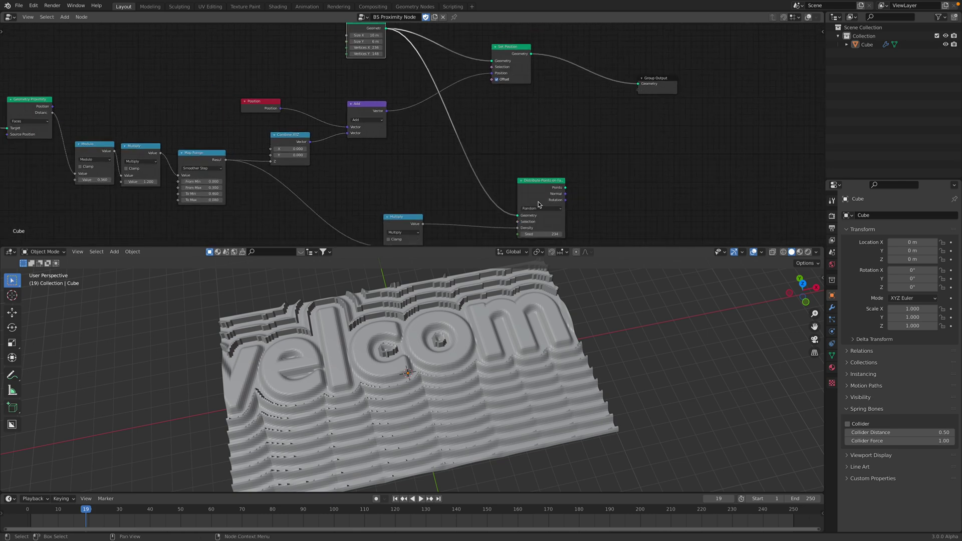
pyautogui.moveTo(533, 196); pyautogui.dragTo(511, 137)
pyautogui.moveTo(380, 305); pyautogui.dragTo(374, 323, button='middle')
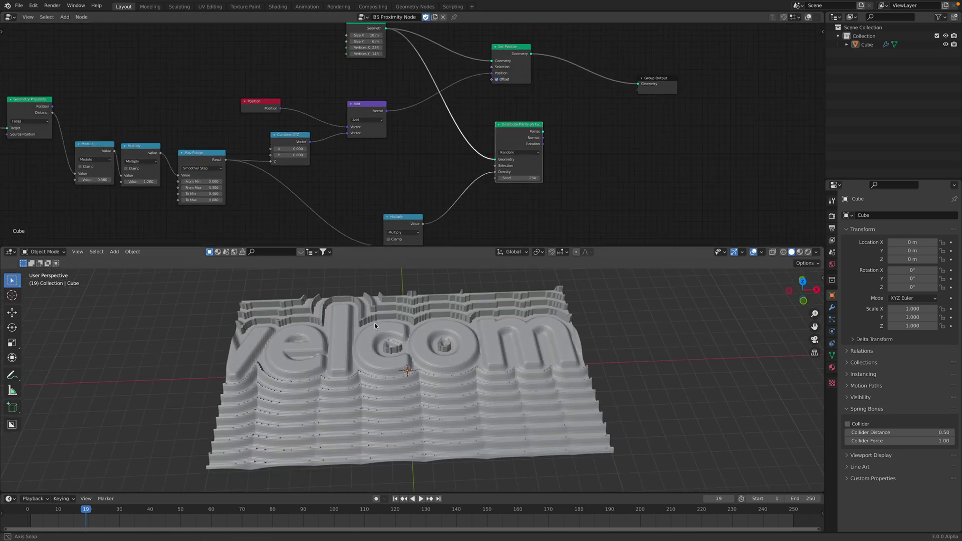
pyautogui.moveTo(359, 196); pyautogui.dragTo(406, 163, button='middle')
pyautogui.moveTo(442, 194); pyautogui.dragTo(427, 180)
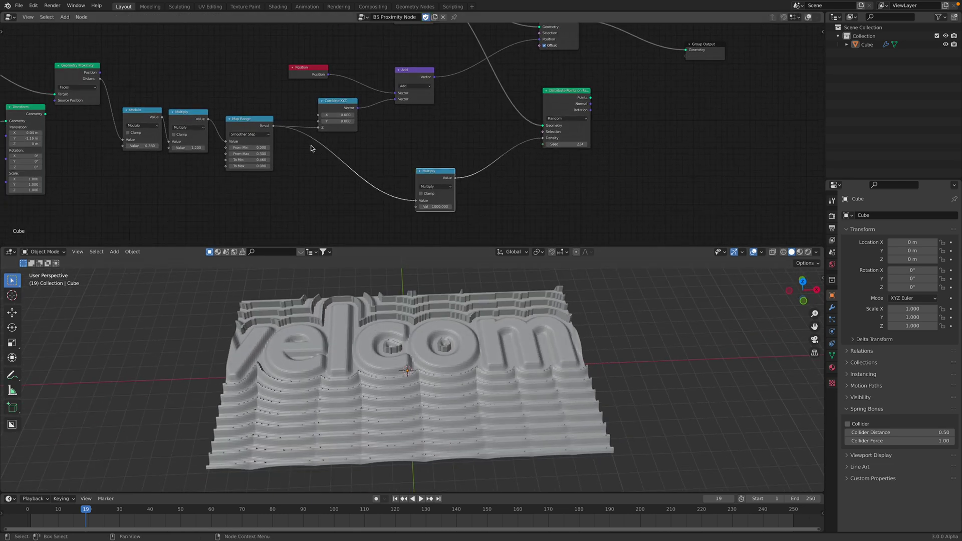
# Step: Move the Geometry Proximity node slightly higher above the Modulo node
pyautogui.moveTo(124, 97); pyautogui.dragTo(410, 162, button='middle')
pyautogui.scroll(3, 231, 95)
pyautogui.moveTo(373, 136); pyautogui.dragTo(368, 122)
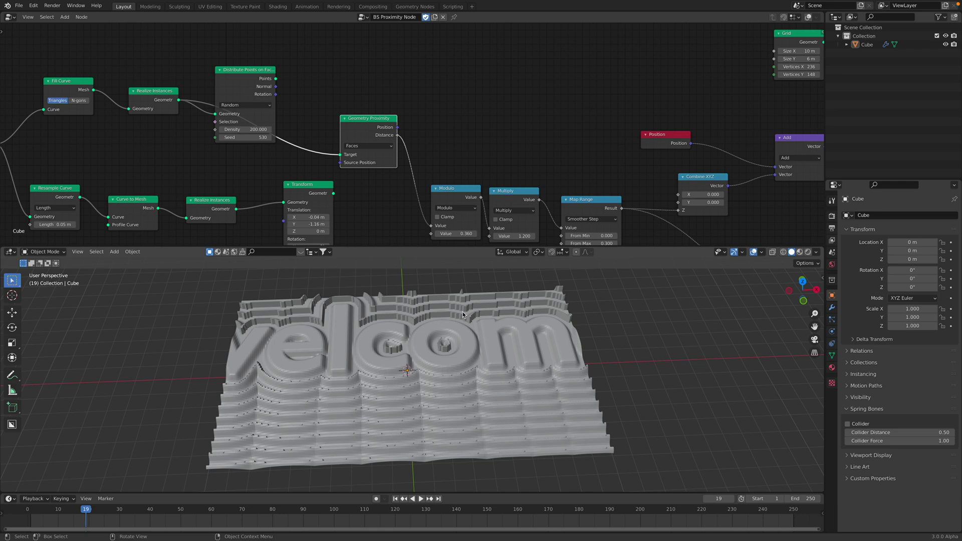
# Step: Nudge the Geometry Proximity node and set the String to Curves size to 2.68 m
pyautogui.scroll(2, 349, 174)
pyautogui.moveTo(349, 131); pyautogui.dragTo(346, 129)
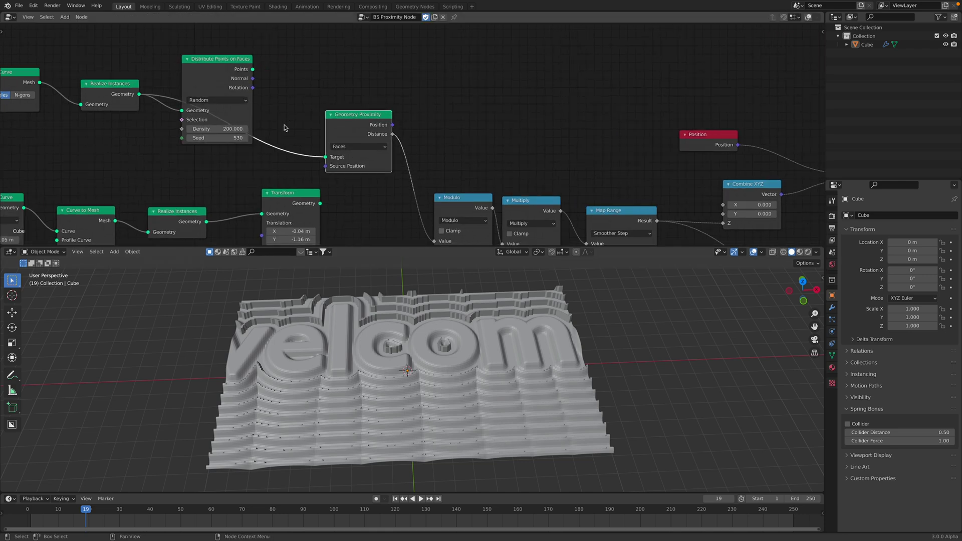
pyautogui.scroll(-1, 281, 127)
pyautogui.moveTo(46, 134); pyautogui.dragTo(252, 114, button='middle')
pyautogui.moveTo(133, 184)
pyautogui.keyDown('shift'); pyautogui.mouseDown()
pyautogui.moveTo(145, 183)
pyautogui.moveTo(116, 184)
pyautogui.mouseUp(); pyautogui.keyUp('shift')
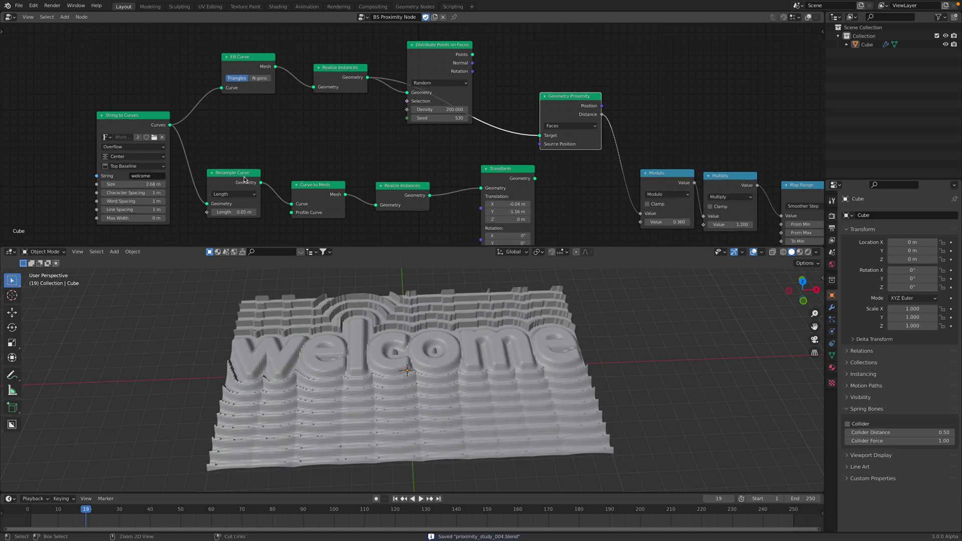
# Step: Move the Resample Curve and Curve to Mesh nodes of the lower text branch up into a tidier chain
pyautogui.moveTo(243, 177); pyautogui.dragTo(238, 145)
pyautogui.click(310, 185)
pyautogui.press('h')
pyautogui.moveTo(309, 185); pyautogui.dragTo(298, 168)
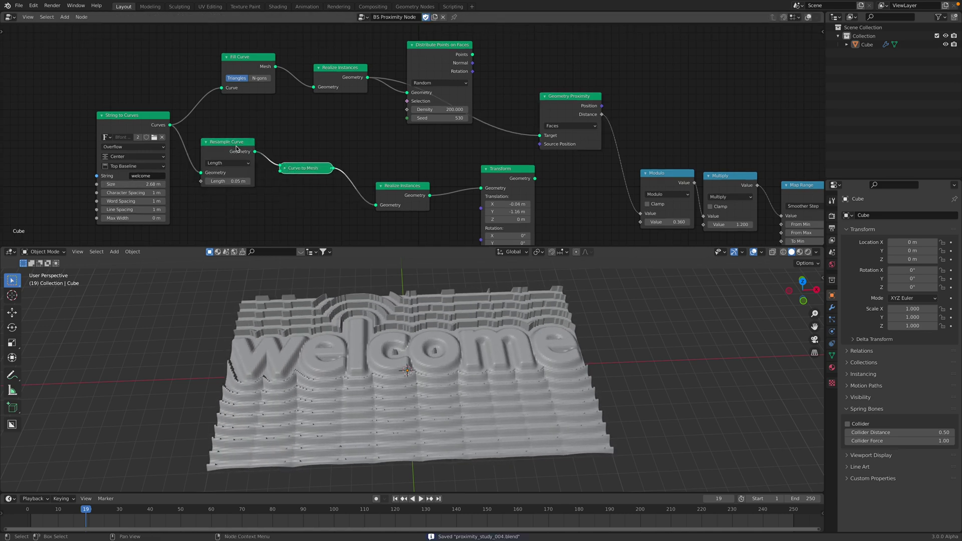
pyautogui.click(284, 169)
# Step: Bring the Mesh Circle node below the text branch, connect it to Geometry Proximity's Target, and set its radius to 2.04 m
pyautogui.moveTo(318, 196); pyautogui.dragTo(281, 125, button='middle')
pyautogui.scroll(-1, 417, 150)
pyautogui.moveTo(418, 150); pyautogui.dragTo(416, 144, button='middle')
pyautogui.moveTo(423, 192); pyautogui.dragTo(373, 187)
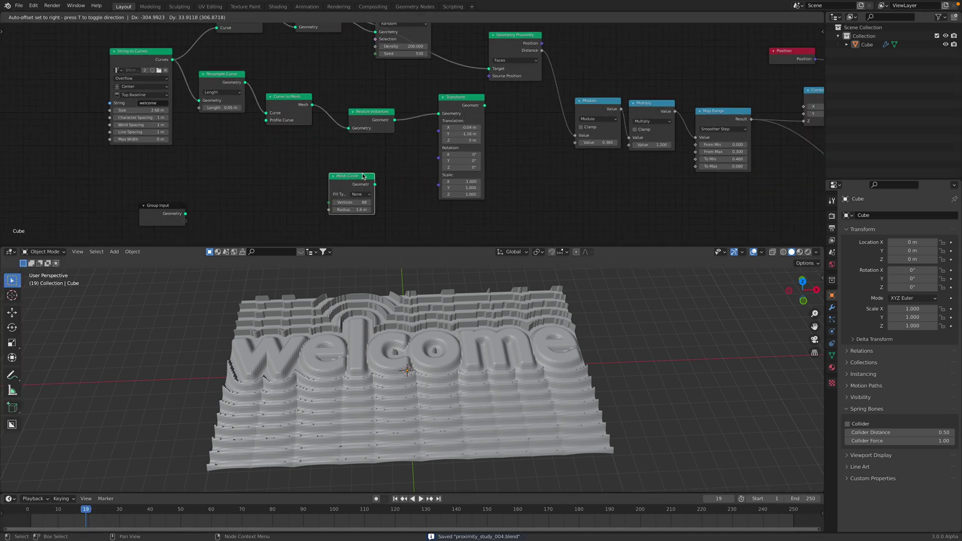
pyautogui.moveTo(492, 72); pyautogui.dragTo(490, 69)
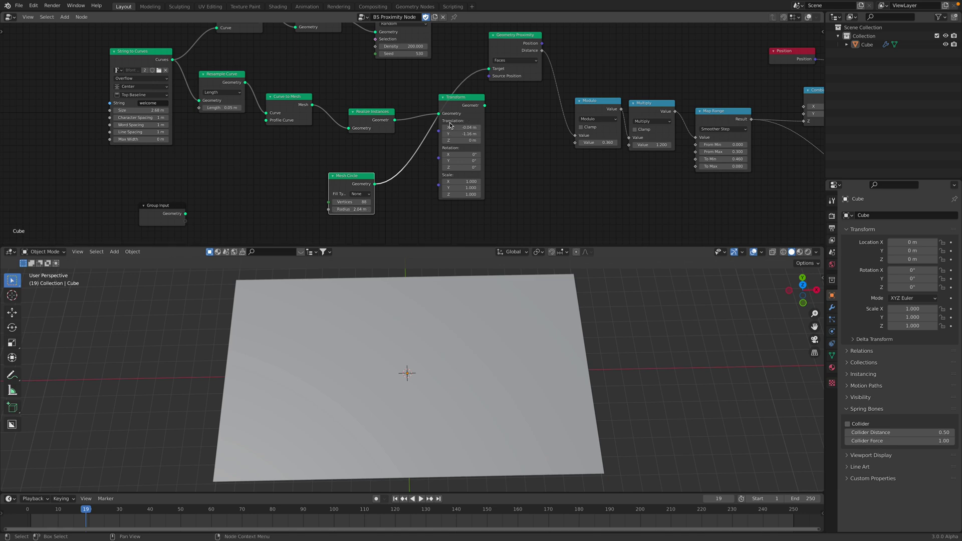
# Step: Insert a copy of the Transform node after Mesh Circle and set its X, Y and Z translation to 0 m
pyautogui.moveTo(461, 106); pyautogui.dragTo(474, 144)
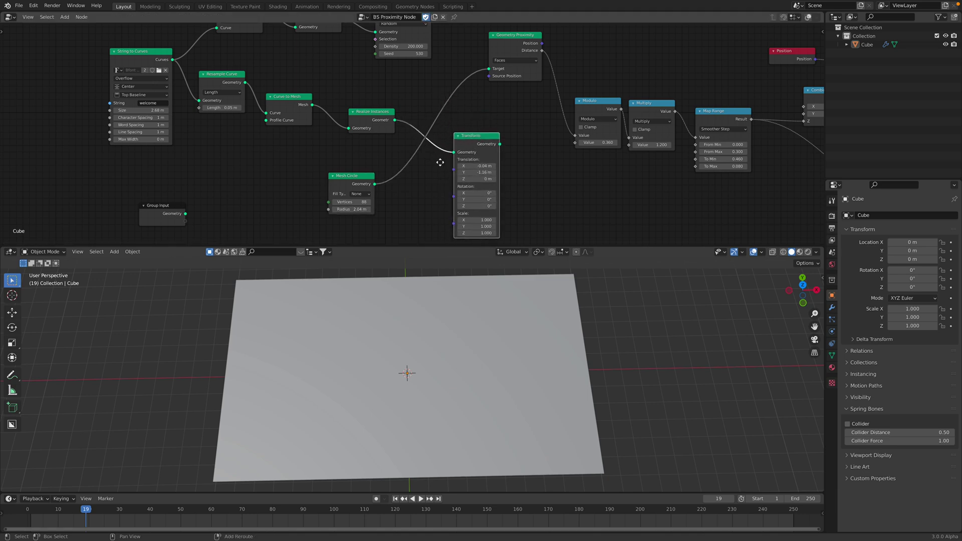
pyautogui.hotkey('shift', 'd')
pyautogui.click(387, 183)
pyautogui.moveTo(395, 179); pyautogui.dragTo(394, 147, button='middle')
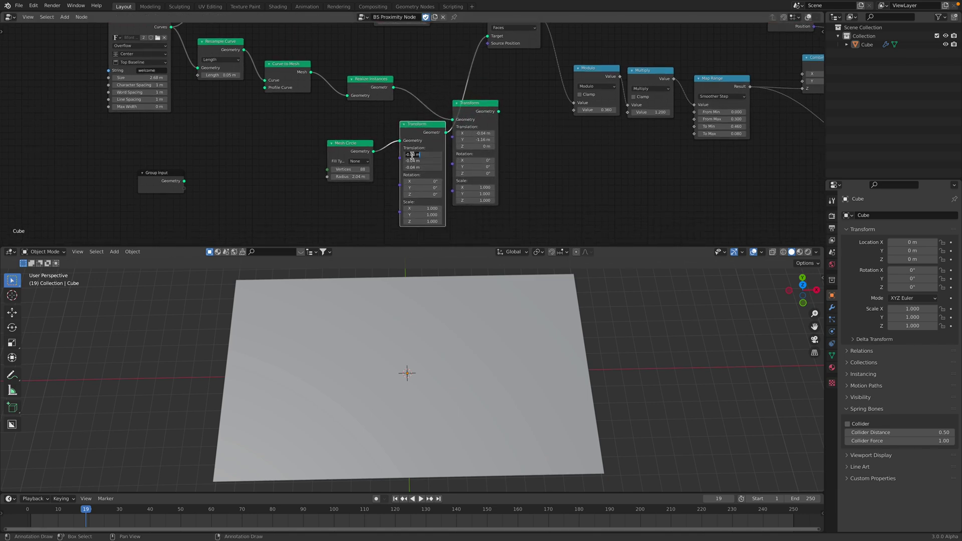
pyautogui.moveTo(439, 92); pyautogui.dragTo(434, 128, button='middle')
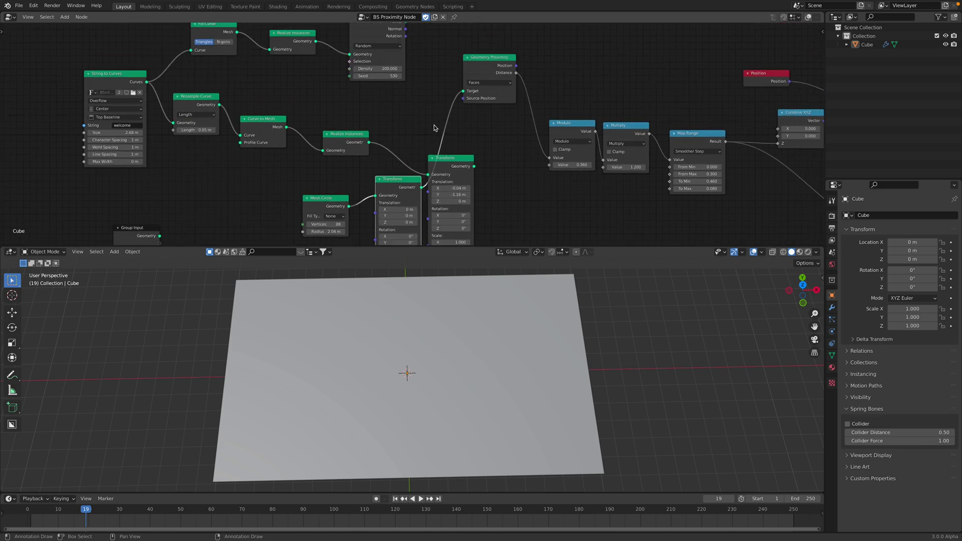
# Step: Set Geometry Proximity to Edges, and give the Mesh Circle 3 vertices and a 2.4 m radius
pyautogui.click(476, 87)
pyautogui.click(482, 99)
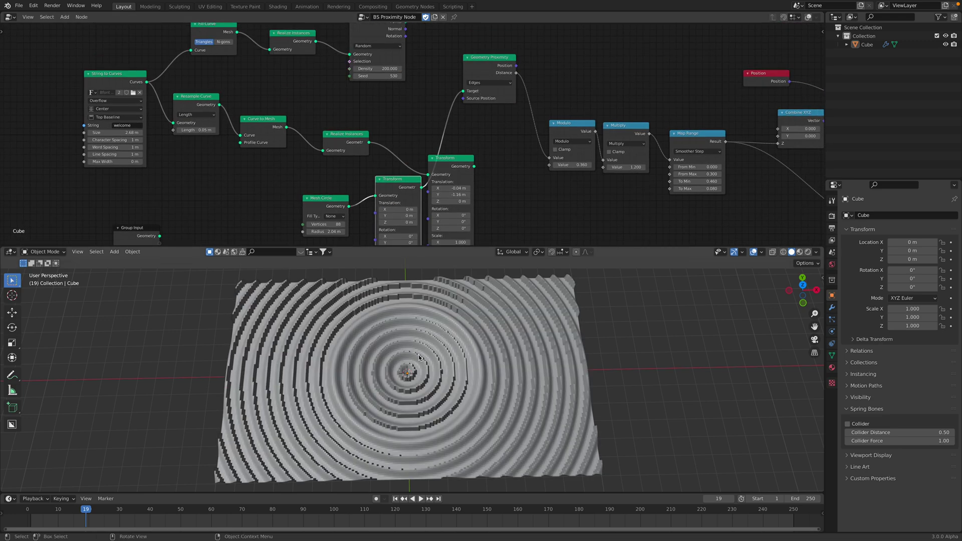
pyautogui.moveTo(348, 208)
pyautogui.mouseDown(button='middle')
pyautogui.moveTo(375, 139)
pyautogui.moveTo(338, 196)
pyautogui.mouseUp(button='middle')
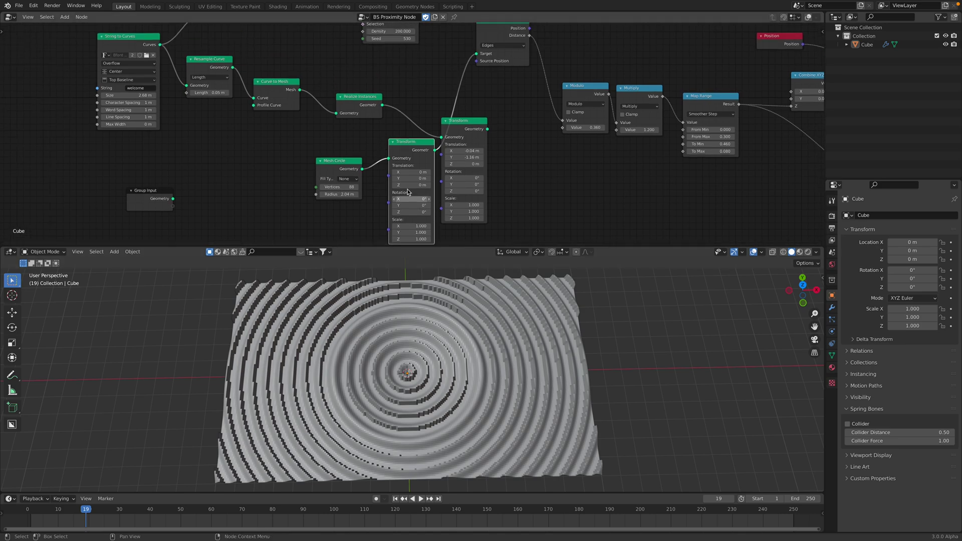
pyautogui.keyDown('shift'); pyautogui.scroll(-2, 349, 183); pyautogui.keyUp('shift')
pyautogui.moveTo(349, 183); pyautogui.dragTo(323, 176)
pyautogui.moveTo(462, 366); pyautogui.dragTo(503, 360, button='middle')
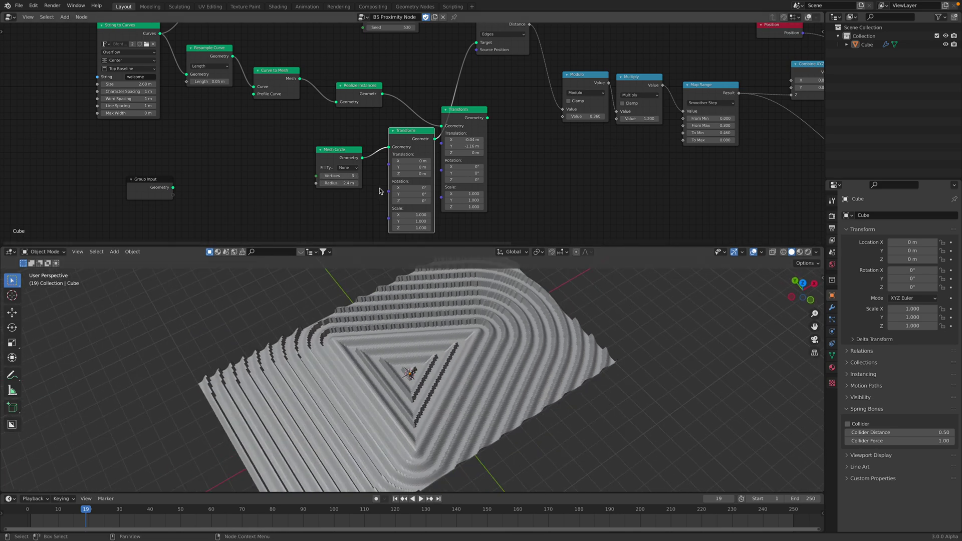
# Step: Raise the Mesh Circle's vertices to 5 and then 6, checking the relief from different angles
pyautogui.click(356, 175)
pyautogui.click(356, 176)
pyautogui.moveTo(449, 378); pyautogui.dragTo(382, 141, button='middle')
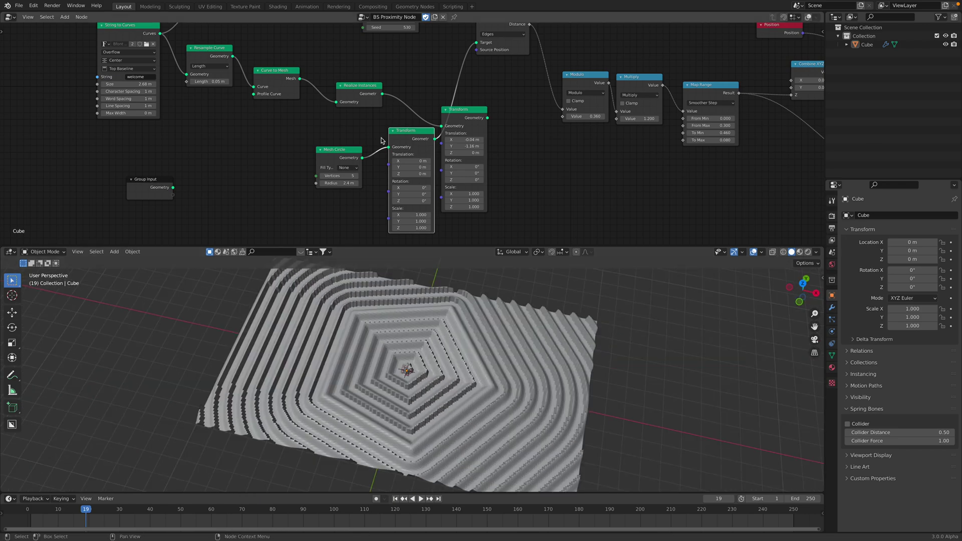
pyautogui.click(356, 175)
pyautogui.moveTo(441, 371); pyautogui.dragTo(405, 373, button='middle')
pyautogui.scroll(1, 403, 135)
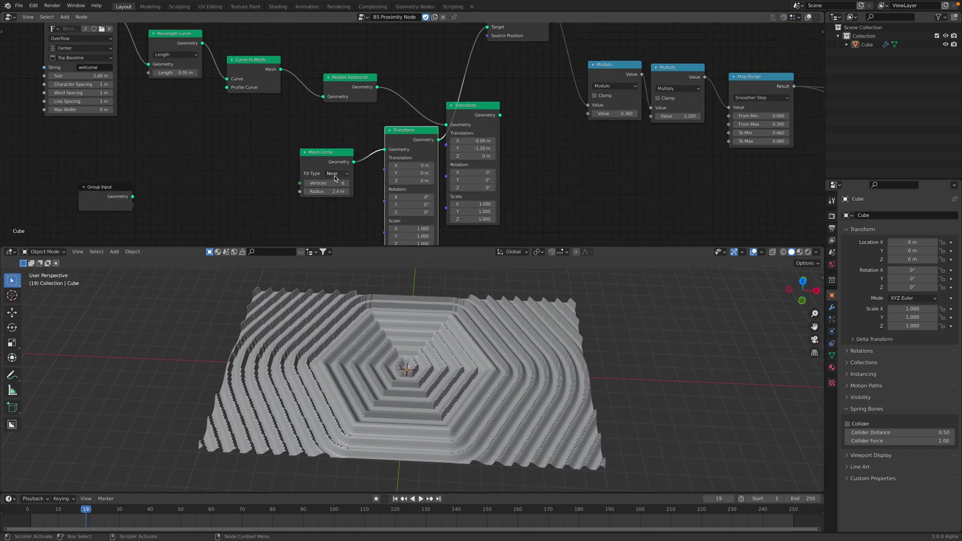
# Step: Move the Geometry Proximity node slightly lower and view the hexagonal relief from above
pyautogui.moveTo(571, 138); pyautogui.dragTo(487, 219, button='middle')
pyautogui.moveTo(441, 76); pyautogui.dragTo(444, 93)
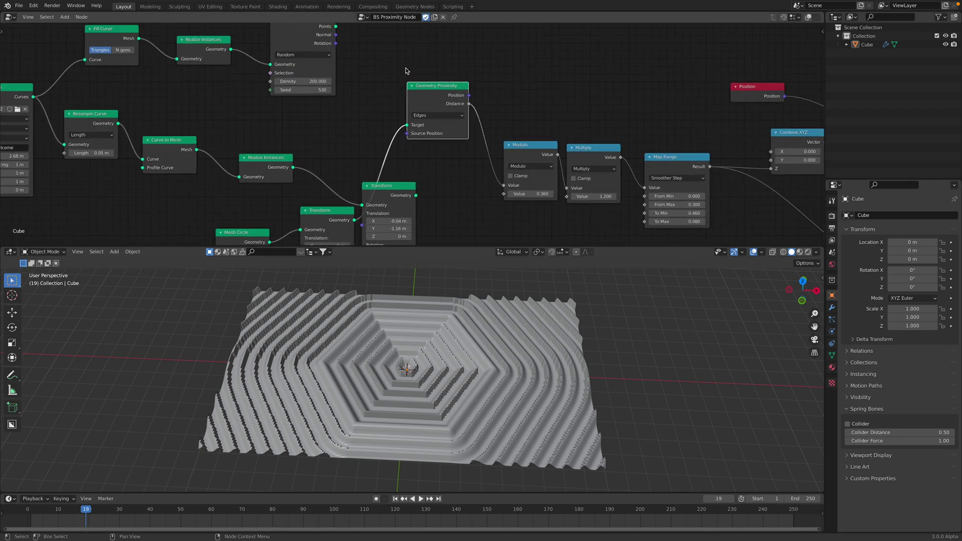
pyautogui.moveTo(437, 390); pyautogui.dragTo(443, 404, button='middle')
pyautogui.moveTo(364, 124); pyautogui.dragTo(383, 65, button='middle')
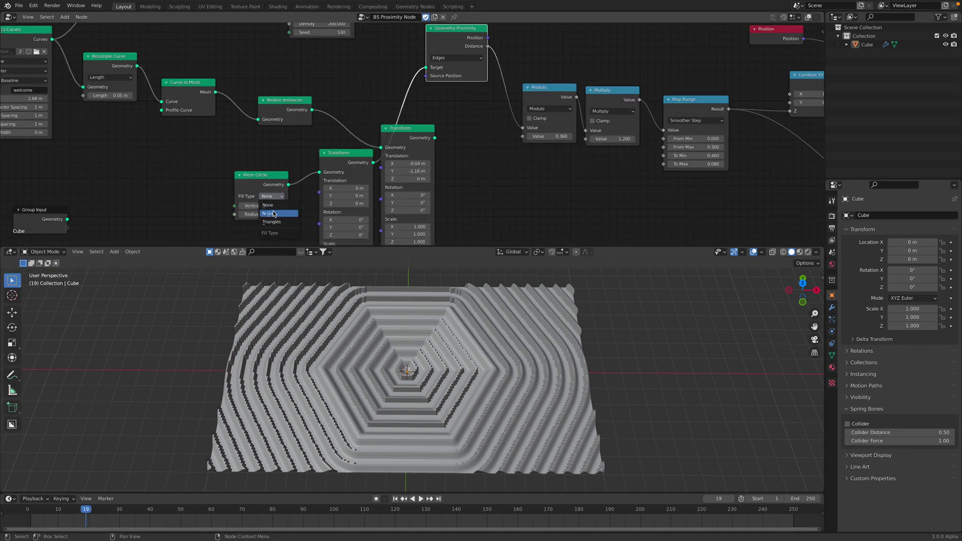
# Step: Set the Mesh Circle's fill type to N-Gon and Geometry Proximity's target to Faces, and view the relief at an angle
pyautogui.click(274, 214)
pyautogui.click(457, 58)
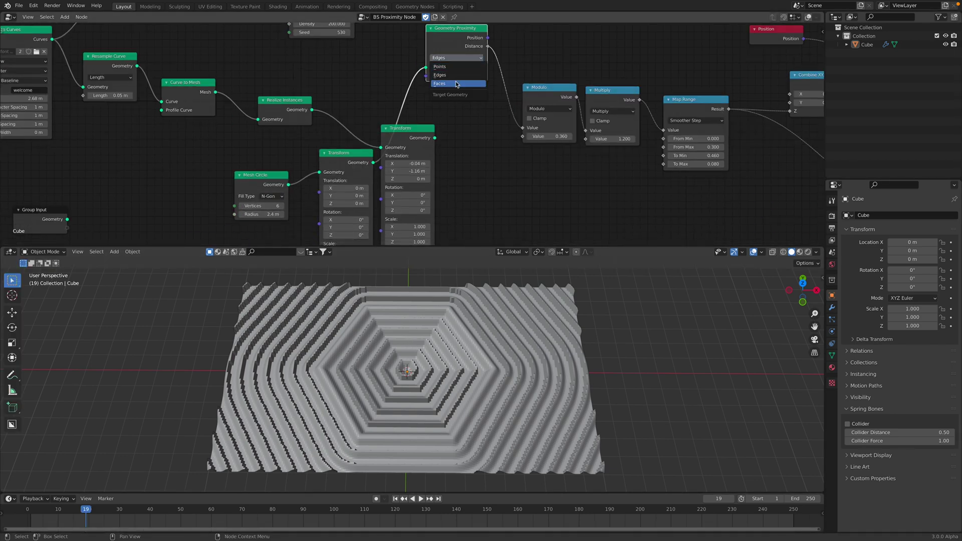
pyautogui.click(456, 84)
pyautogui.moveTo(449, 272); pyautogui.dragTo(451, 240, button='middle')
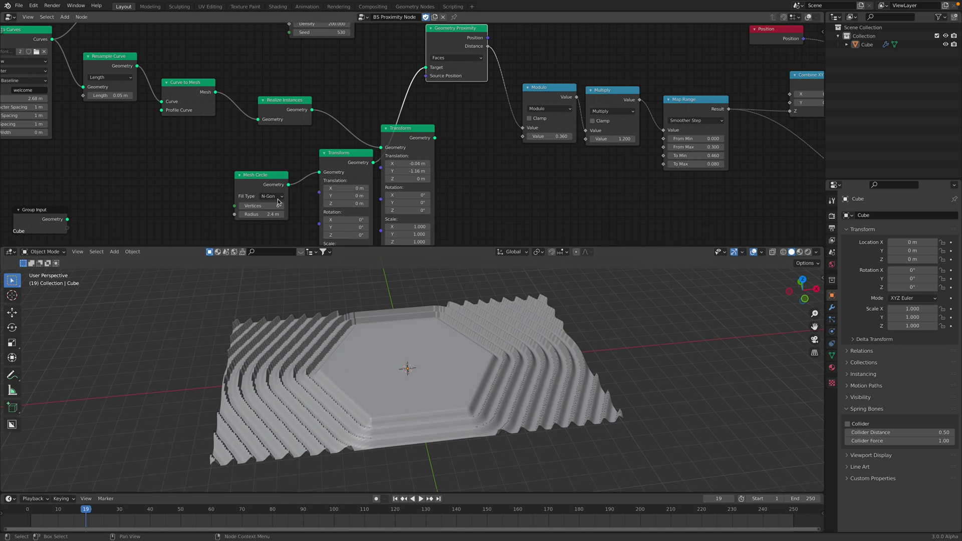
# Step: Reduce the Mesh Circle's radius to 1.82 m and switch Geometry Proximity back to Edges
pyautogui.moveTo(270, 214); pyautogui.dragTo(248, 214)
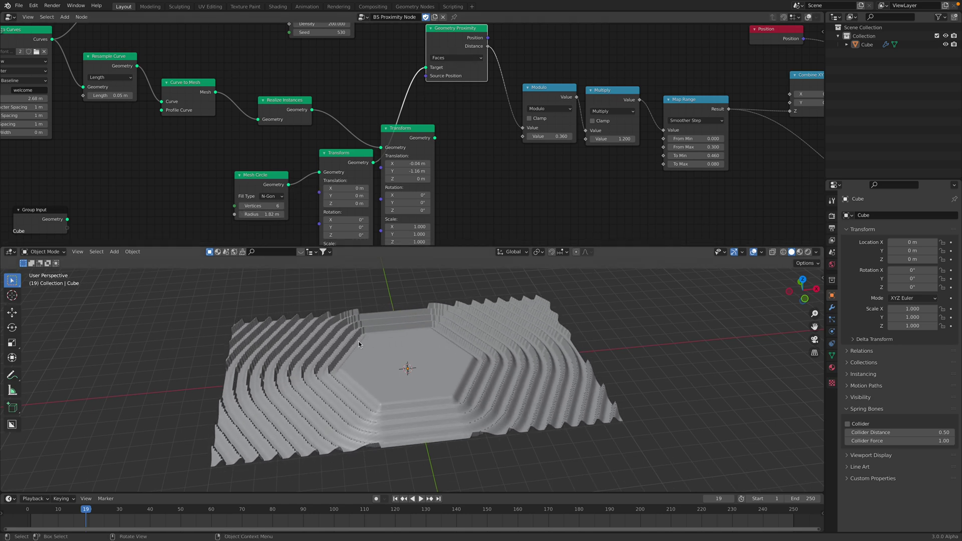
pyautogui.click(478, 59)
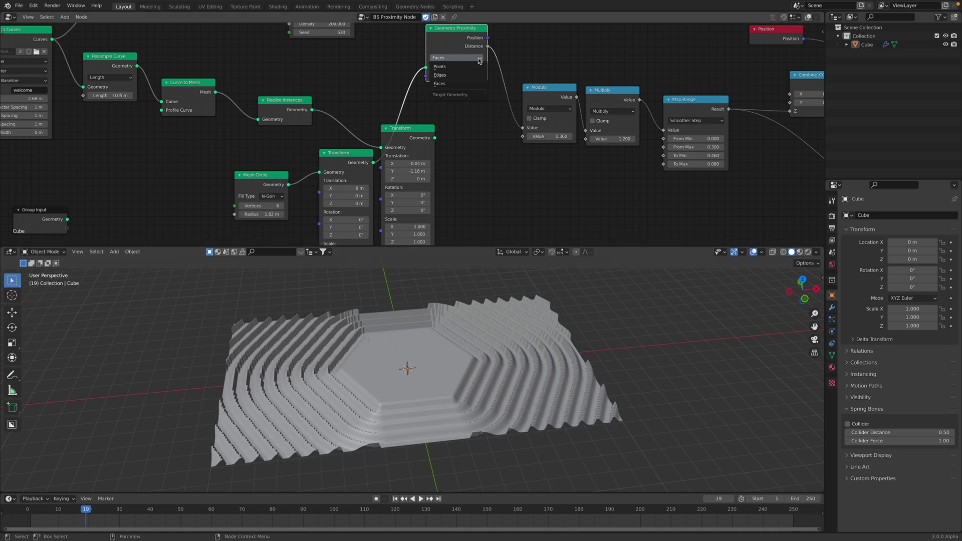
pyautogui.click(455, 76)
# Step: Set the Mesh Circle's vertices to 4 and space the Mesh Circle and the two Transform nodes apart
pyautogui.moveTo(261, 205); pyautogui.dragTo(233, 190)
pyautogui.moveTo(356, 156); pyautogui.dragTo(314, 171)
pyautogui.moveTo(411, 133); pyautogui.dragTo(430, 121)
pyautogui.moveTo(125, 157); pyautogui.dragTo(202, 161, button='middle')
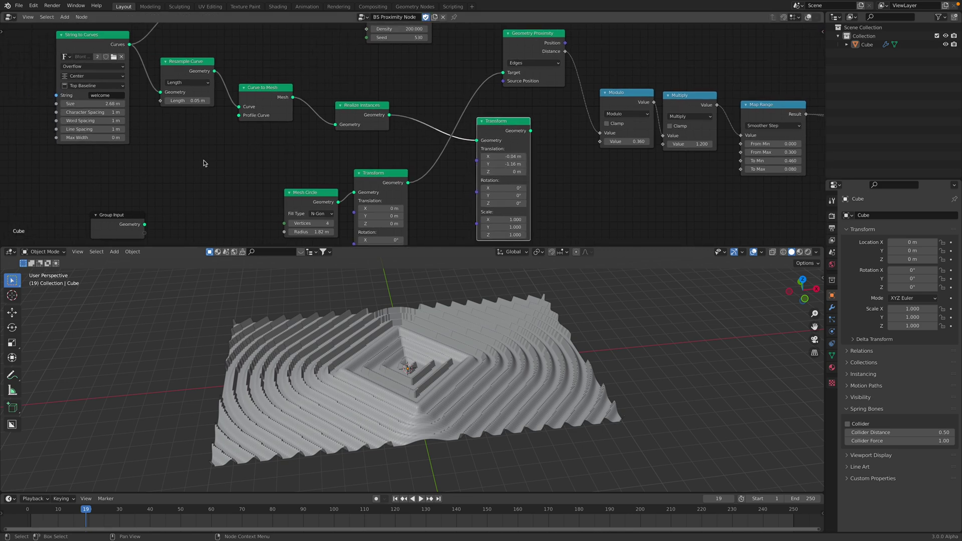
# Step: Add a Star node with inner radius 1.44 m and outer radius 2.58 m, and connect it to Geometry Proximity's Target
pyautogui.hotkey('shift', 'a')
pyautogui.write('s')
pyautogui.write('st')
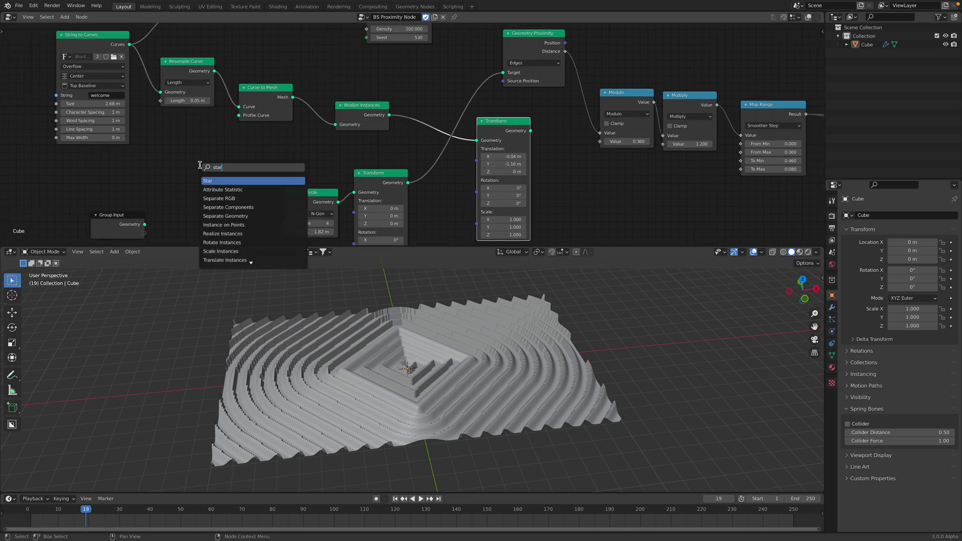
pyautogui.press('Return')
pyautogui.click(216, 177)
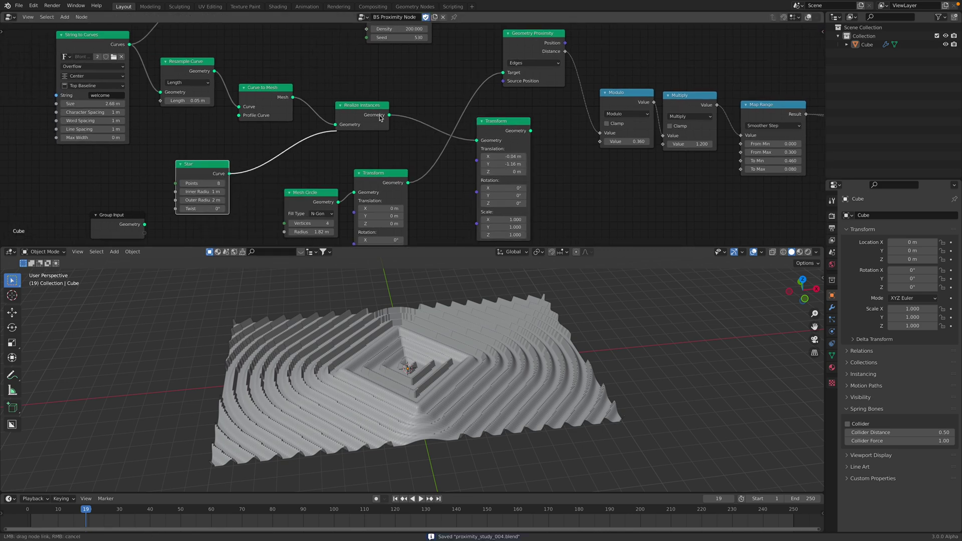
pyautogui.moveTo(502, 76); pyautogui.dragTo(503, 73)
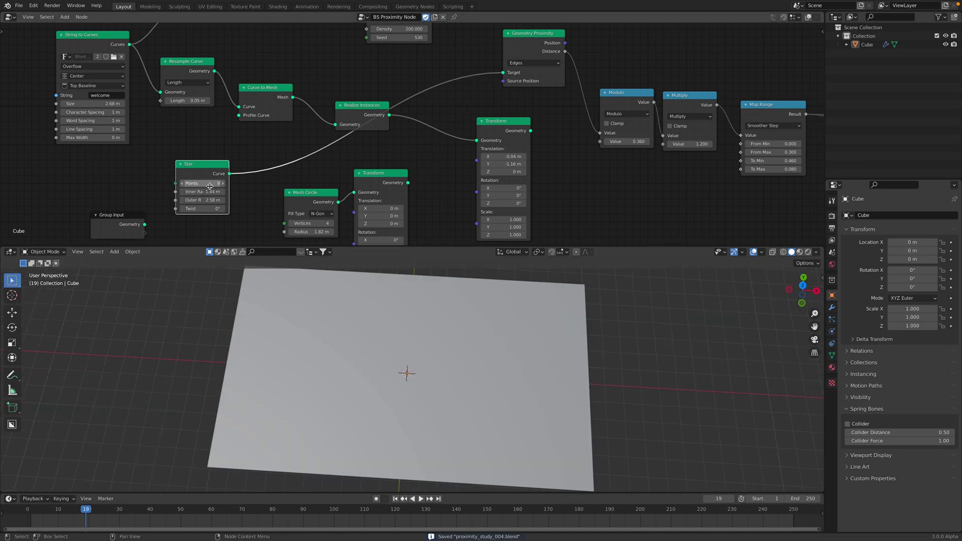
# Step: Duplicate the Mesh Circle's Transform node and insert the copy between Star and Geometry Proximity
pyautogui.click(503, 128)
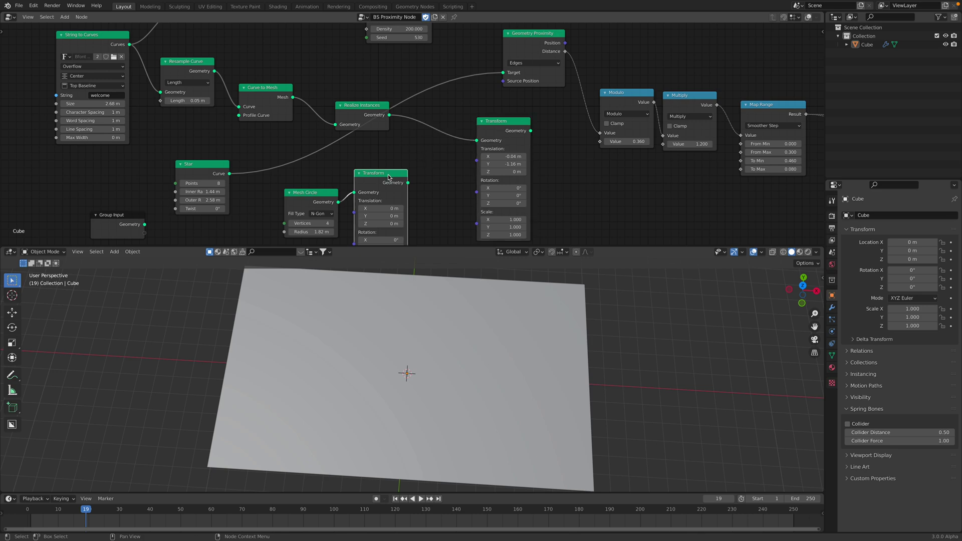
pyautogui.hotkey('shift', 'd')
pyautogui.click(280, 144)
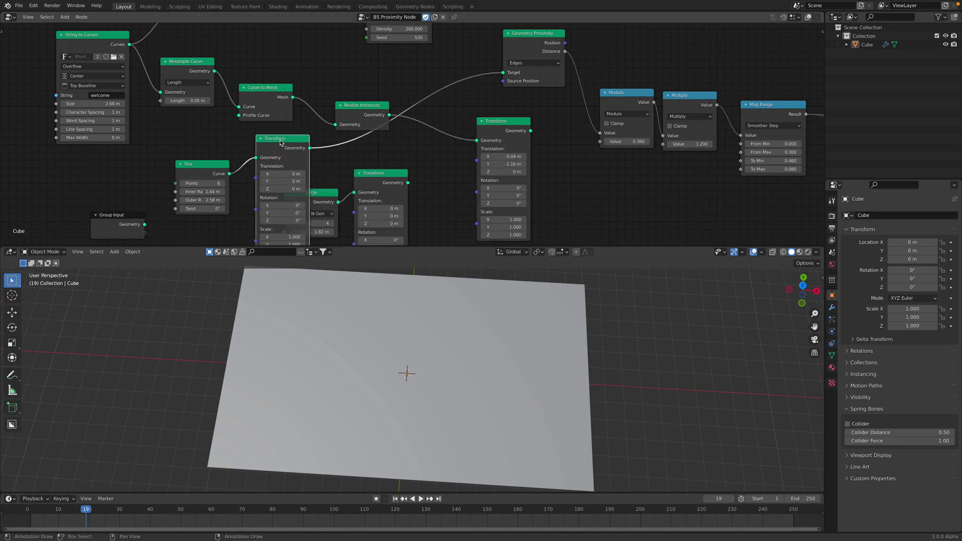
pyautogui.moveTo(198, 164); pyautogui.dragTo(187, 165)
pyautogui.moveTo(108, 174); pyautogui.dragTo(172, 164, button='middle')
pyautogui.hotkey('shift', 'a')
pyautogui.write('sstar')
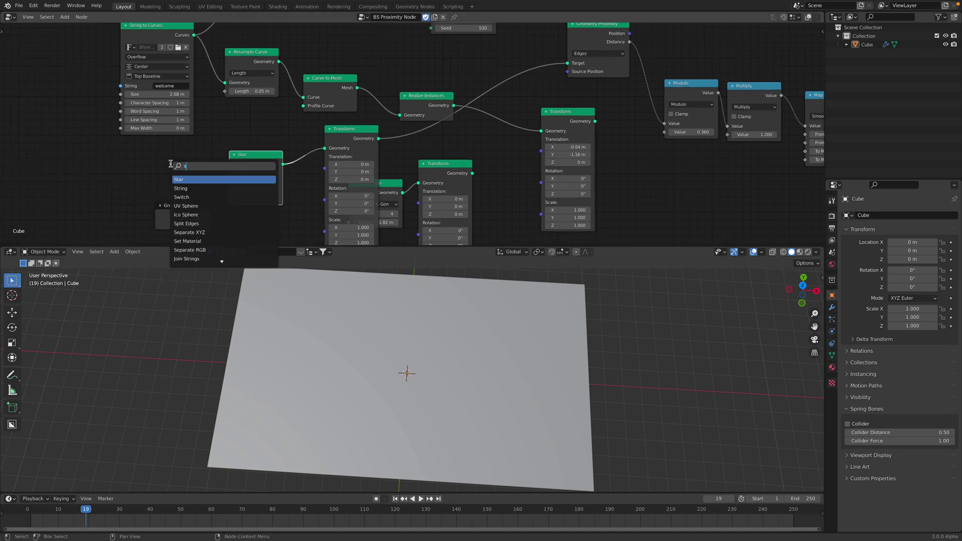
pyautogui.press('Escape')
# Step: Move the Star node away from its Transform and insert a Curve to Mesh node between them
pyautogui.moveTo(243, 156); pyautogui.dragTo(138, 145)
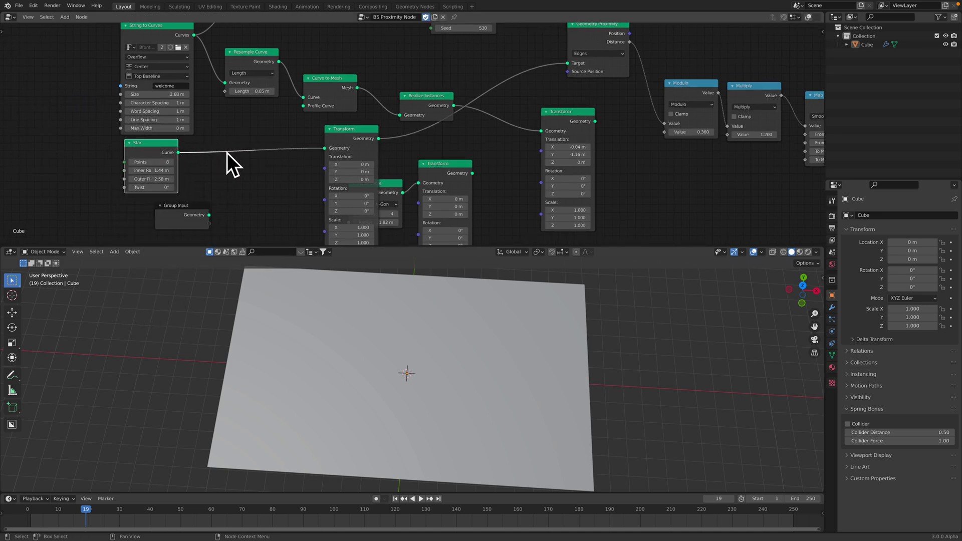
pyautogui.hotkey('shift', 'a')
pyautogui.click(226, 156)
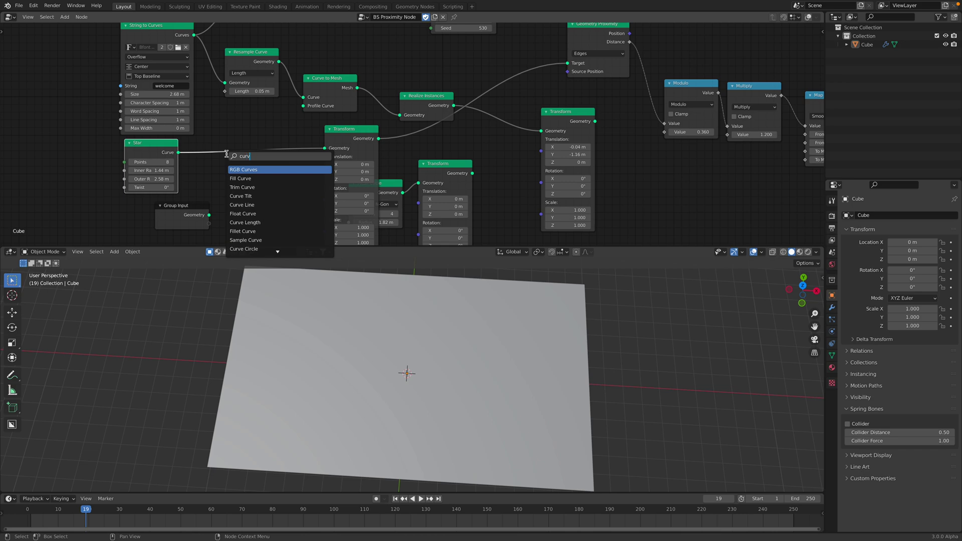
pyautogui.press('Return')
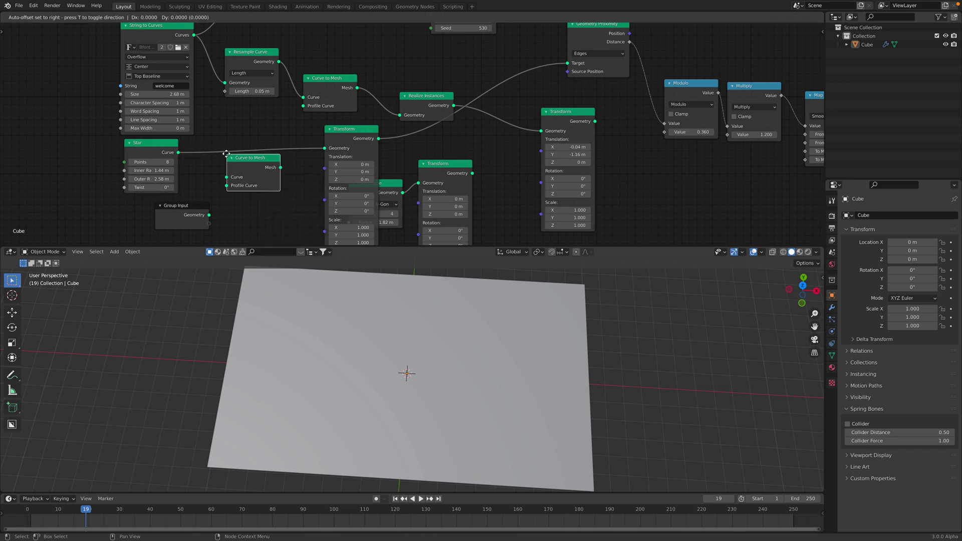
pyautogui.click(210, 153)
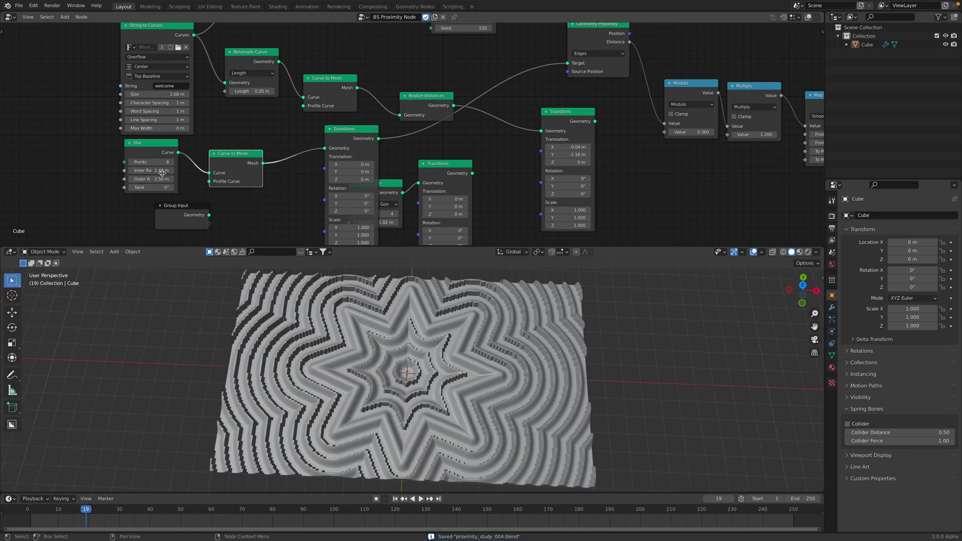
# Step: Set the Star's points to 24, inner radius to 1.62 m and outer radius to 2.28 m, and save the file
pyautogui.moveTo(151, 162); pyautogui.dragTo(205, 162)
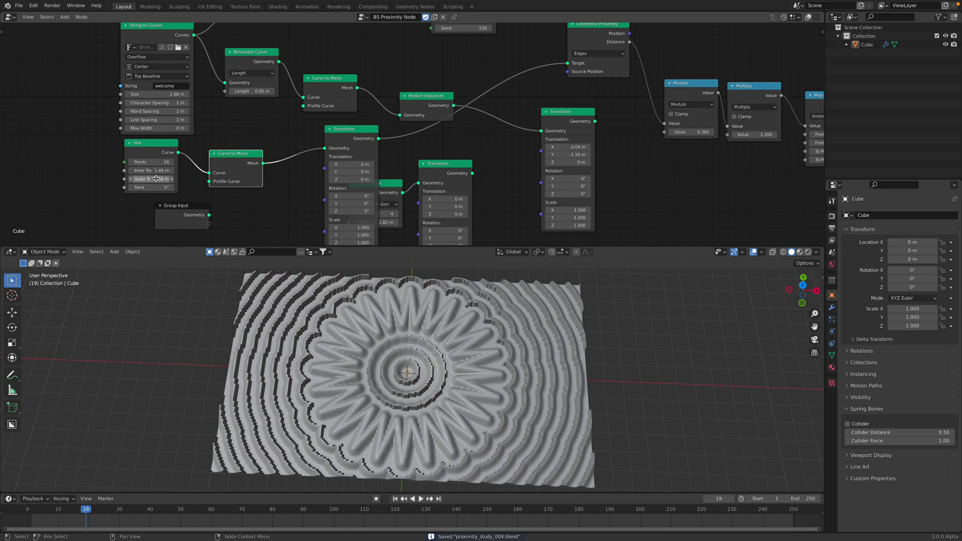
pyautogui.moveTo(156, 179)
pyautogui.mouseDown()
pyautogui.moveTo(170, 178)
pyautogui.moveTo(147, 170)
pyautogui.mouseUp()
pyautogui.moveTo(496, 361)
pyautogui.mouseDown(button='middle')
pyautogui.moveTo(511, 341)
pyautogui.moveTo(511, 371)
pyautogui.mouseUp(button='middle')
pyautogui.hotkey('ctrl', 's')
# Step: Move the Geometry Proximity node higher and farther from the Modulo node, and check the star relief at an angle
pyautogui.scroll(-3, 491, 153)
pyautogui.moveTo(616, 135); pyautogui.dragTo(373, 210, button='middle')
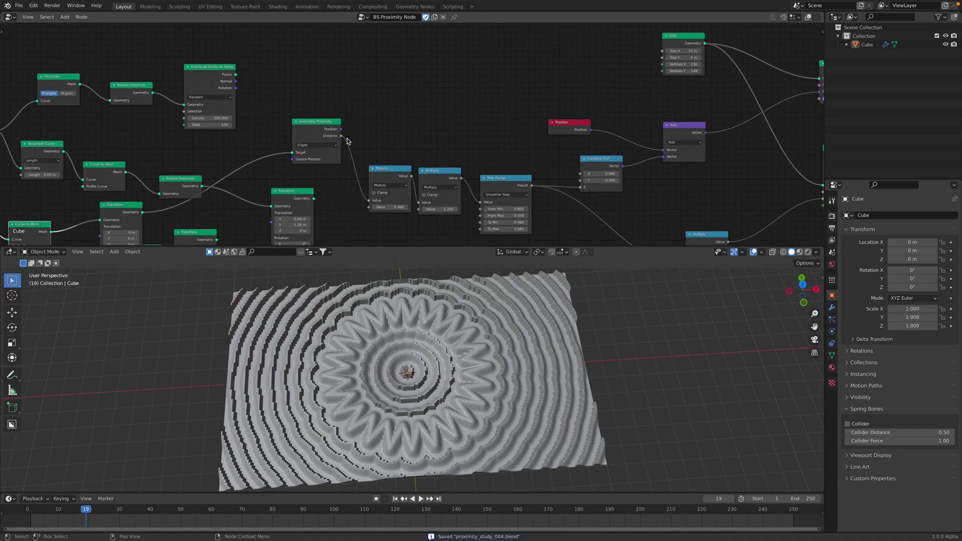
pyautogui.moveTo(324, 133); pyautogui.dragTo(311, 132)
pyautogui.scroll(4, 299, 128)
pyautogui.moveTo(253, 119); pyautogui.dragTo(245, 104)
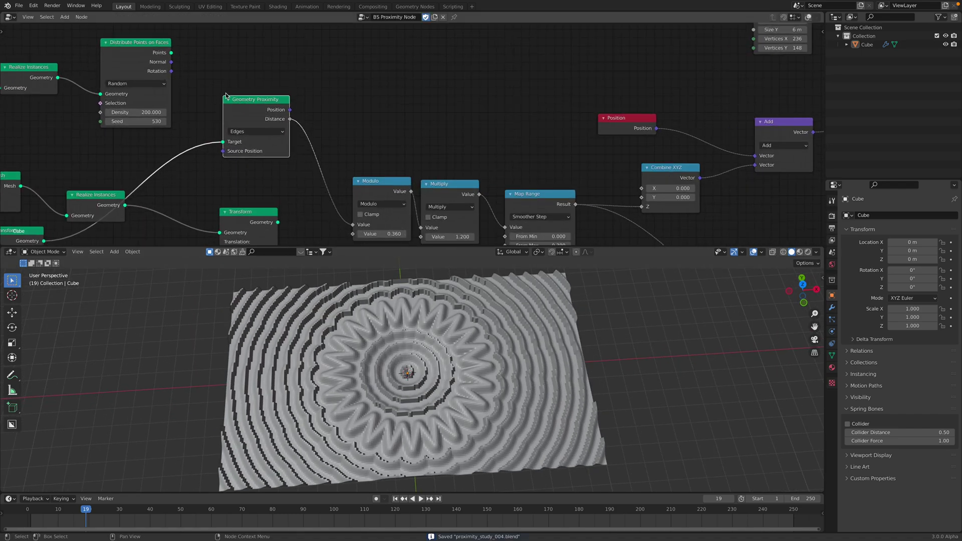
pyautogui.scroll(1, 283, 122)
pyautogui.moveTo(431, 353); pyautogui.dragTo(443, 340, button='middle')
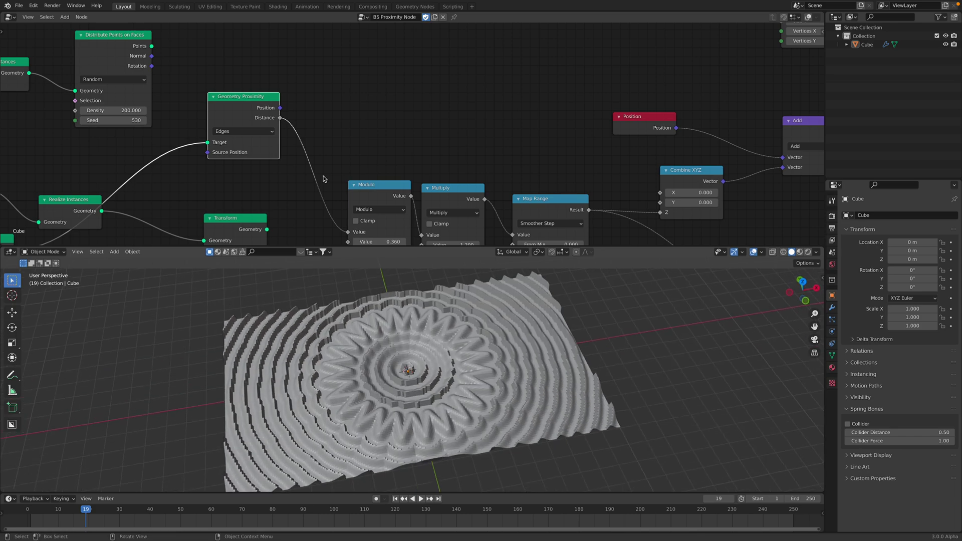
# Step: Set the translation of the Star's Transform node to X -0.06 m and Z 0.44 m
pyautogui.scroll(-3, 320, 176)
pyautogui.moveTo(175, 186); pyautogui.dragTo(345, 99, button='middle')
pyautogui.moveTo(243, 163)
pyautogui.mouseDown()
pyautogui.moveTo(228, 163)
pyautogui.moveTo(280, 179)
pyautogui.moveTo(253, 177)
pyautogui.mouseUp()
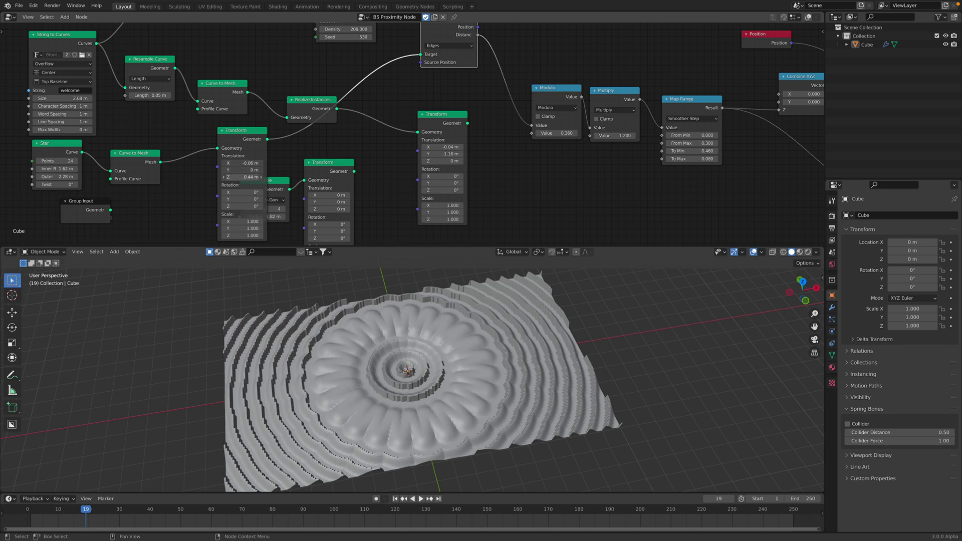
# Step: Reset the translation of the Star's Transform node to 0 m and its X scale to 1, and save the file
pyautogui.write('0')
pyautogui.press('Return')
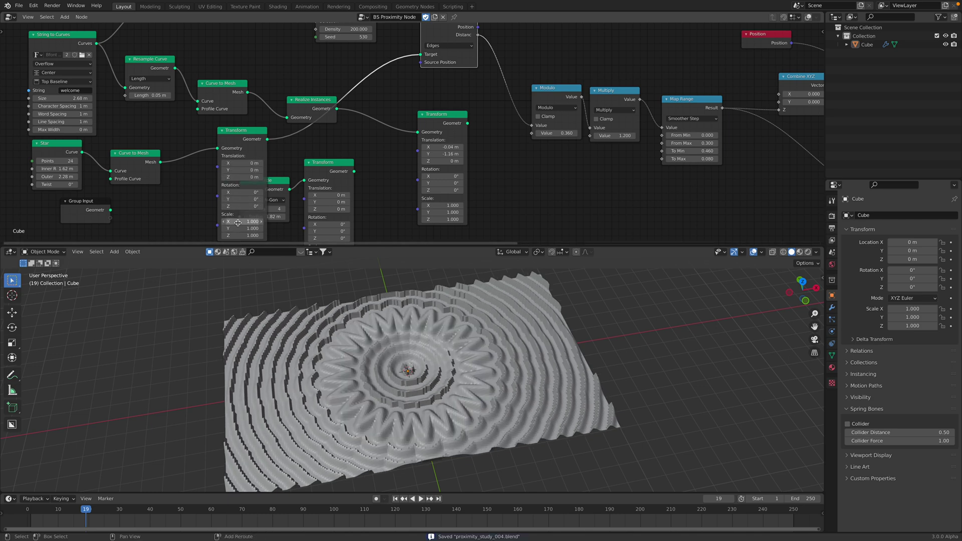
pyautogui.moveTo(246, 221); pyautogui.dragTo(255, 221)
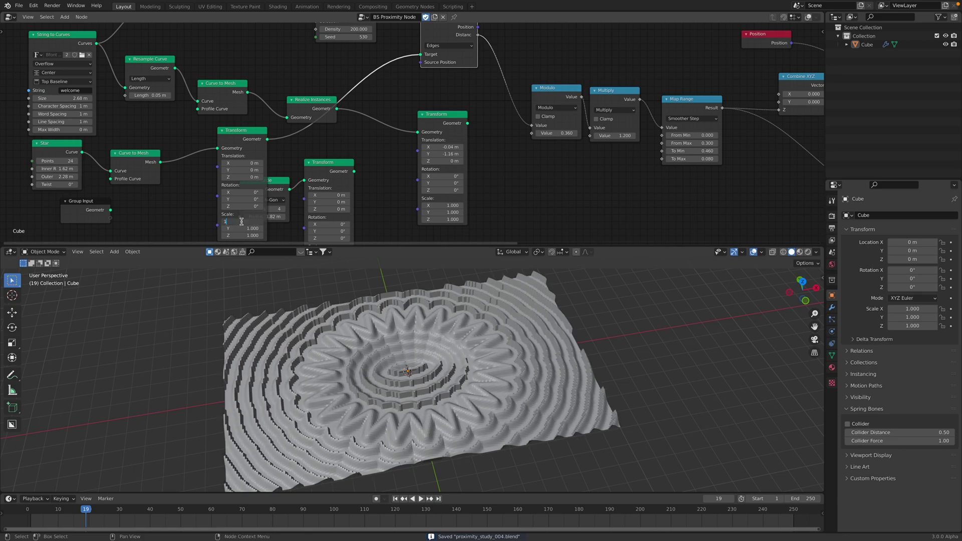
pyautogui.hotkey('ctrl', 's')
pyautogui.click(382, 140)
# Step: Shift the Geometry Proximity and Modulo nodes slightly away from the Multiply node
pyautogui.moveTo(373, 138); pyautogui.dragTo(270, 195, button='middle')
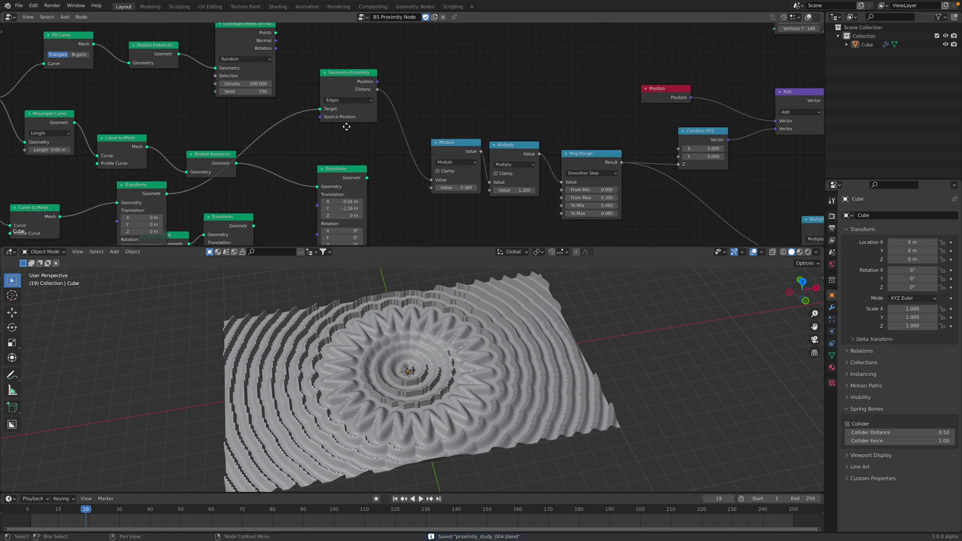
pyautogui.moveTo(345, 84); pyautogui.dragTo(339, 86)
pyautogui.moveTo(404, 379); pyautogui.dragTo(373, 395, button='middle')
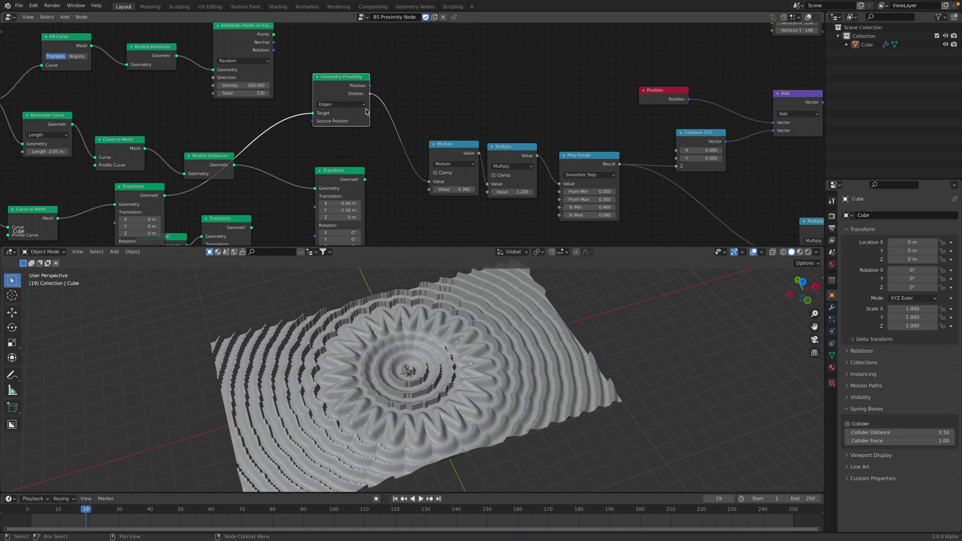
pyautogui.moveTo(356, 91); pyautogui.dragTo(352, 90)
pyautogui.moveTo(447, 144); pyautogui.dragTo(371, 131, button='middle')
pyautogui.moveTo(371, 135); pyautogui.dragTo(360, 127)
# Step: Set the Modulo value to 0.560, Multiply to 1.000 and the Map Range From Max to 0.460, and save the file
pyautogui.scroll(1, 370, 164)
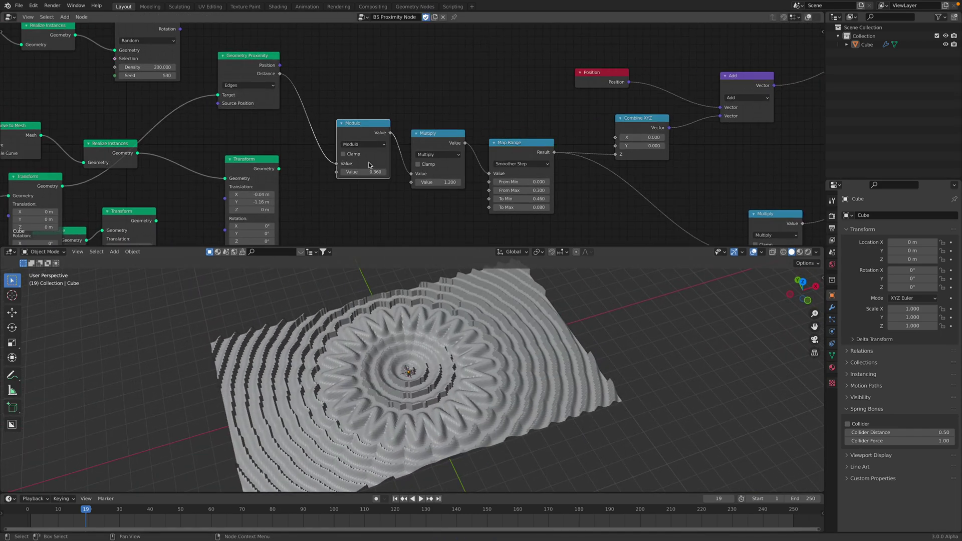
pyautogui.moveTo(363, 171); pyautogui.dragTo(418, 184)
pyautogui.moveTo(504, 180); pyautogui.dragTo(442, 167, button='middle')
pyautogui.scroll(1, 442, 167)
pyautogui.moveTo(463, 169)
pyautogui.mouseDown()
pyautogui.moveTo(476, 169)
pyautogui.moveTo(463, 170)
pyautogui.moveTo(471, 178)
pyautogui.mouseUp()
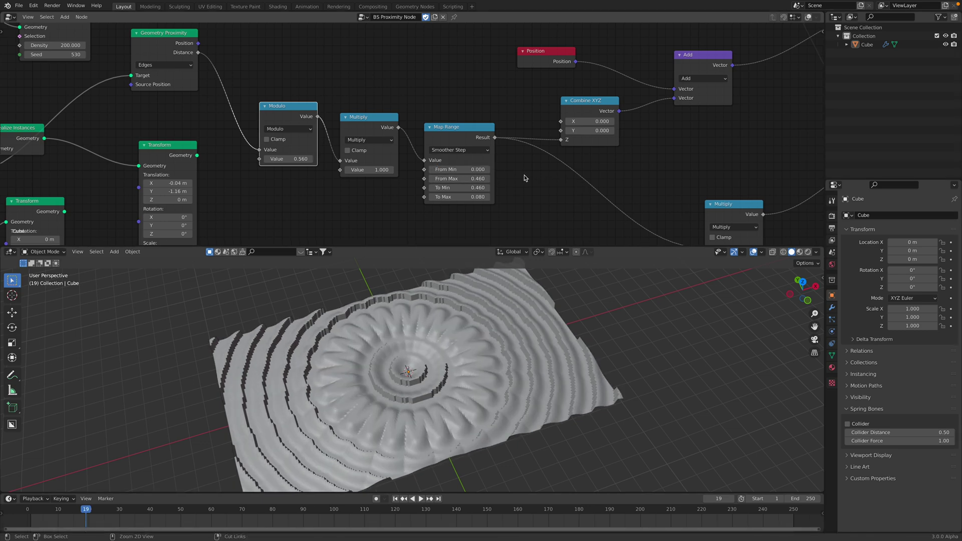
pyautogui.hotkey('ctrl', 's')
# Step: Rearrange the Position, Combine XYZ and Add nodes into a tidier group beside Map Range, and save the file
pyautogui.moveTo(525, 178); pyautogui.dragTo(370, 200, button='middle')
pyautogui.moveTo(428, 128); pyautogui.dragTo(427, 135)
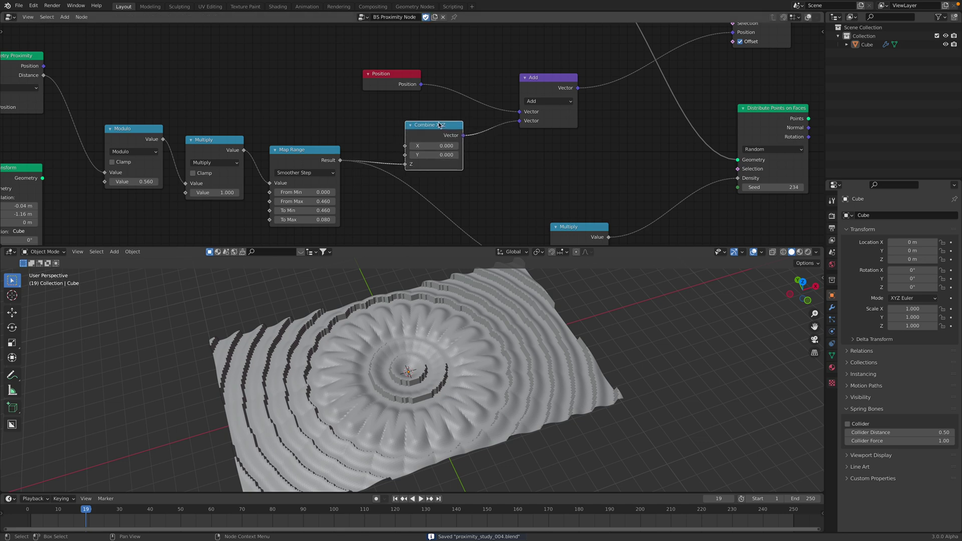
pyautogui.moveTo(410, 86); pyautogui.dragTo(447, 90)
pyautogui.moveTo(452, 135); pyautogui.dragTo(451, 123)
pyautogui.moveTo(545, 107); pyautogui.dragTo(519, 70)
pyautogui.click(540, 100)
pyautogui.press('Escape')
pyautogui.moveTo(449, 77); pyautogui.dragTo(457, 65)
pyautogui.moveTo(465, 361); pyautogui.dragTo(470, 265, button='middle')
pyautogui.hotkey('ctrl', 's')
# Step: Move the Grid, Set Position and grid Distribute Points on Faces nodes higher to tidy the output end of the tree
pyautogui.scroll(-1, 480, 173)
pyautogui.moveTo(484, 171); pyautogui.dragTo(343, 155, button='middle')
pyautogui.moveTo(482, 105); pyautogui.dragTo(349, 161, button='middle')
pyautogui.moveTo(456, 155); pyautogui.dragTo(441, 157)
pyautogui.scroll(-2, 431, 162)
pyautogui.moveTo(432, 162); pyautogui.dragTo(444, 186, button='middle')
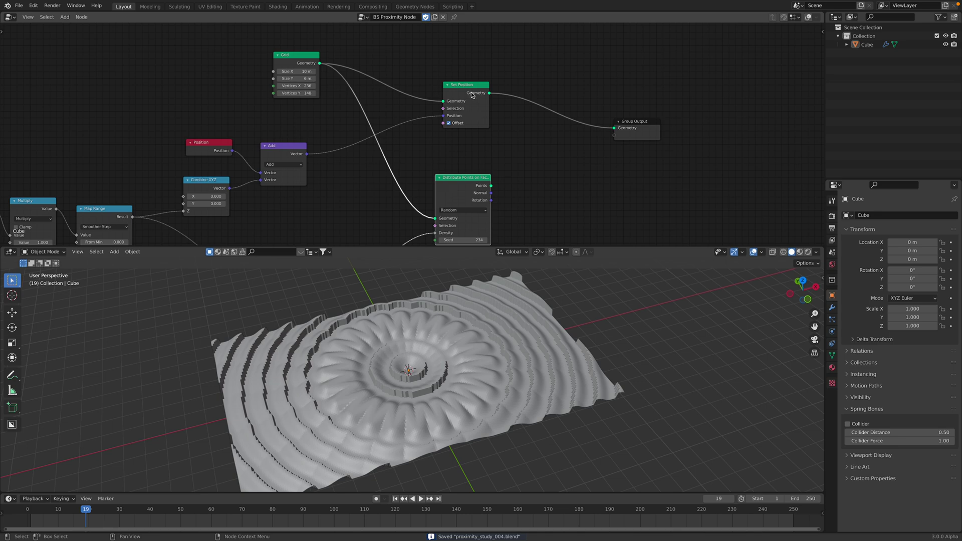
pyautogui.moveTo(471, 95); pyautogui.dragTo(471, 66)
pyautogui.moveTo(301, 66)
pyautogui.mouseDown()
pyautogui.moveTo(315, 62)
pyautogui.moveTo(301, 59)
pyautogui.mouseUp()
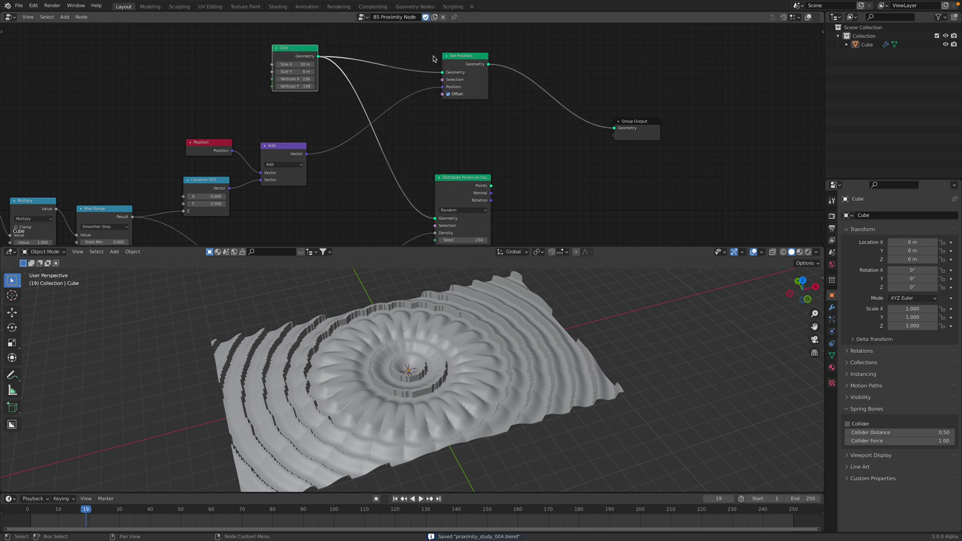
pyautogui.moveTo(461, 56); pyautogui.dragTo(453, 54)
pyautogui.moveTo(448, 220); pyautogui.dragTo(444, 193)
pyautogui.moveTo(468, 161); pyautogui.dragTo(453, 155, button='middle')
# Step: Connect the grid's Distribute Points on Faces points to the Group Output, view them from higher up, and save the file
pyautogui.moveTo(600, 123); pyautogui.dragTo(598, 122)
pyautogui.moveTo(561, 286); pyautogui.dragTo(427, 346, button='middle')
pyautogui.hotkey('ctrl', 's')
pyautogui.scroll(-3, 415, 234)
pyautogui.moveTo(414, 234); pyautogui.dragTo(431, 181, button='middle')
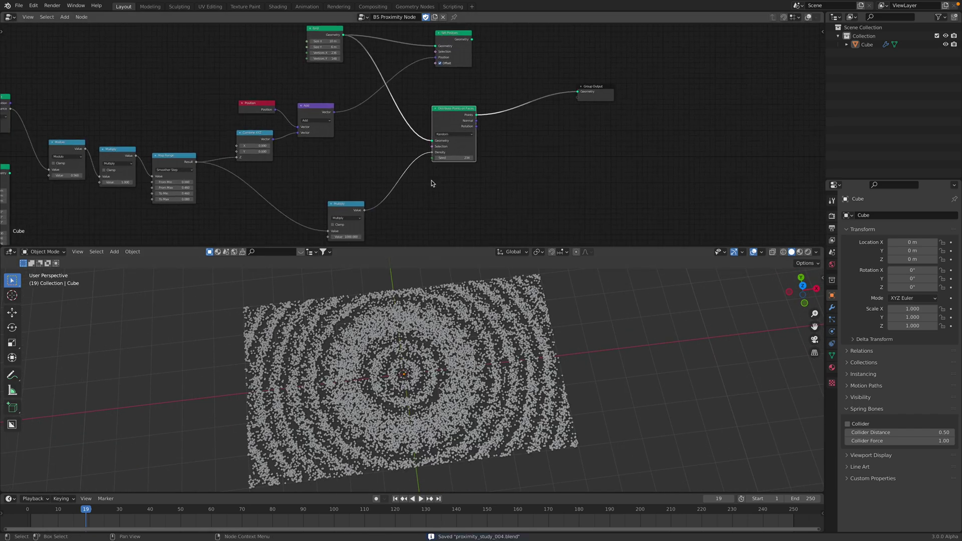
# Step: Turn off Set Position's Offset, preview its geometry through the Group Output, reconnect the distributed points, and save in top view
pyautogui.moveTo(472, 39); pyautogui.dragTo(513, 62)
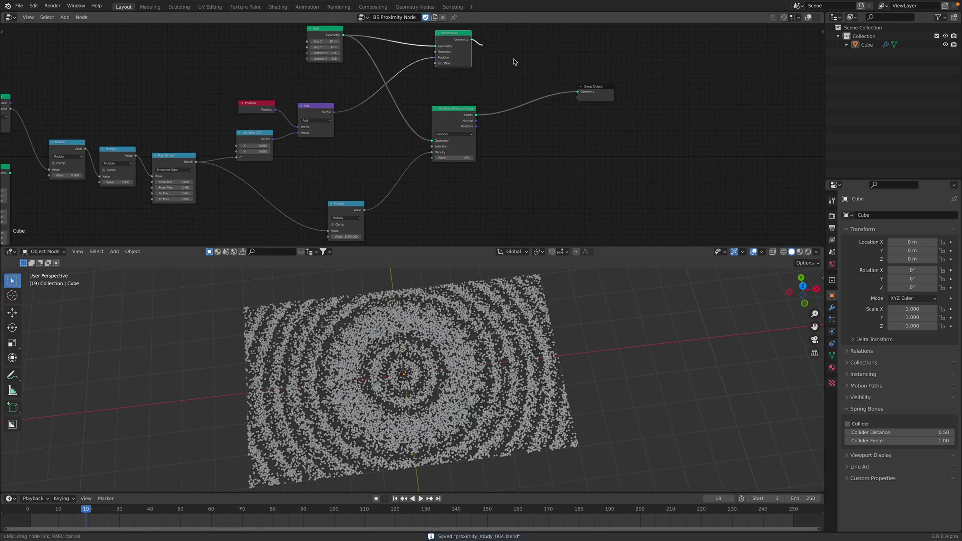
pyautogui.moveTo(577, 90); pyautogui.dragTo(577, 91)
pyautogui.moveTo(475, 115); pyautogui.dragTo(513, 106)
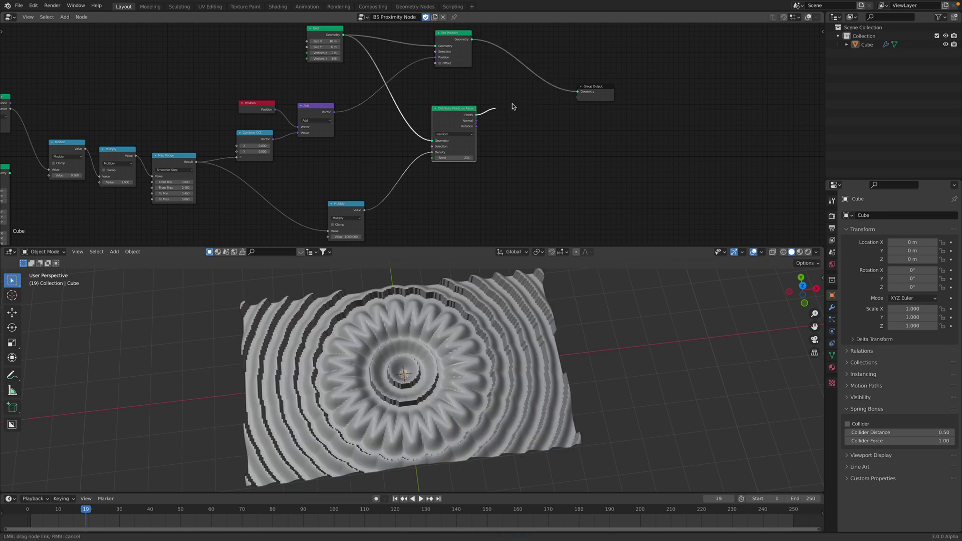
pyautogui.moveTo(579, 91); pyautogui.dragTo(578, 92)
pyautogui.press('KP_7')
pyautogui.hotkey('ctrl', 's')
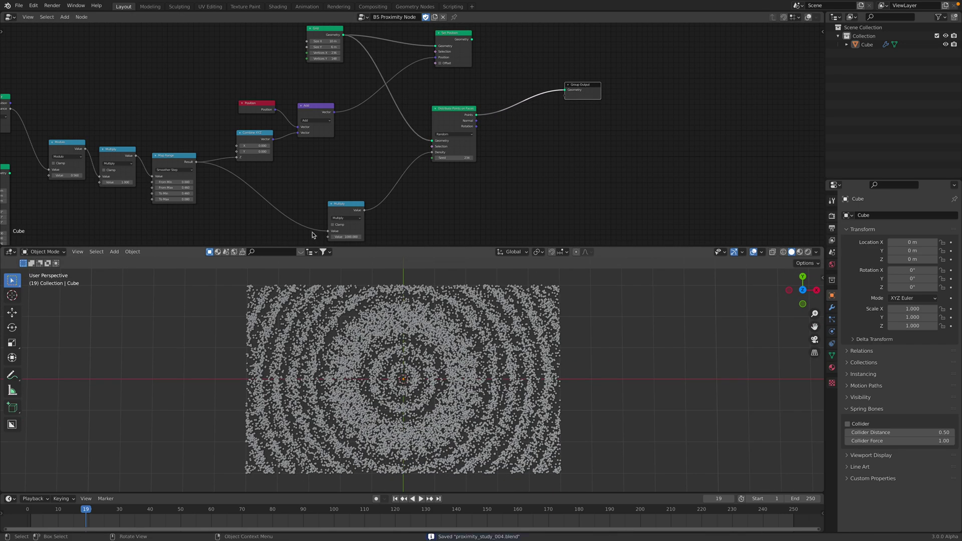
# Step: Move the String to Curves node slightly outward and set its text size to 2.72 m
pyautogui.moveTo(96, 184); pyautogui.dragTo(544, 175, button='middle')
pyautogui.scroll(3, 543, 176)
pyautogui.moveTo(220, 144); pyautogui.dragTo(315, 153, button='middle')
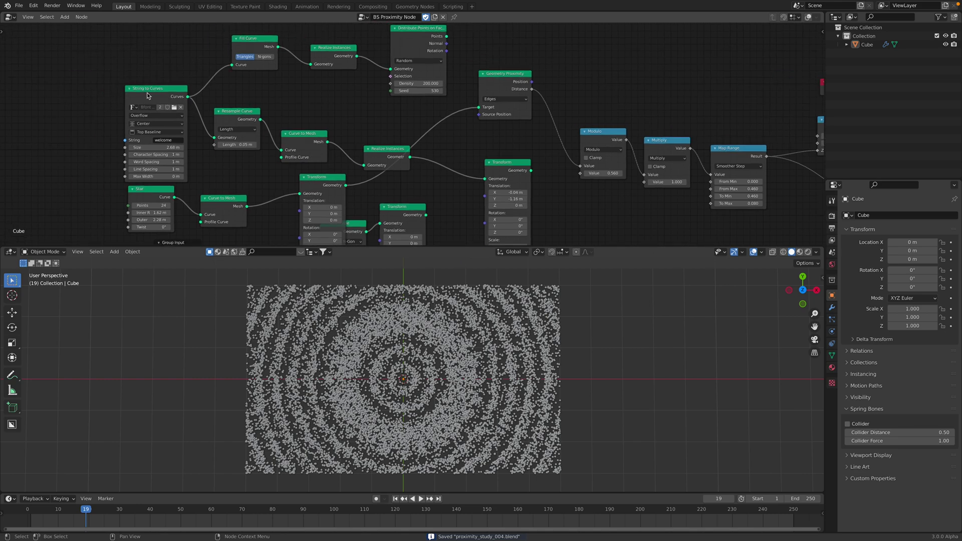
pyautogui.moveTo(148, 96); pyautogui.dragTo(142, 90)
pyautogui.click(292, 125)
pyautogui.moveTo(389, 141); pyautogui.dragTo(363, 124, button='middle')
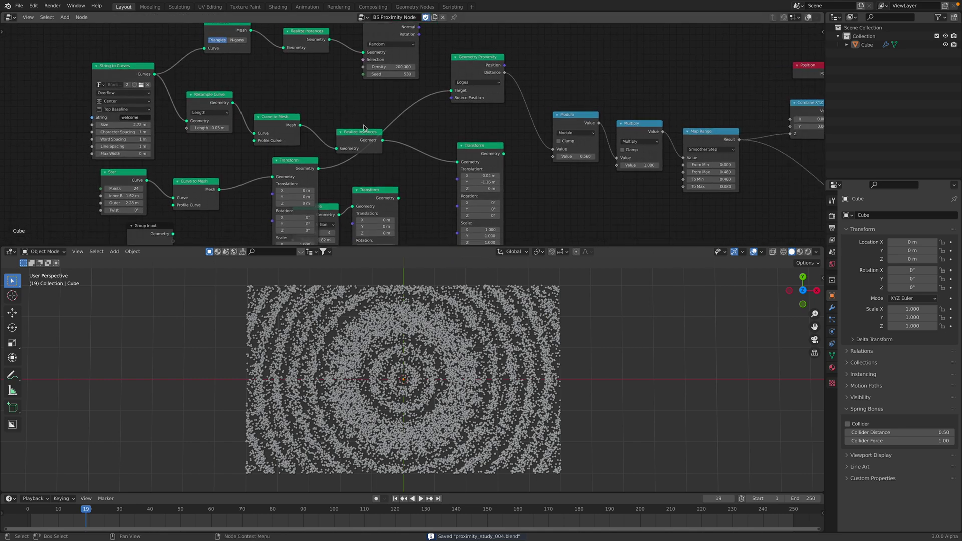
# Step: Move the Geometry Proximity node and give it a custom orange colour
pyautogui.moveTo(436, 153); pyautogui.dragTo(379, 154, button='middle')
pyautogui.moveTo(430, 70); pyautogui.dragTo(451, 69)
pyautogui.moveTo(451, 69); pyautogui.dragTo(447, 88, button='middle')
pyautogui.click(819, 30)
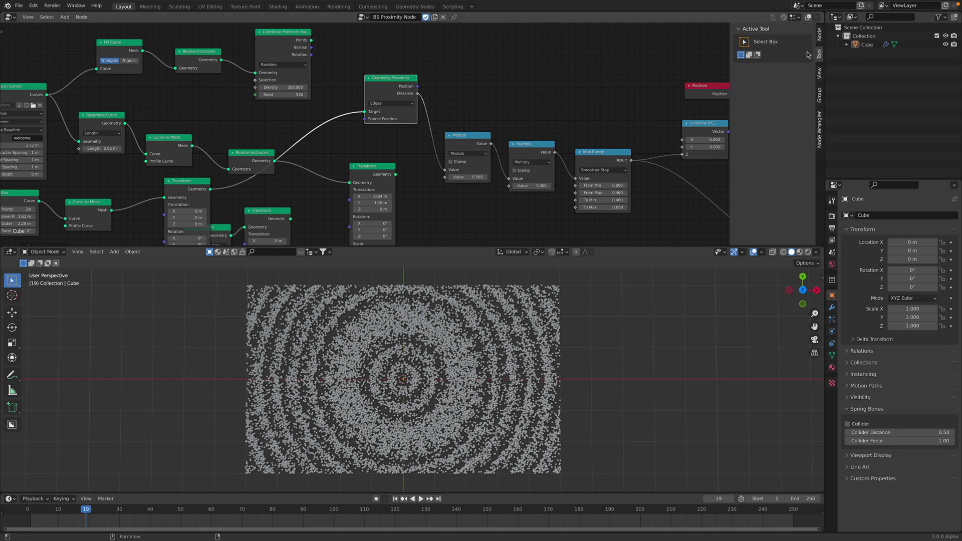
pyautogui.click(819, 36)
pyautogui.click(750, 81)
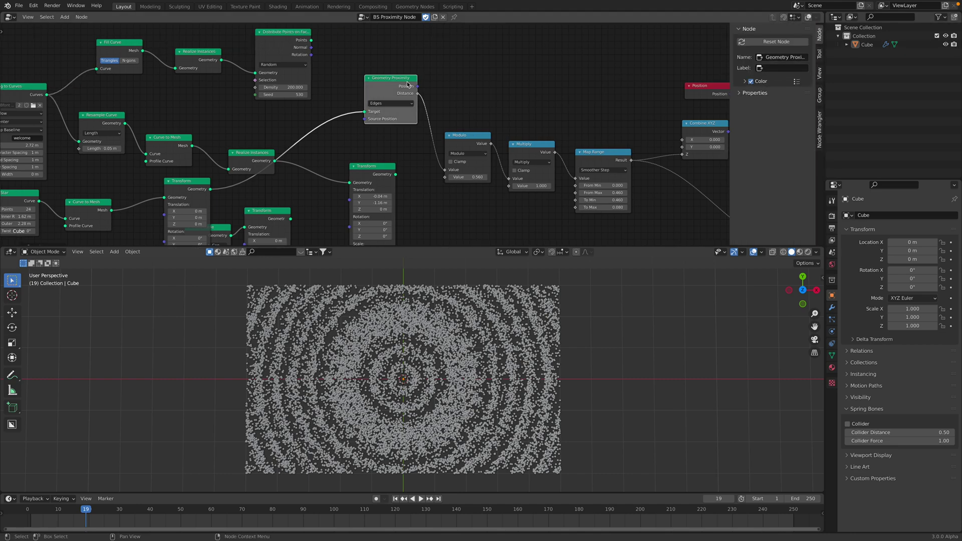
pyautogui.click(742, 82)
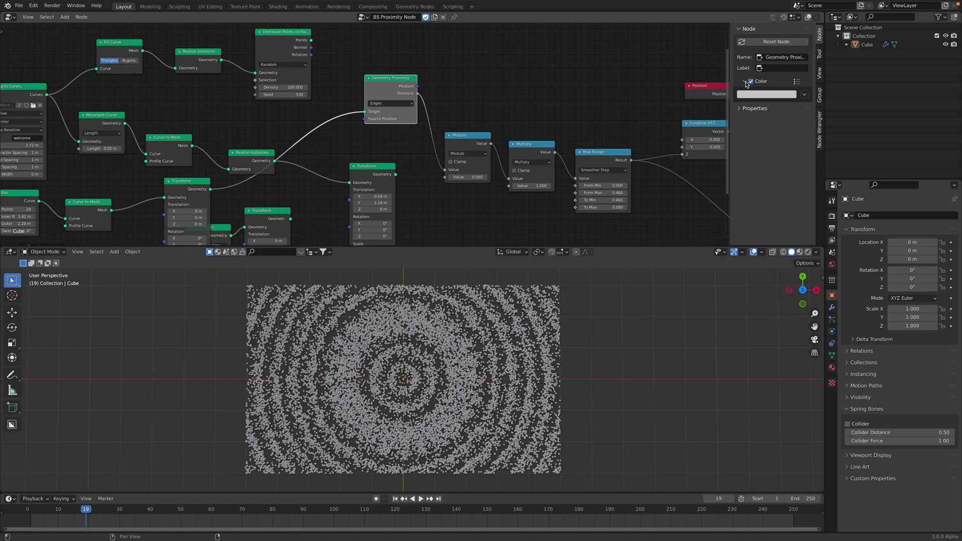
pyautogui.click(772, 97)
pyautogui.hotkey('ctrl', 'v')
pyautogui.moveTo(811, 115); pyautogui.dragTo(810, 103)
pyautogui.moveTo(752, 151); pyautogui.dragTo(749, 156)
pyautogui.click(449, 97)
# Step: Move the text branch's Realize Instances node higher and bring its Transform node closer to it
pyautogui.scroll(-4, 449, 96)
pyautogui.moveTo(364, 142); pyautogui.dragTo(390, 98, button='middle')
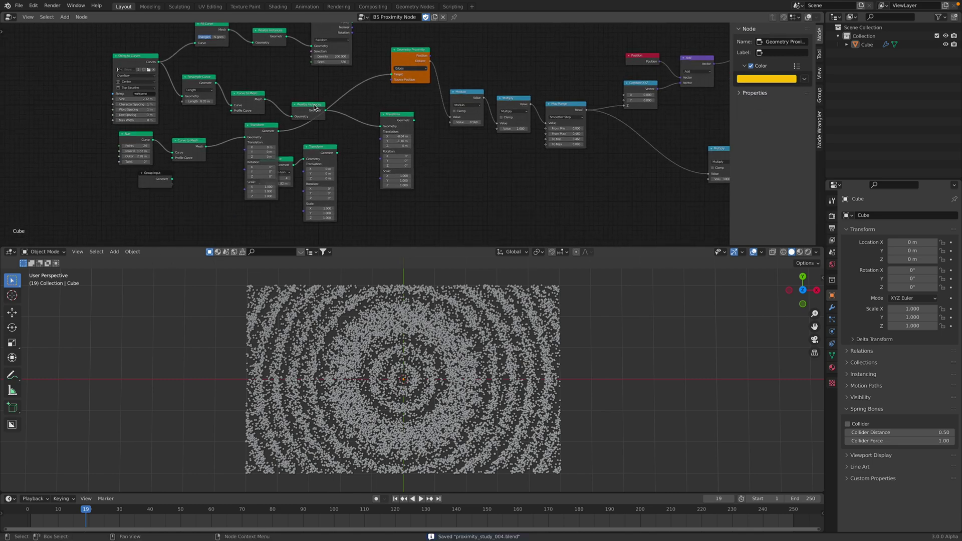
pyautogui.moveTo(314, 107); pyautogui.dragTo(314, 92)
pyautogui.moveTo(356, 103); pyautogui.dragTo(360, 142, button='middle')
pyautogui.moveTo(400, 154); pyautogui.dragTo(378, 153)
pyautogui.scroll(2, 378, 148)
pyautogui.moveTo(369, 109); pyautogui.dragTo(379, 136, button='middle')
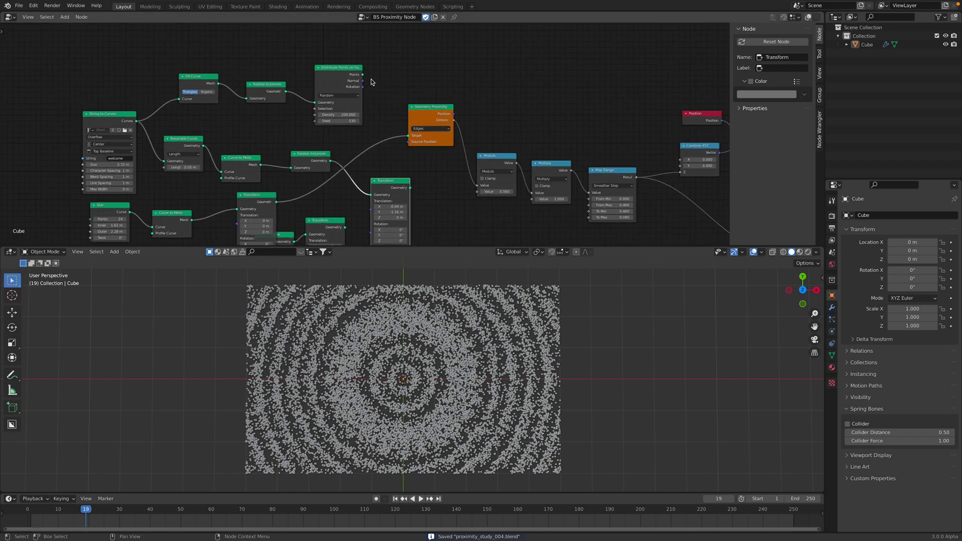
# Step: Connect the text's Distribute Points on Faces points to the Geometry Proximity target and set the target geometry to Points
pyautogui.moveTo(363, 75); pyautogui.dragTo(410, 136)
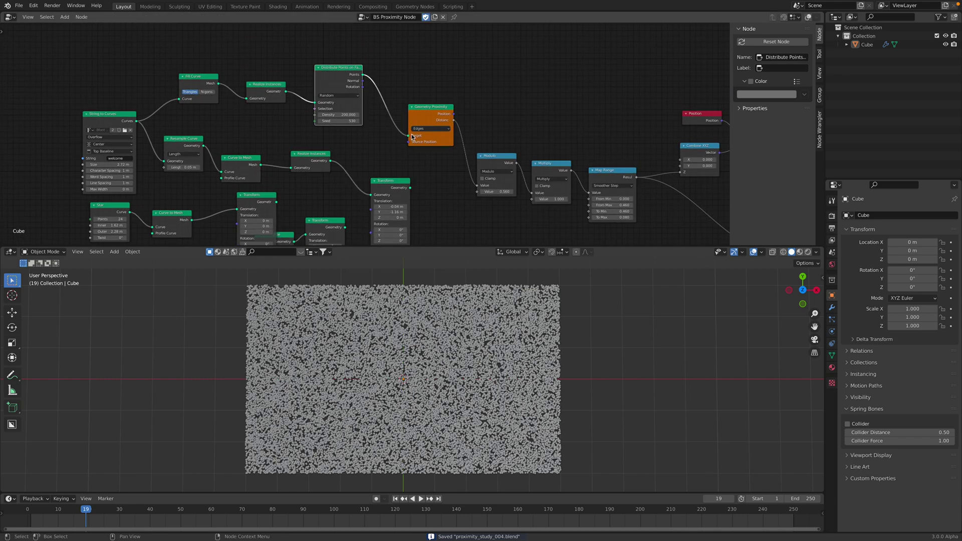
pyautogui.click(424, 129)
pyautogui.click(425, 136)
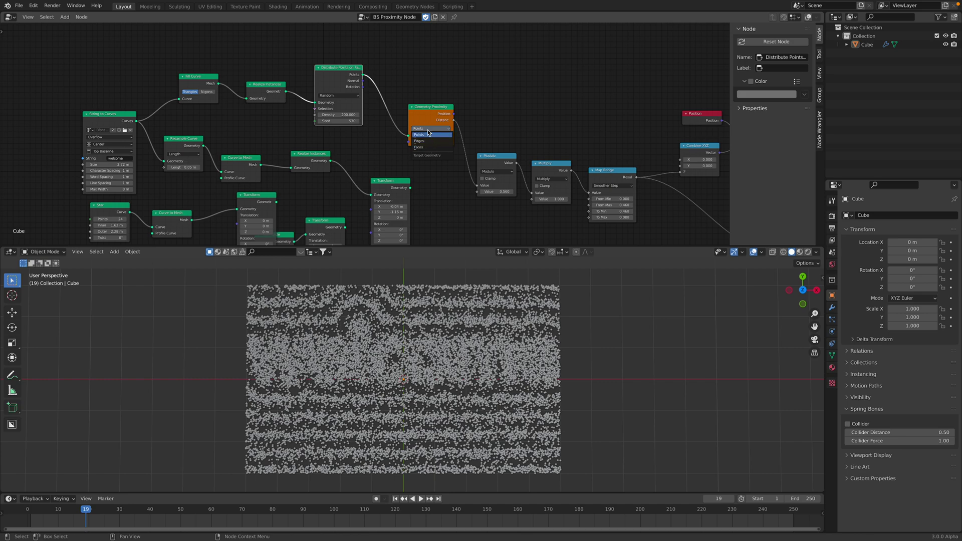
pyautogui.click(428, 134)
# Step: Set the density of the text's Distribute Points on Faces node to 100 and save the file
pyautogui.scroll(1, 250, 104)
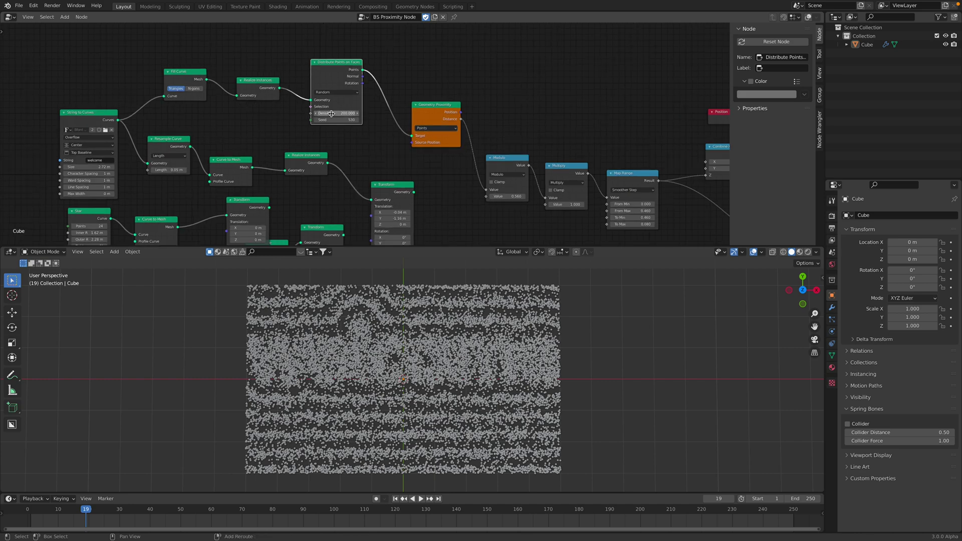
pyautogui.write('0')
pyautogui.press('Return')
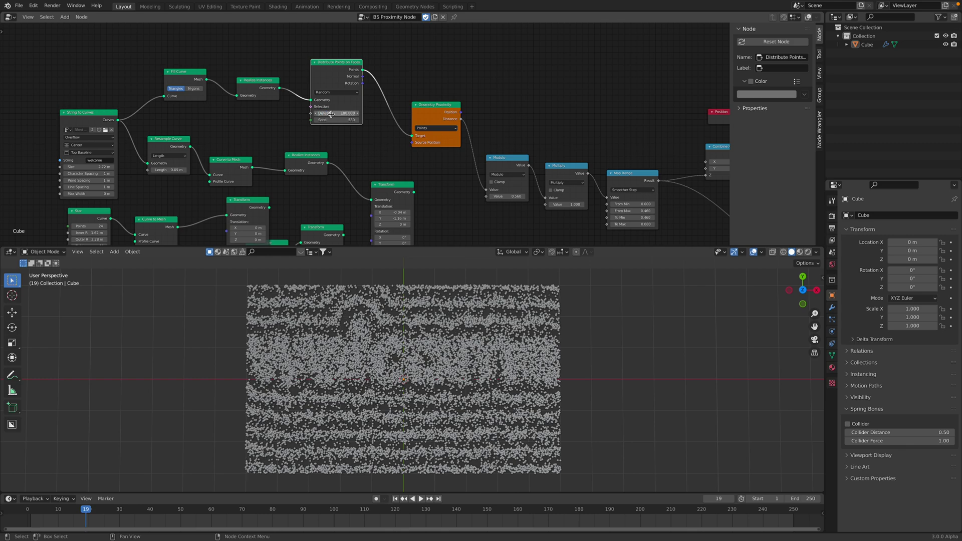
pyautogui.hotkey('ctrl', 's')
# Step: Adjust the Modulo, Multiply and Map Range values until the grid points spell out the word welcome, and save the file
pyautogui.moveTo(518, 152); pyautogui.dragTo(474, 128, button='middle')
pyautogui.scroll(3, 474, 130)
pyautogui.moveTo(484, 184)
pyautogui.mouseDown()
pyautogui.moveTo(517, 183)
pyautogui.moveTo(482, 183)
pyautogui.mouseUp()
pyautogui.moveTo(411, 363); pyautogui.dragTo(426, 356, button='middle')
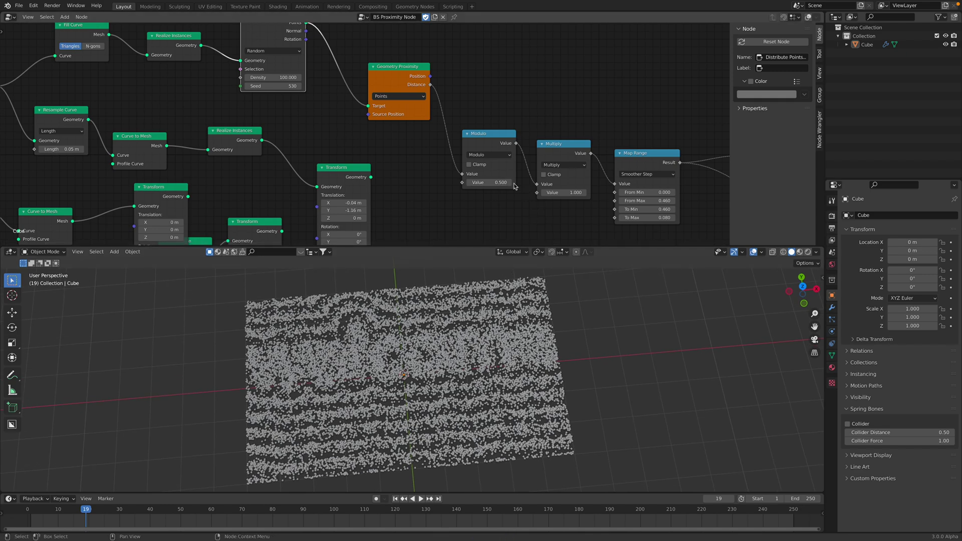
pyautogui.moveTo(507, 182); pyautogui.dragTo(575, 190)
pyautogui.moveTo(582, 201); pyautogui.dragTo(509, 198, button='middle')
pyautogui.moveTo(576, 198)
pyautogui.mouseDown()
pyautogui.moveTo(538, 197)
pyautogui.moveTo(596, 214)
pyautogui.moveTo(573, 214)
pyautogui.mouseUp()
pyautogui.hotkey('ctrl', 's')
# Step: Check the welcome point pattern at an angle and move the Group Output farther from the grid's Distribute Points on Faces node
pyautogui.moveTo(425, 146); pyautogui.dragTo(339, 140, button='middle')
pyautogui.click(339, 140)
pyautogui.moveTo(351, 395); pyautogui.dragTo(384, 384, button='middle')
pyautogui.moveTo(497, 341); pyautogui.dragTo(448, 337, button='middle')
pyautogui.moveTo(489, 152); pyautogui.dragTo(119, 121, button='middle')
pyautogui.moveTo(497, 121); pyautogui.dragTo(395, 179, button='middle')
pyautogui.moveTo(384, 148); pyautogui.dragTo(389, 157)
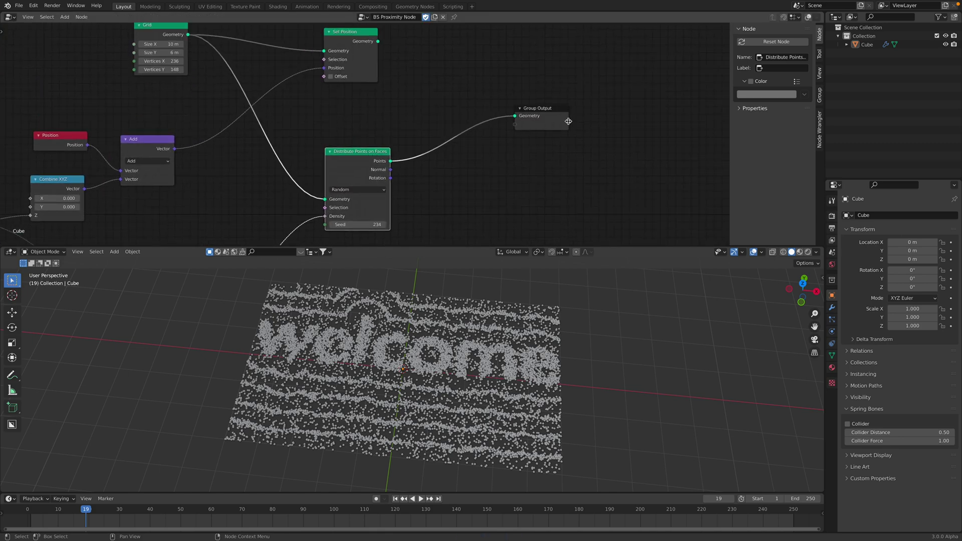
pyautogui.moveTo(548, 112); pyautogui.dragTo(618, 97)
pyautogui.moveTo(509, 170); pyautogui.dragTo(505, 158, button='middle')
# Step: Add a Cylinder mesh node beside the grid's Distribute Points on Faces node
pyautogui.hotkey('shift', 'a')
pyautogui.write('s')
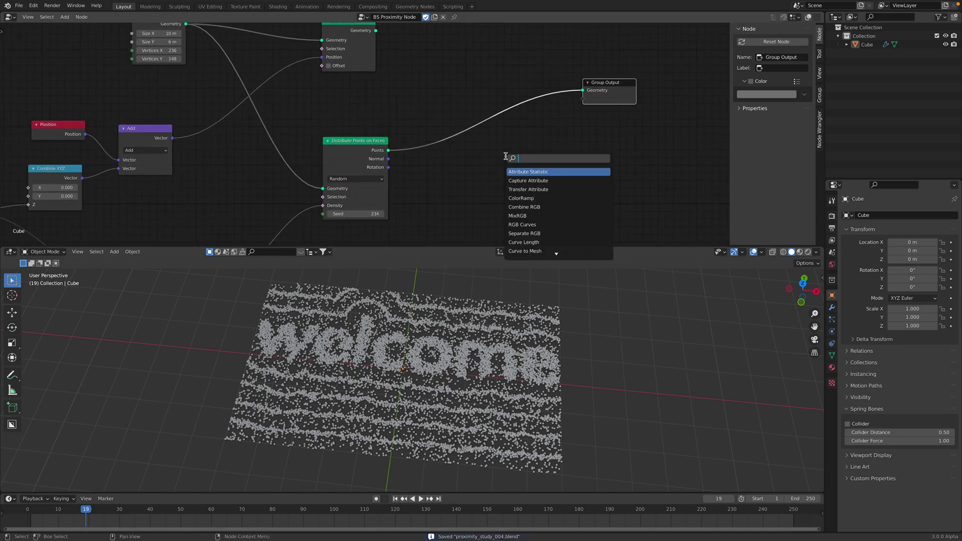
pyautogui.write('cy')
pyautogui.press('Return')
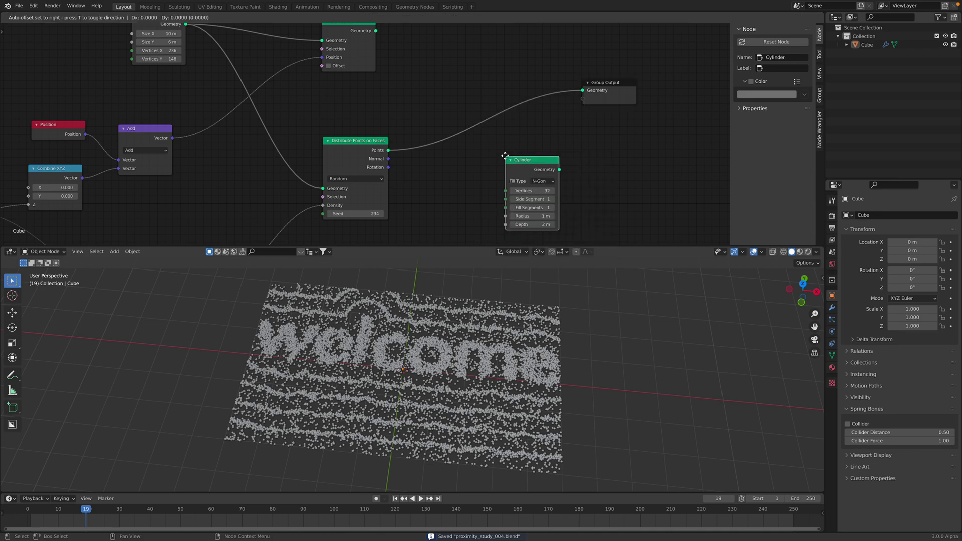
pyautogui.click(451, 182)
# Step: Insert an Instance on Points node between Distribute Points on Faces and the Group Output, with the Cylinder as its instance
pyautogui.hotkey('shift', 'a')
pyautogui.write('ins')
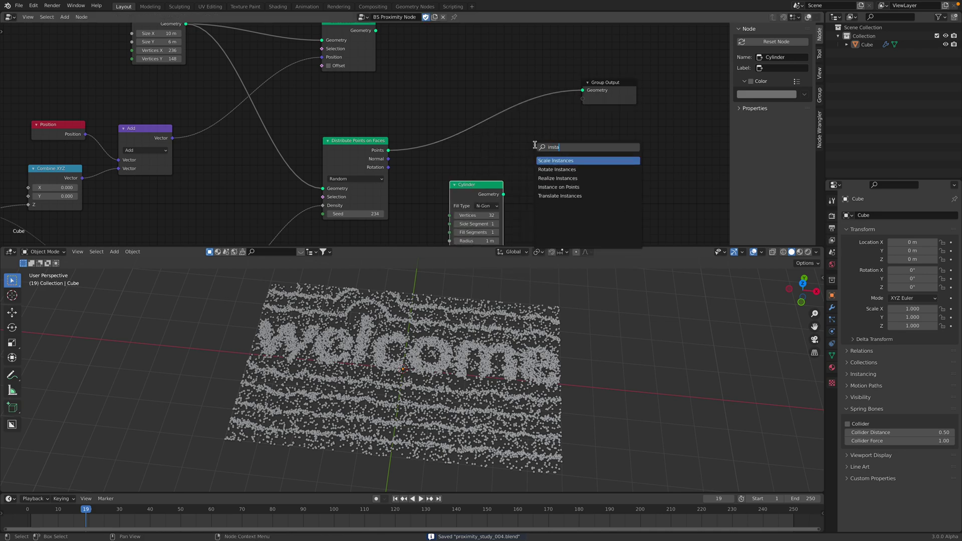
pyautogui.write('ta')
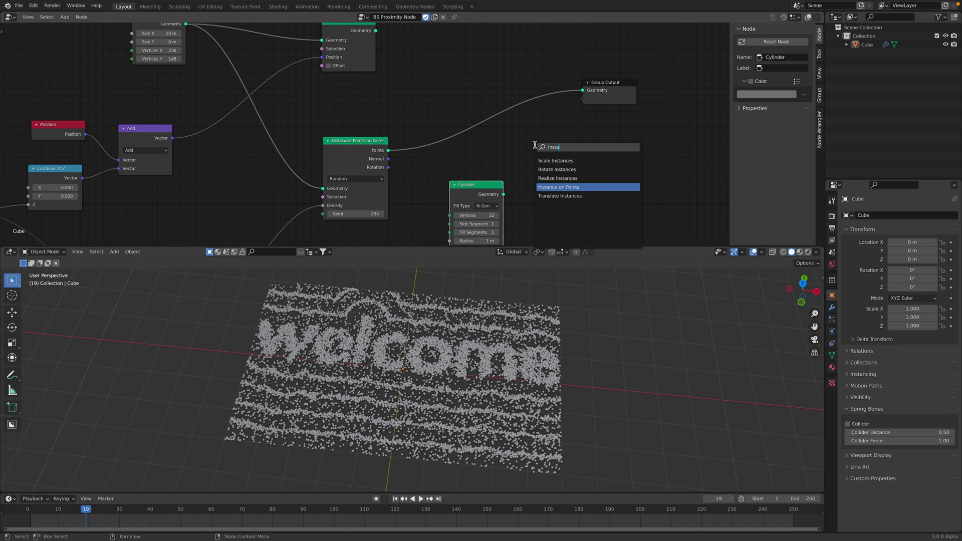
pyautogui.click(541, 187)
pyautogui.click(496, 98)
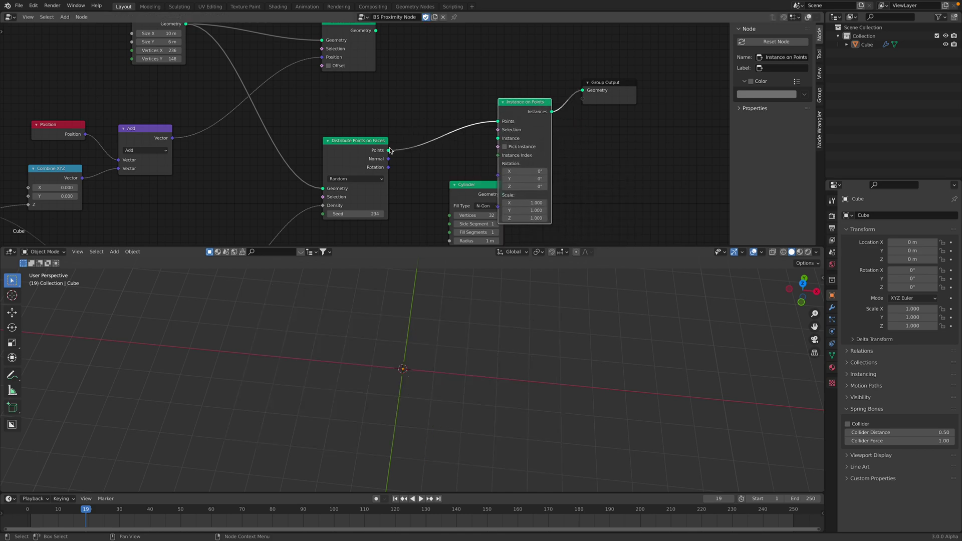
pyautogui.moveTo(486, 193); pyautogui.dragTo(450, 181)
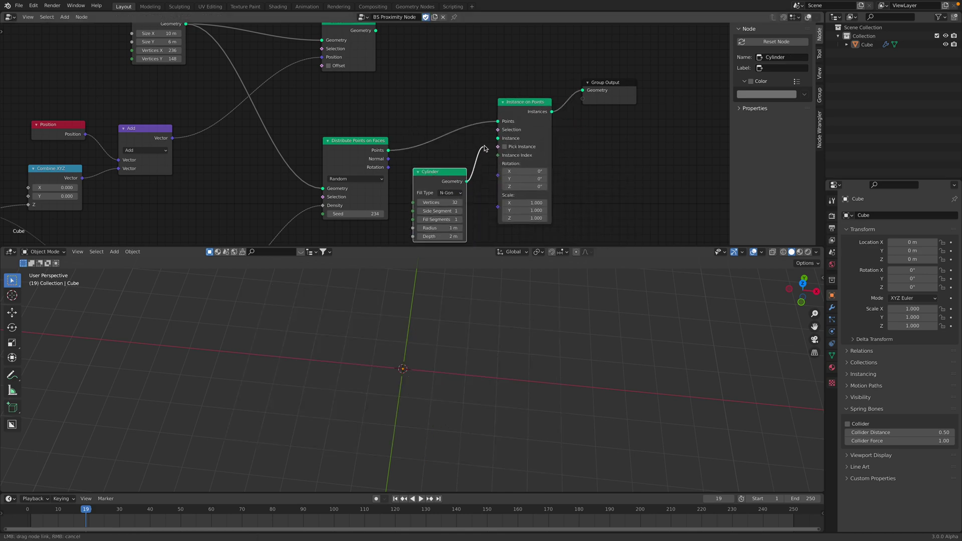
pyautogui.moveTo(495, 142); pyautogui.dragTo(497, 138)
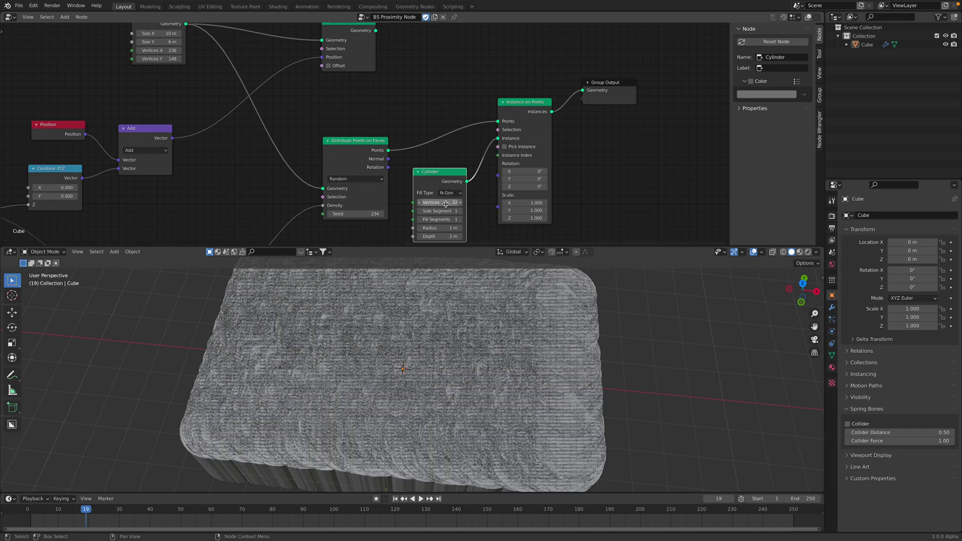
# Step: Set the Cylinder to 12 vertices, a radius of 0.06 m and a depth of 1 m, and view the instances
pyautogui.moveTo(445, 204); pyautogui.dragTo(416, 227)
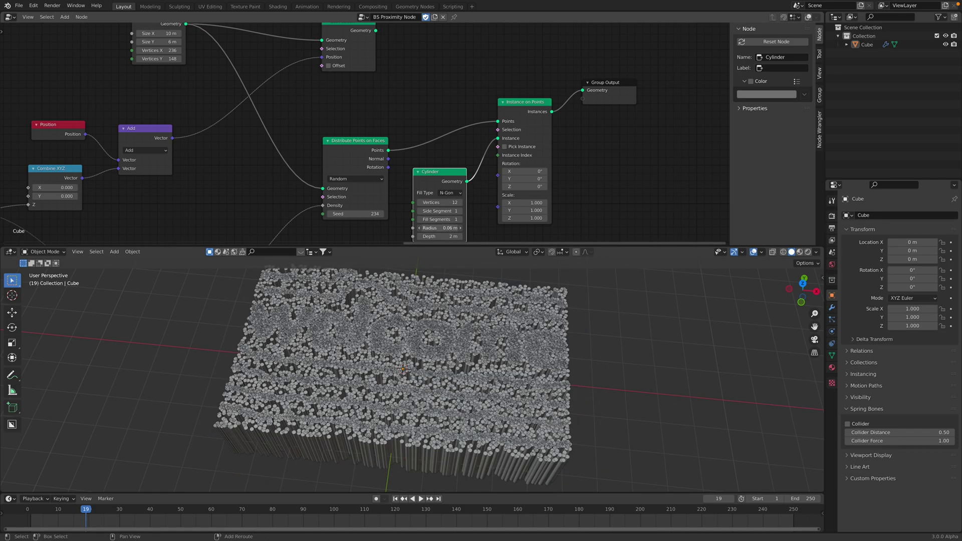
pyautogui.doubleClick(445, 236)
pyautogui.write('1')
pyautogui.press('Return')
pyautogui.moveTo(511, 326); pyautogui.dragTo(523, 320, button='middle')
pyautogui.scroll(2, 453, 189)
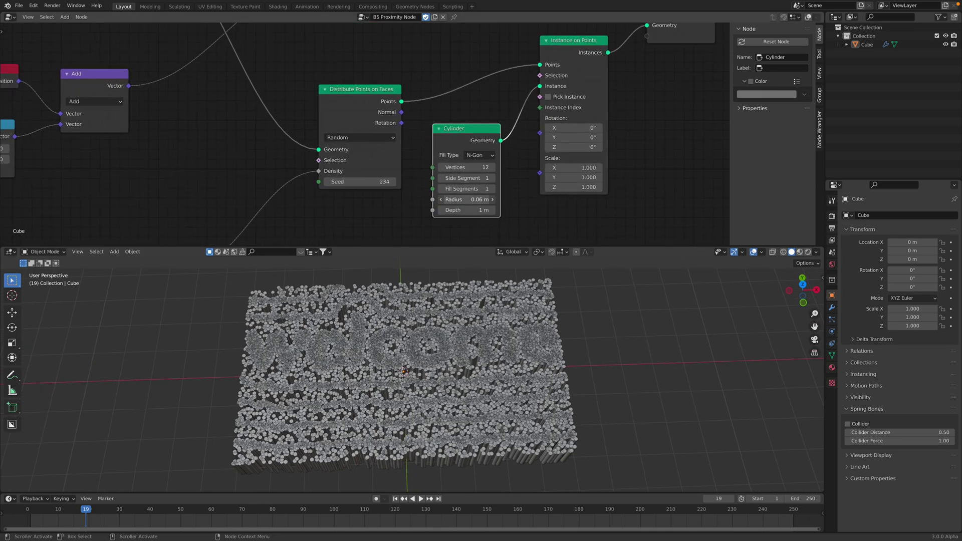
# Step: Set the Cylinder's radius to 0.02 m, save the file, and check the thin instances from different angles
pyautogui.press('Return')
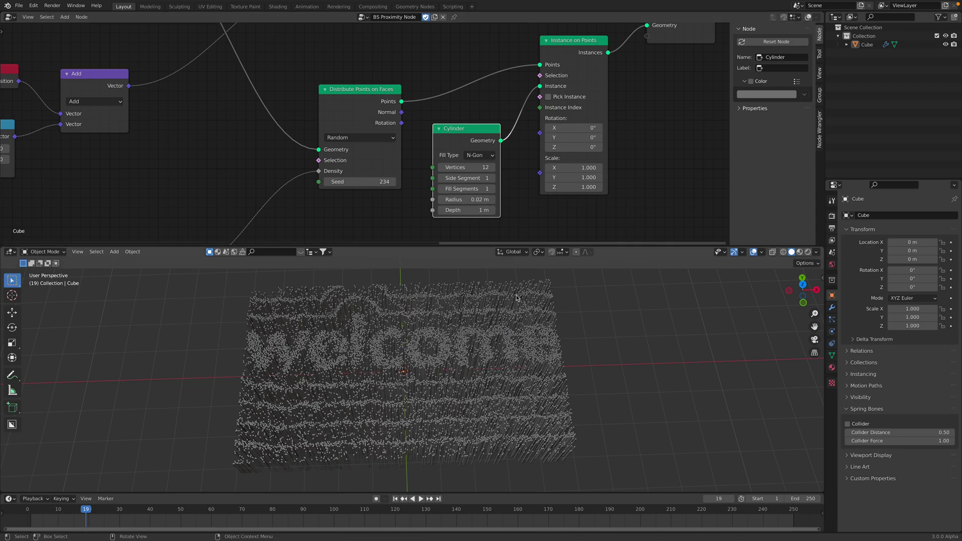
pyautogui.moveTo(519, 298); pyautogui.dragTo(523, 350, button='middle')
pyautogui.hotkey('ctrl', 's')
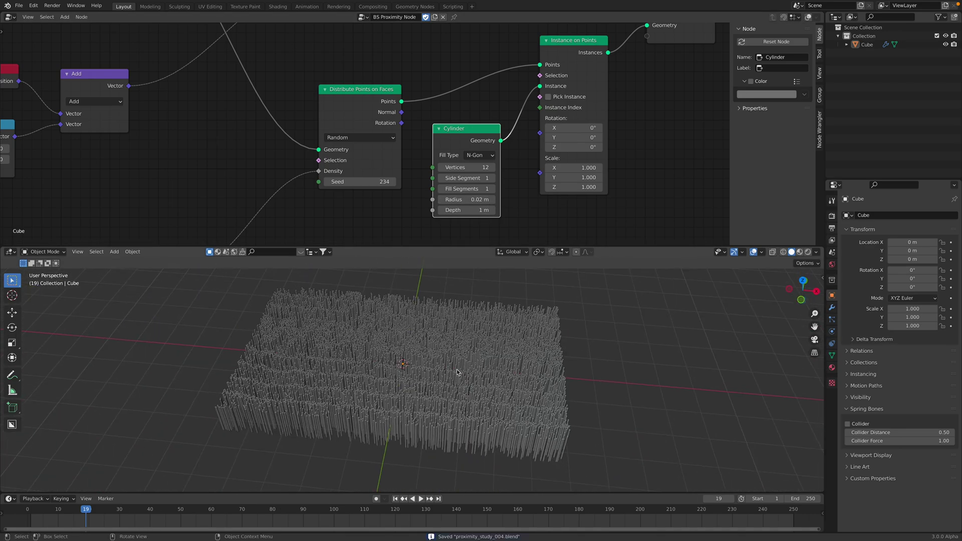
pyautogui.moveTo(436, 358); pyautogui.dragTo(459, 398, button='middle')
# Step: Change the string in the String to Curves node to BLEND
pyautogui.scroll(-5, 395, 124)
pyautogui.moveTo(370, 127); pyautogui.dragTo(691, 123, button='middle')
pyautogui.moveTo(348, 121); pyautogui.dragTo(689, 153, button='middle')
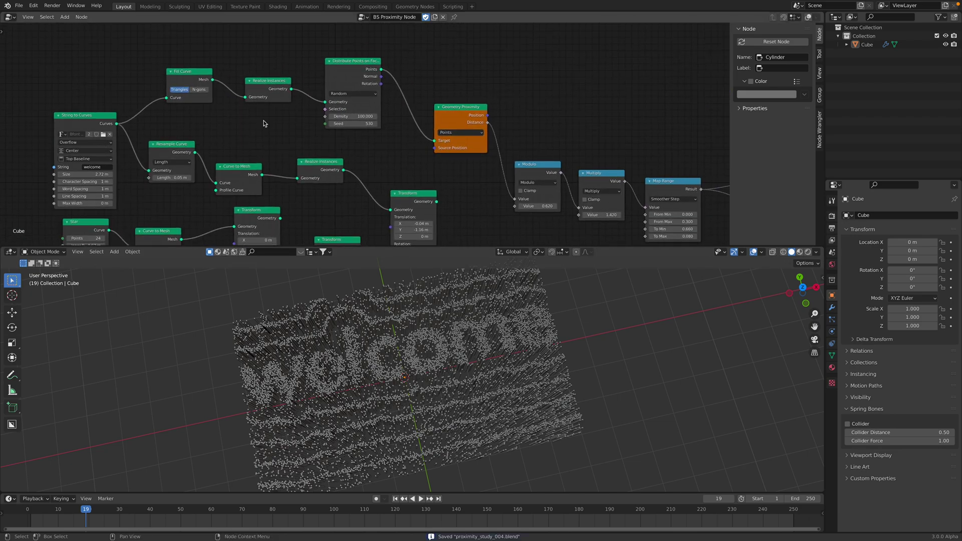
pyautogui.moveTo(264, 122); pyautogui.dragTo(420, 133, button='middle')
pyautogui.scroll(2, 391, 132)
pyautogui.moveTo(223, 125); pyautogui.dragTo(216, 117)
pyautogui.scroll(2, 193, 215)
pyautogui.click(234, 168)
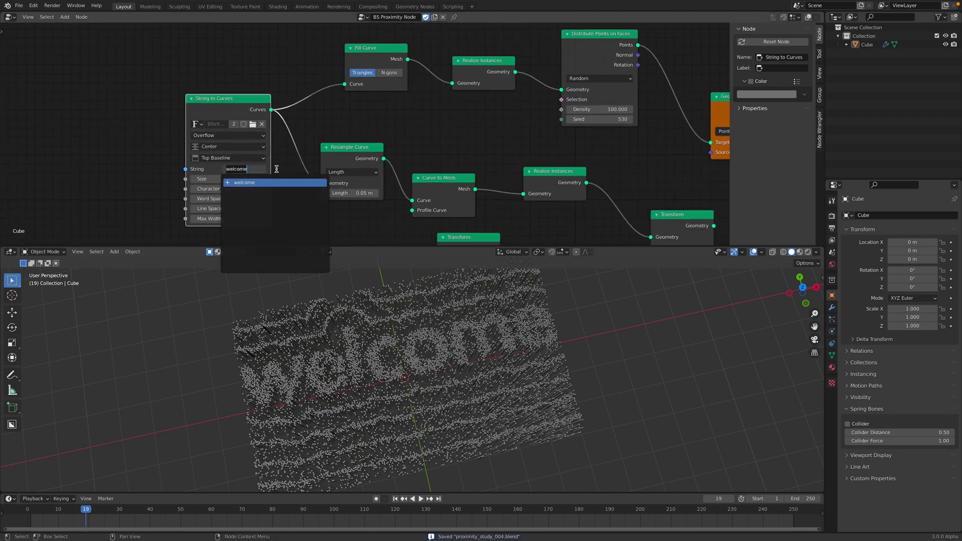
pyautogui.press('Return')
pyautogui.moveTo(523, 375)
pyautogui.mouseDown(button='middle')
pyautogui.moveTo(510, 359)
pyautogui.moveTo(517, 377)
pyautogui.moveTo(506, 368)
pyautogui.mouseUp(button='middle')
# Step: Set the seed of the text's Distribute Points on Faces node to 706 and save the file
pyautogui.moveTo(396, 108); pyautogui.dragTo(395, 95, button='middle')
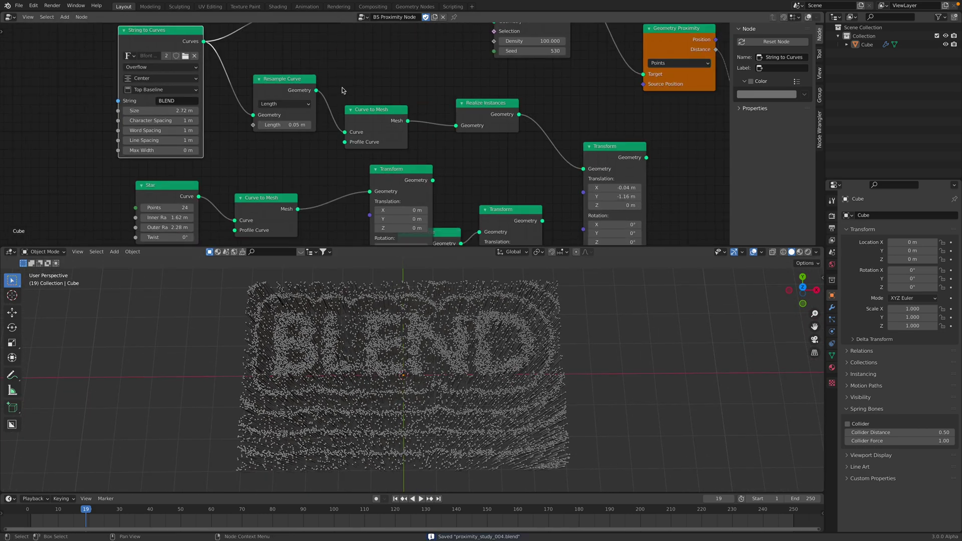
pyautogui.scroll(-2, 343, 91)
pyautogui.moveTo(362, 95); pyautogui.dragTo(308, 149, button='middle')
pyautogui.click(402, 164)
pyautogui.scroll(1, 341, 153)
pyautogui.moveTo(145, 111); pyautogui.dragTo(142, 101)
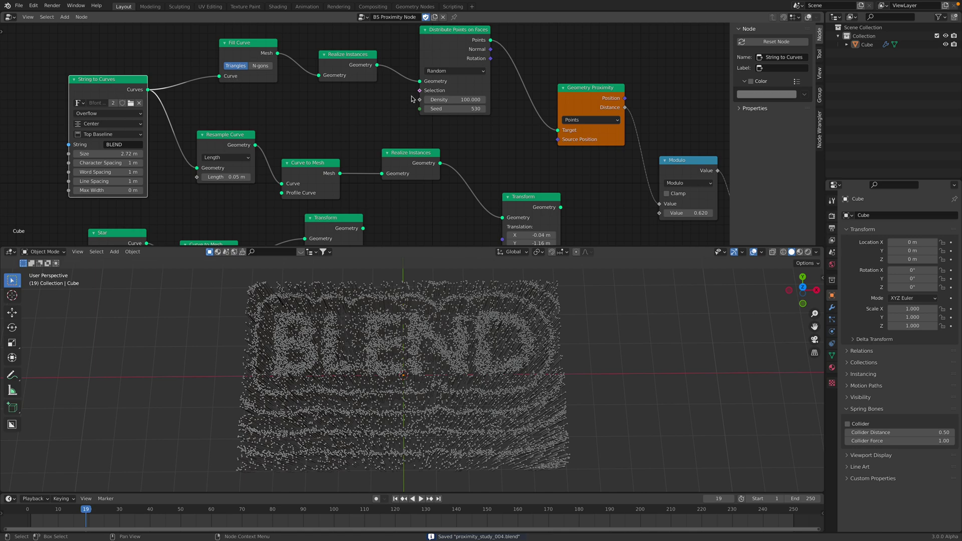
pyautogui.moveTo(450, 106); pyautogui.dragTo(476, 155)
pyautogui.hotkey('ctrl', 's')
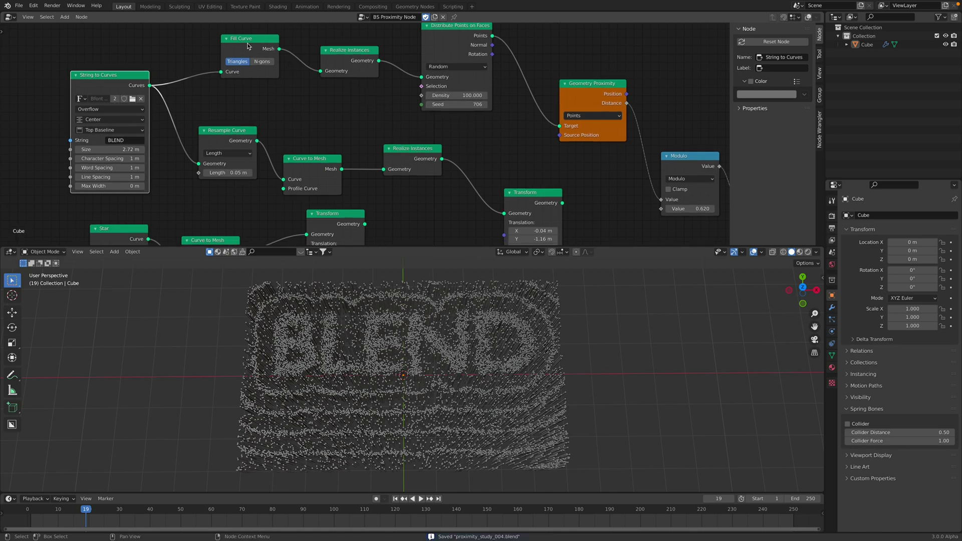
# Step: Duplicate the text branch's Transform node and insert the copy between Distribute Points on Faces and Geometry Proximity
pyautogui.moveTo(590, 101); pyautogui.dragTo(469, 110)
pyautogui.click(413, 219)
pyautogui.hotkey('shift', 'd')
pyautogui.click(416, 67)
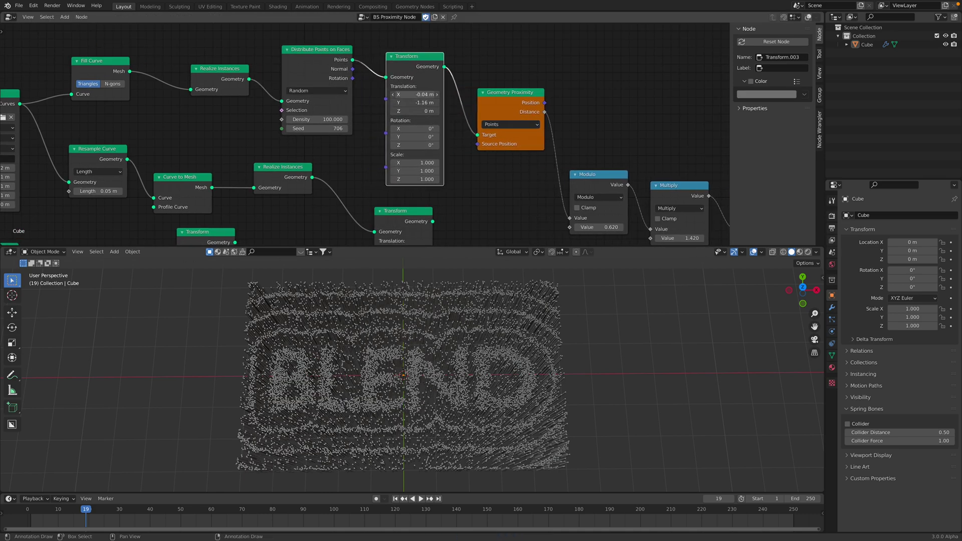
# Step: Set the new Transform's translation to X -0.32 m and Y -0.9 m to centre the text, and save the file
pyautogui.press('Return')
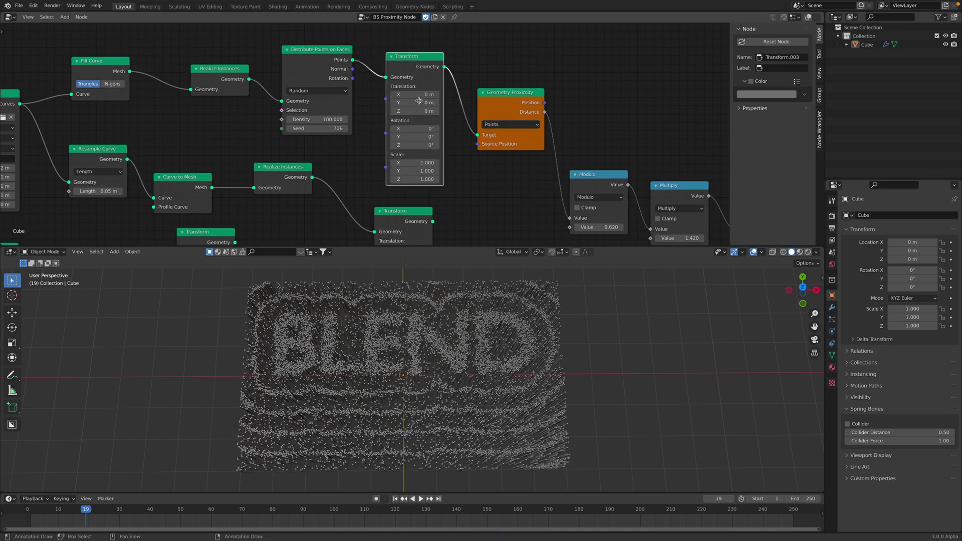
pyautogui.moveTo(418, 95)
pyautogui.keyDown('shift'); pyautogui.mouseDown()
pyautogui.moveTo(431, 96)
pyautogui.moveTo(406, 102)
pyautogui.moveTo(421, 94)
pyautogui.moveTo(414, 95)
pyautogui.mouseUp(); pyautogui.keyUp('shift')
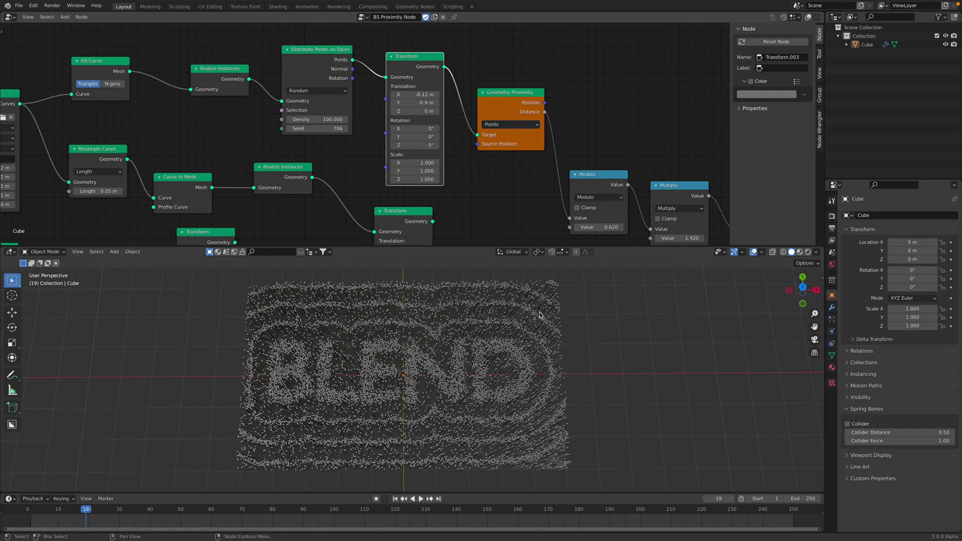
pyautogui.moveTo(539, 315); pyautogui.dragTo(582, 332, button='middle')
pyautogui.moveTo(416, 94); pyautogui.dragTo(408, 95)
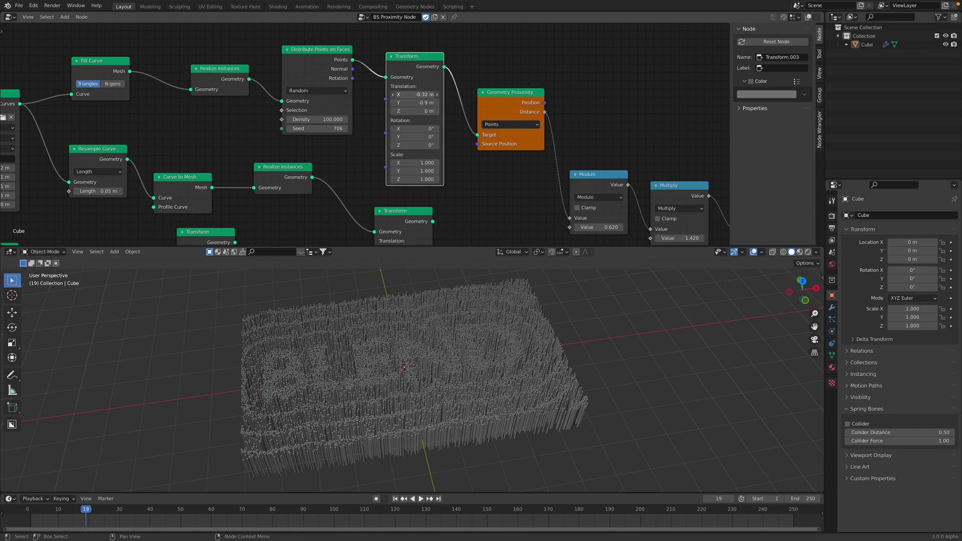
pyautogui.hotkey('ctrl', 's')
# Step: Move the Group Output and Instance on Points nodes farther from the Cylinder to make room for more nodes
pyautogui.moveTo(464, 91); pyautogui.dragTo(150, 90, button='middle')
pyautogui.moveTo(644, 142); pyautogui.dragTo(180, 141, button='middle')
pyautogui.moveTo(411, 325); pyautogui.dragTo(415, 343, button='middle')
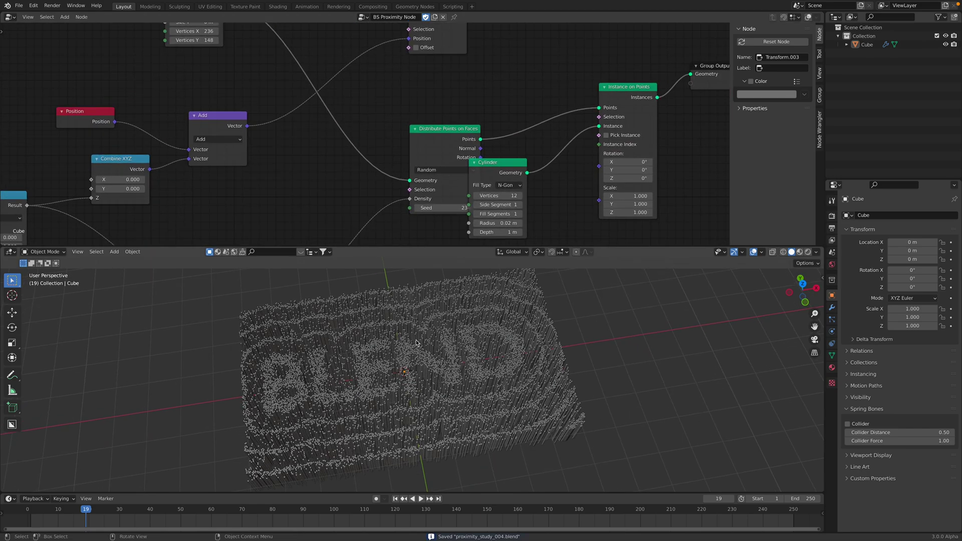
pyautogui.moveTo(637, 128); pyautogui.dragTo(323, 157, button='middle')
pyautogui.moveTo(407, 104); pyautogui.dragTo(532, 103)
pyautogui.moveTo(431, 130); pyautogui.dragTo(459, 73, button='middle')
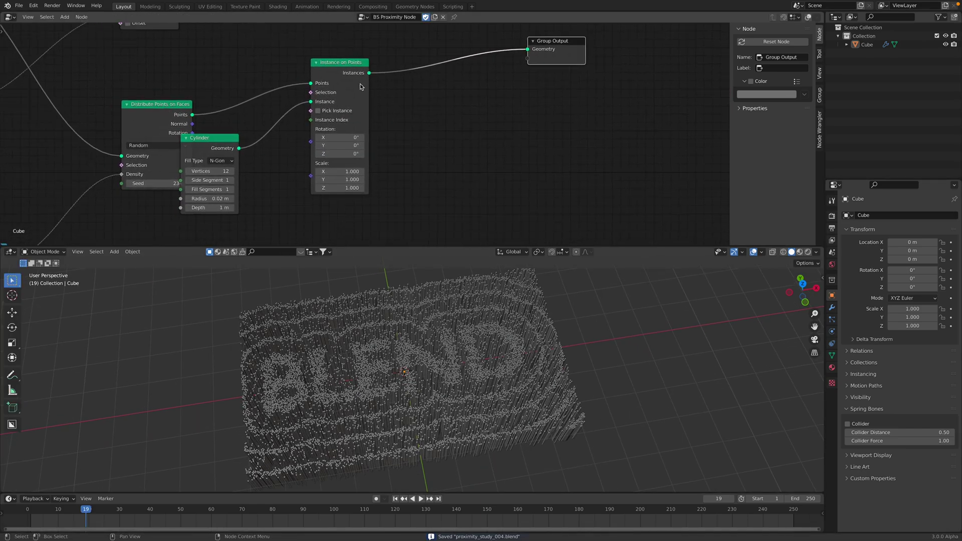
pyautogui.moveTo(360, 83); pyautogui.dragTo(432, 59)
# Step: Add a Random Value node beside the Cylinder and move Instance on Points closer to the Group Output
pyautogui.hotkey('shift', 'a')
pyautogui.click(349, 133)
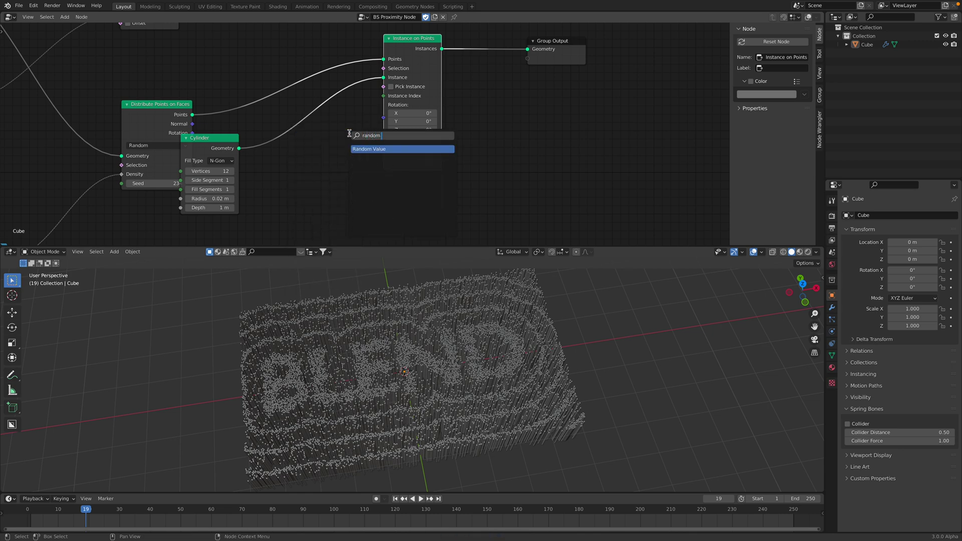
pyautogui.write('random')
pyautogui.press('Return')
pyautogui.moveTo(421, 47); pyautogui.dragTo(483, 50)
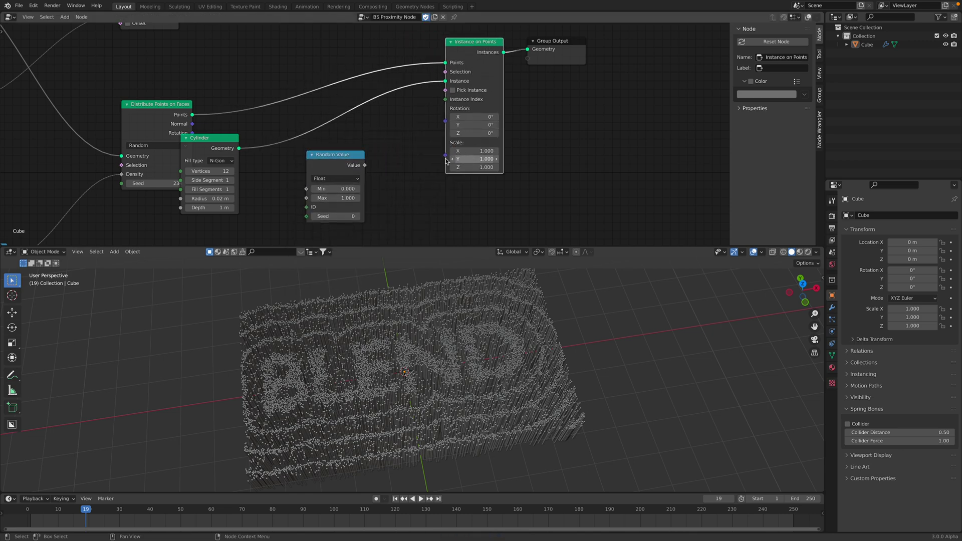
# Step: Add a Combine XYZ node, feed its Z from Random Value, and connect its vector to the Scale of Instance on Points
pyautogui.hotkey('shift', 'a')
pyautogui.click(403, 164)
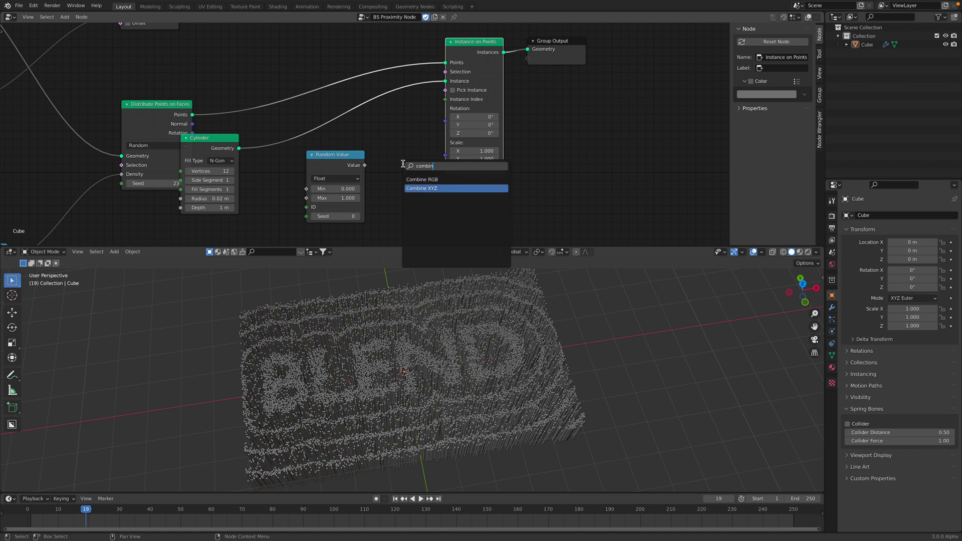
pyautogui.press('Return')
pyautogui.click(377, 146)
pyautogui.moveTo(350, 155); pyautogui.dragTo(345, 156)
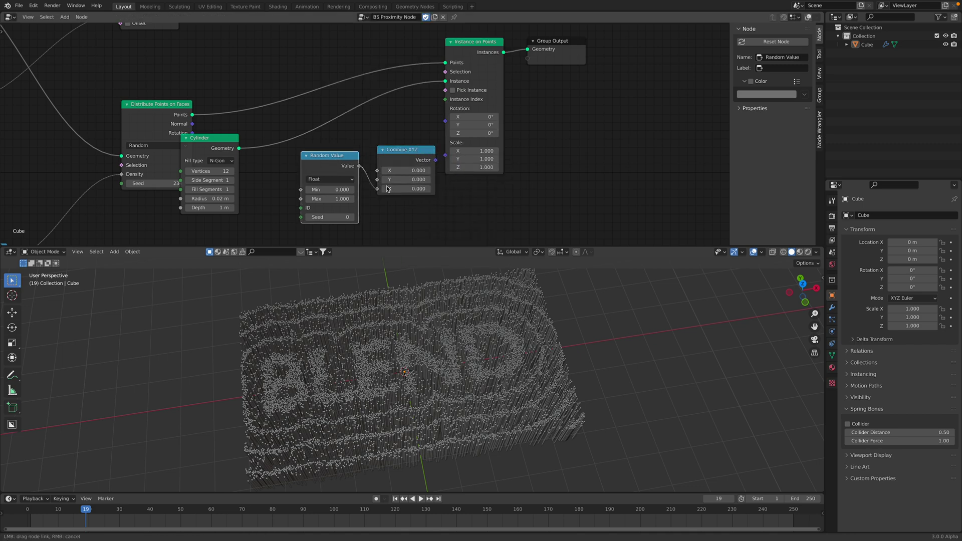
pyautogui.moveTo(443, 159); pyautogui.dragTo(444, 156)
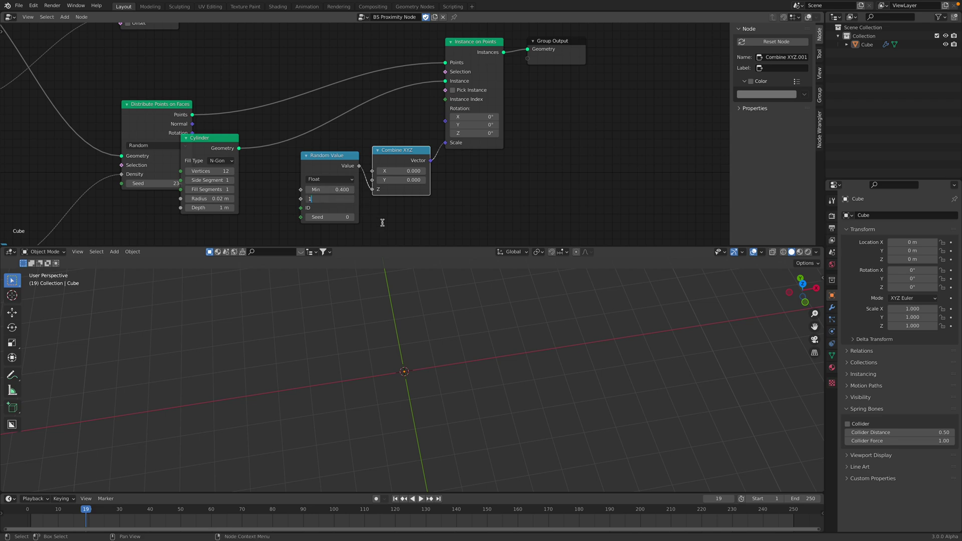
# Step: Set X and Y of the scale's Combine XYZ node to 1
pyautogui.moveTo(399, 171); pyautogui.dragTo(397, 181)
pyautogui.write('1')
pyautogui.press('Return')
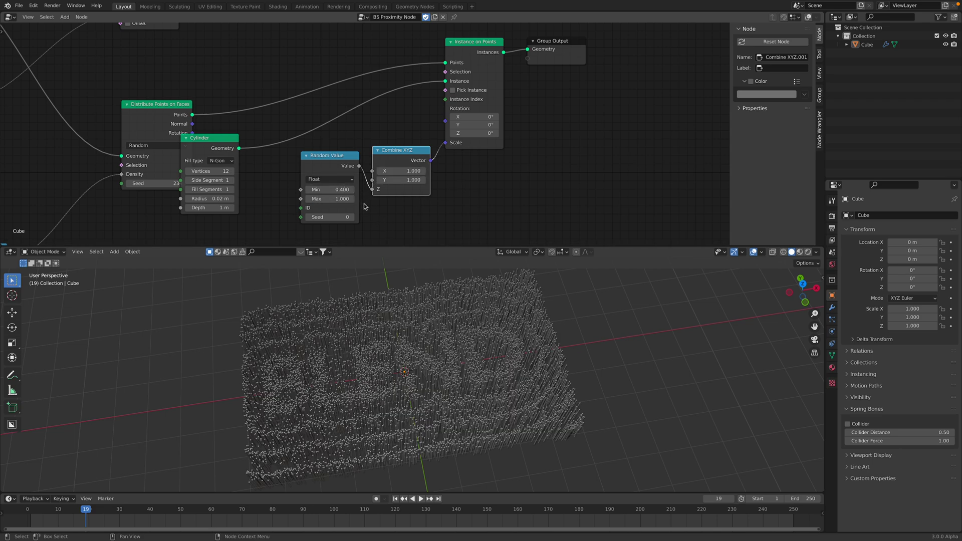
# Step: Set the Random Value range to a minimum of 0.06 and a maximum of 0.24, save the file, and inspect the shortened cylinders
pyautogui.moveTo(336, 198)
pyautogui.mouseDown()
pyautogui.moveTo(319, 190)
pyautogui.moveTo(341, 199)
pyautogui.moveTo(291, 199)
pyautogui.moveTo(323, 193)
pyautogui.mouseUp()
pyautogui.moveTo(473, 383); pyautogui.dragTo(494, 354, button='middle')
pyautogui.scroll(5, 489, 360)
pyautogui.moveTo(345, 201); pyautogui.dragTo(331, 217)
pyautogui.hotkey('ctrl', 's')
pyautogui.scroll(-3, 435, 383)
pyautogui.moveTo(434, 384)
pyautogui.mouseDown(button='middle')
pyautogui.moveTo(435, 416)
pyautogui.moveTo(433, 344)
pyautogui.moveTo(439, 359)
pyautogui.moveTo(393, 329)
pyautogui.moveTo(439, 407)
pyautogui.moveTo(426, 399)
pyautogui.moveTo(438, 383)
pyautogui.mouseUp(button='middle')
pyautogui.scroll(-2, 440, 408)
pyautogui.scroll(2, 427, 398)
# Step: Reposition the grid's Distribute Points on Faces node to tidy its links
pyautogui.moveTo(145, 126); pyautogui.dragTo(398, 126, button='middle')
pyautogui.scroll(-3, 399, 127)
pyautogui.moveTo(408, 118); pyautogui.dragTo(388, 83)
pyautogui.scroll(-1, 422, 135)
pyautogui.moveTo(233, 68); pyautogui.dragTo(397, 107, button='middle')
pyautogui.scroll(-4, 422, 135)
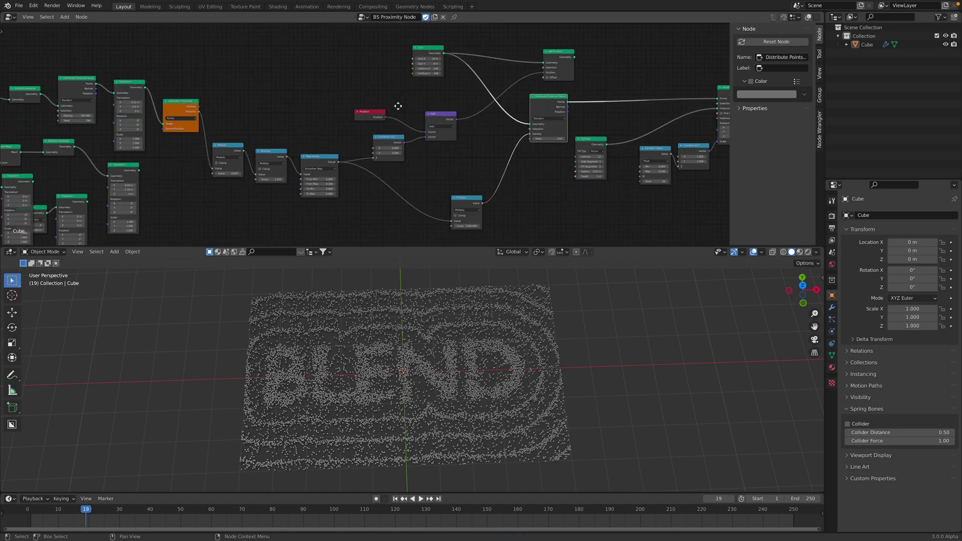
# Step: Move the Grid node farther above the Position and Add nodes
pyautogui.moveTo(183, 105); pyautogui.dragTo(419, 124, button='middle')
pyautogui.moveTo(418, 124)
pyautogui.mouseDown()
pyautogui.moveTo(416, 104)
pyautogui.moveTo(418, 124)
pyautogui.mouseUp()
pyautogui.moveTo(652, 100); pyautogui.dragTo(234, 104, button='middle')
pyautogui.scroll(2, 233, 104)
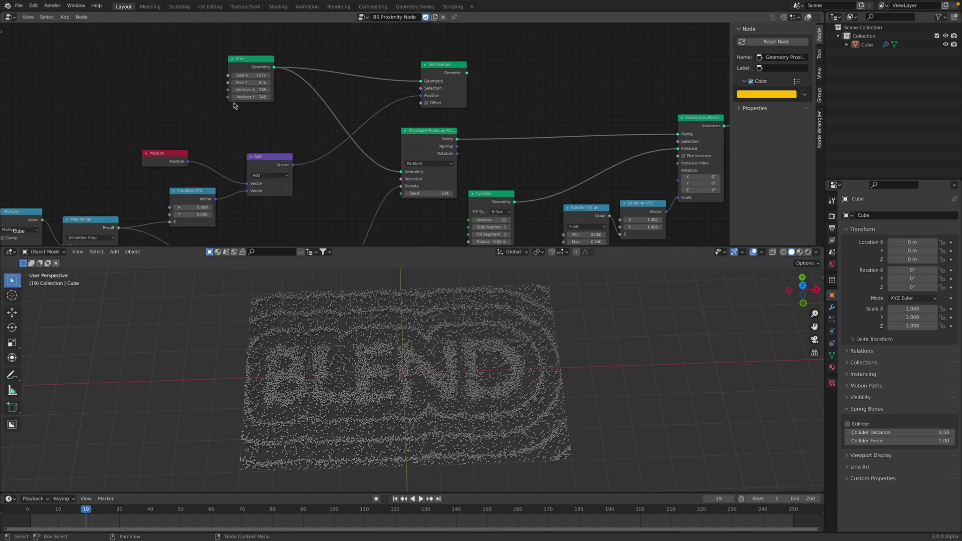
pyautogui.moveTo(248, 60); pyautogui.dragTo(260, 50)
pyautogui.moveTo(274, 56); pyautogui.dragTo(236, 92, button='middle')
pyautogui.scroll(1, 236, 92)
pyautogui.moveTo(226, 83); pyautogui.dragTo(242, 75)
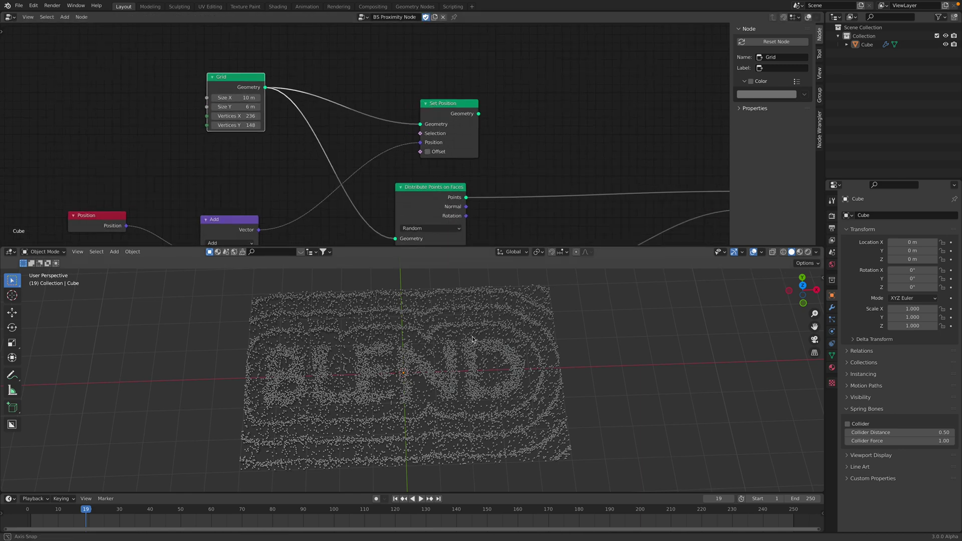
pyautogui.moveTo(472, 339); pyautogui.dragTo(484, 329, button='middle')
pyautogui.moveTo(244, 78); pyautogui.dragTo(266, 78)
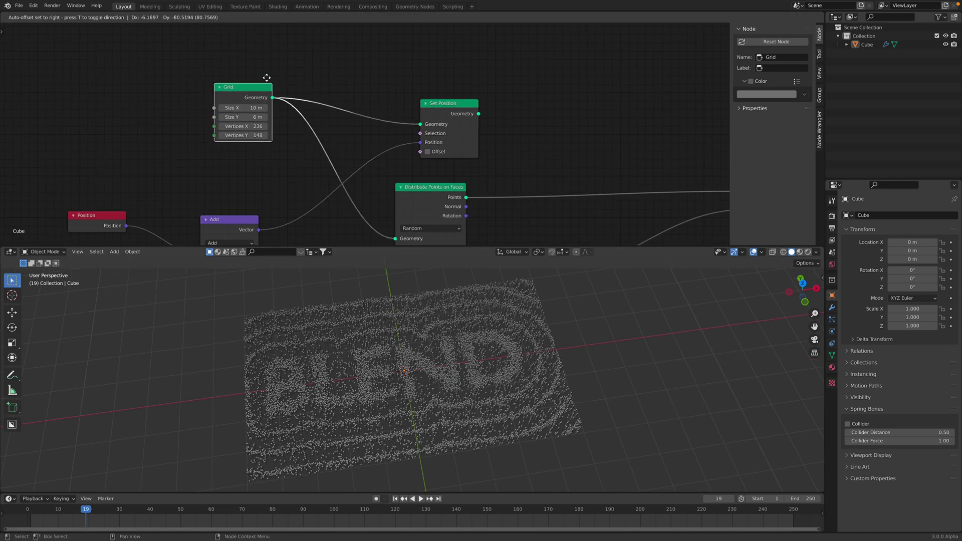
pyautogui.click(246, 53)
# Step: Reposition the Set Position node and the grid's Distribute Points on Faces node below it
pyautogui.moveTo(452, 125); pyautogui.dragTo(440, 103)
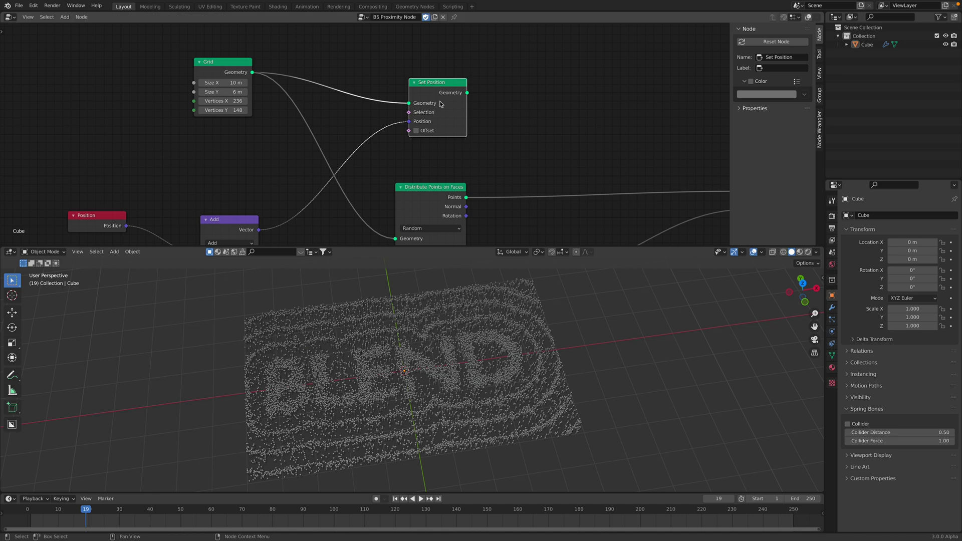
pyautogui.scroll(-2, 254, 106)
pyautogui.moveTo(591, 157); pyautogui.dragTo(581, 165)
pyautogui.moveTo(371, 162); pyautogui.dragTo(420, 138, button='middle')
pyautogui.moveTo(359, 143); pyautogui.dragTo(372, 133)
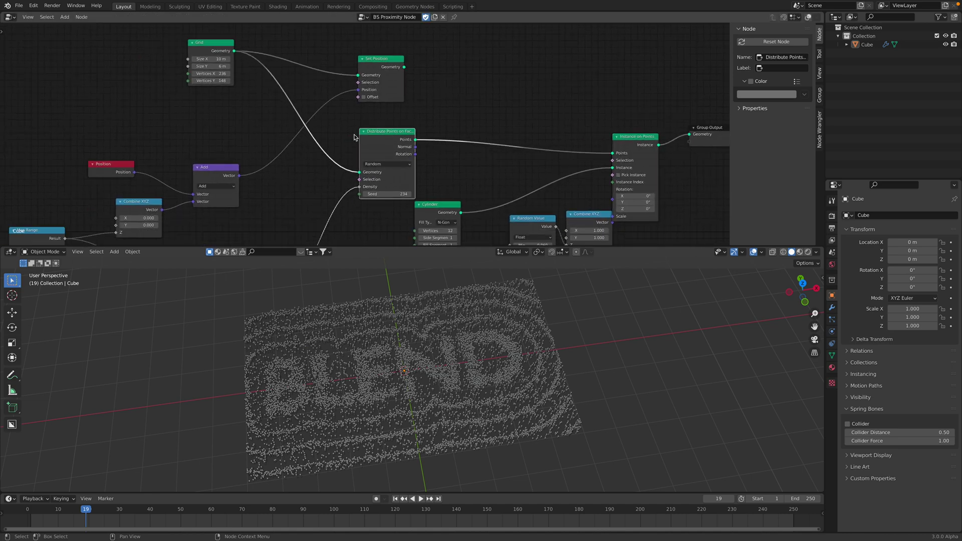
# Step: Adjust the placement of the Fill Curve and String to Curves nodes at the start of the text branch
pyautogui.moveTo(319, 135); pyautogui.dragTo(504, 136, button='middle')
pyautogui.moveTo(357, 128); pyautogui.dragTo(395, 134, button='middle')
pyautogui.moveTo(428, 52); pyautogui.dragTo(420, 55)
pyautogui.moveTo(349, 68); pyautogui.dragTo(578, 4, button='middle')
pyautogui.scroll(2, 269, 111)
pyautogui.moveTo(229, 110); pyautogui.dragTo(491, 134, button='middle')
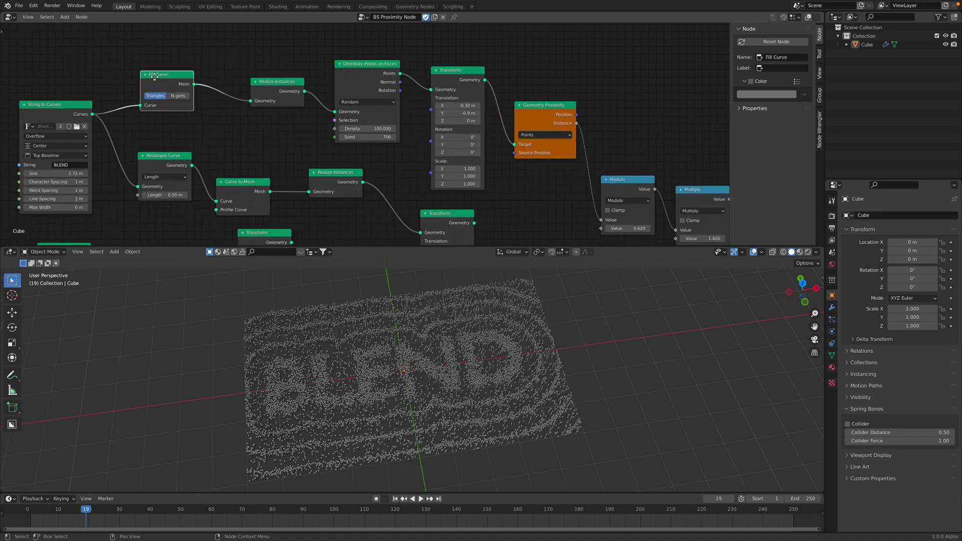
pyautogui.moveTo(154, 76); pyautogui.dragTo(145, 75)
pyautogui.moveTo(61, 113); pyautogui.dragTo(48, 105)
# Step: Move the Mesh Circle node and its Transform out from behind the star branch into clear space
pyautogui.scroll(-3, 79, 114)
pyautogui.moveTo(446, 157); pyautogui.dragTo(395, 108, button='middle')
pyautogui.scroll(1, 350, 147)
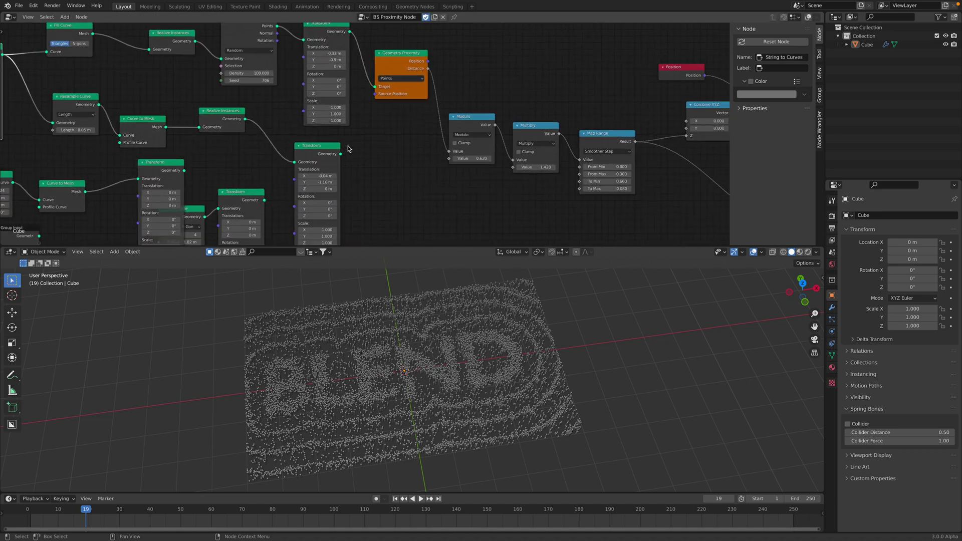
pyautogui.scroll(1, 329, 170)
pyautogui.moveTo(267, 156); pyautogui.dragTo(262, 103, button='middle')
pyautogui.moveTo(232, 145); pyautogui.dragTo(392, 152)
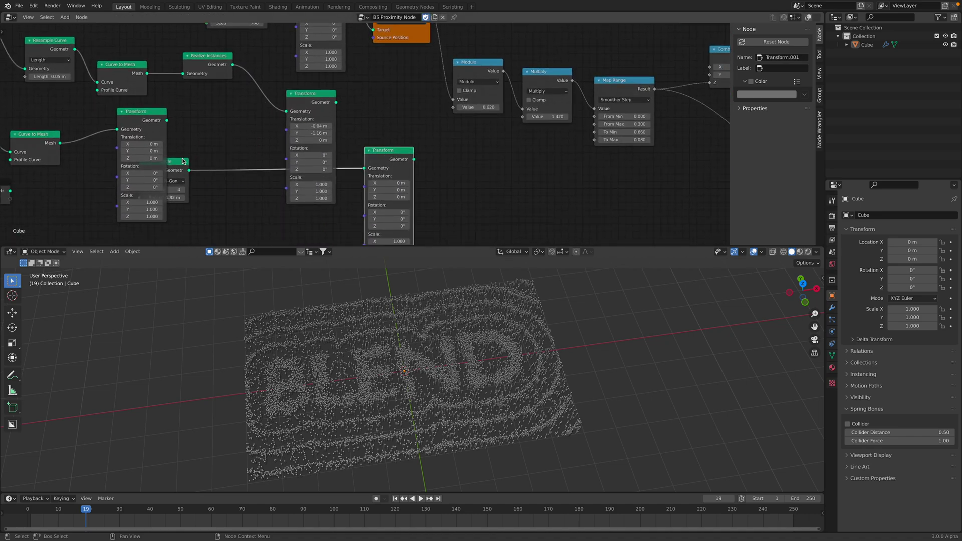
pyautogui.moveTo(171, 162); pyautogui.dragTo(321, 215)
# Step: Space out the star branch by moving its Transform and Curve to Mesh nodes
pyautogui.moveTo(143, 117); pyautogui.dragTo(215, 126)
pyautogui.moveTo(23, 138); pyautogui.dragTo(63, 139)
pyautogui.moveTo(63, 140); pyautogui.dragTo(229, 155, button='middle')
pyautogui.scroll(1, 229, 155)
pyautogui.moveTo(111, 144); pyautogui.dragTo(184, 131)
pyautogui.scroll(-2, 366, 133)
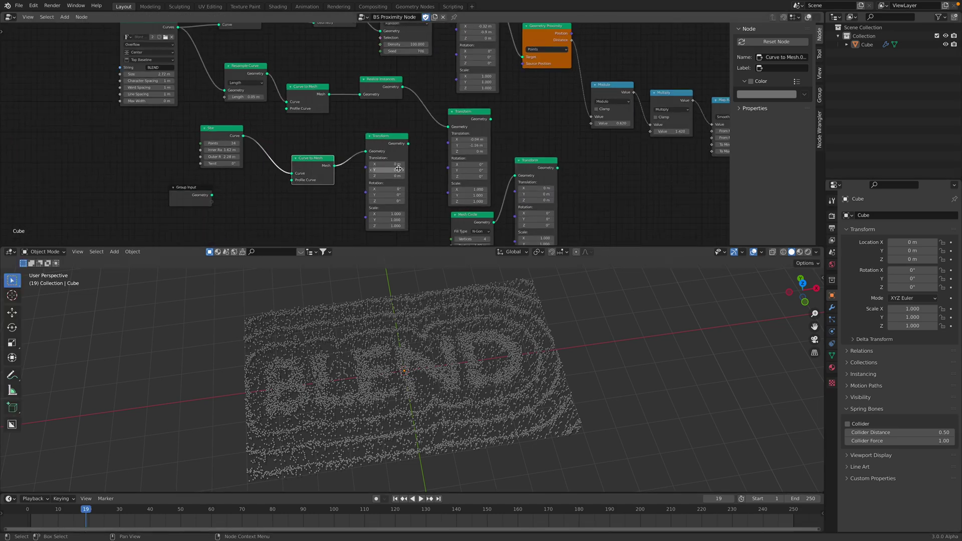
# Step: Connect the star's Transform and, in its place, the Mesh Circle's Transform to the Target of Geometry Proximity
pyautogui.moveTo(383, 143); pyautogui.dragTo(384, 162)
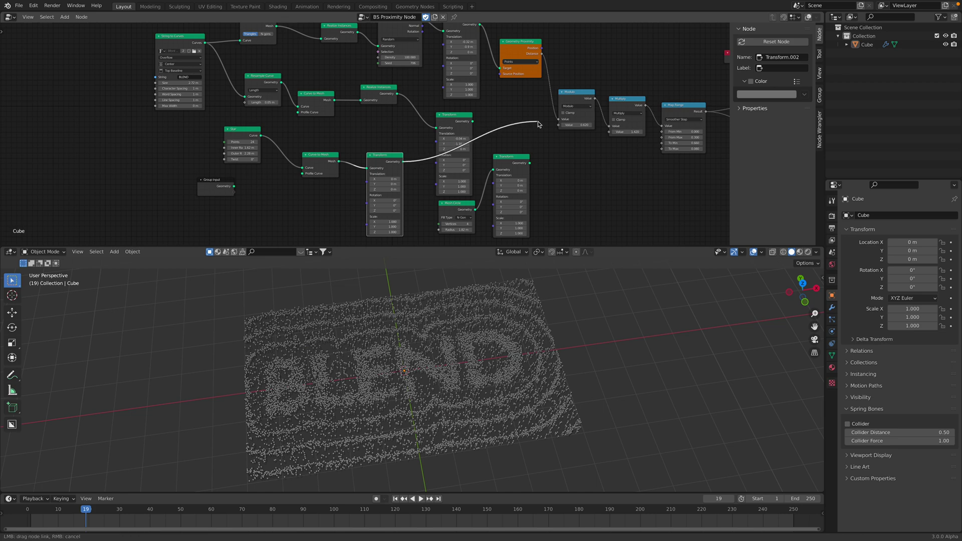
pyautogui.moveTo(503, 72); pyautogui.dragTo(501, 69)
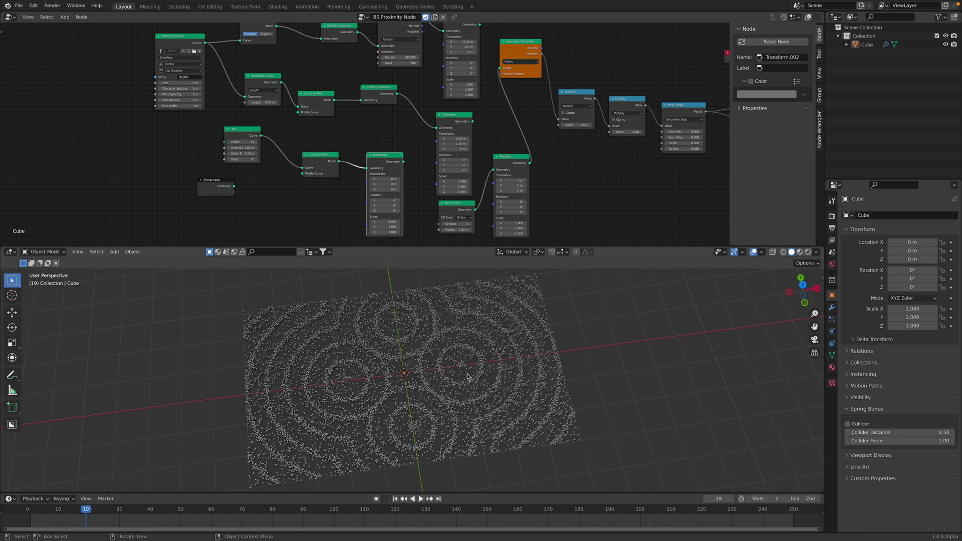
pyautogui.scroll(2, 505, 179)
pyautogui.moveTo(485, 220); pyautogui.dragTo(467, 172, button='middle')
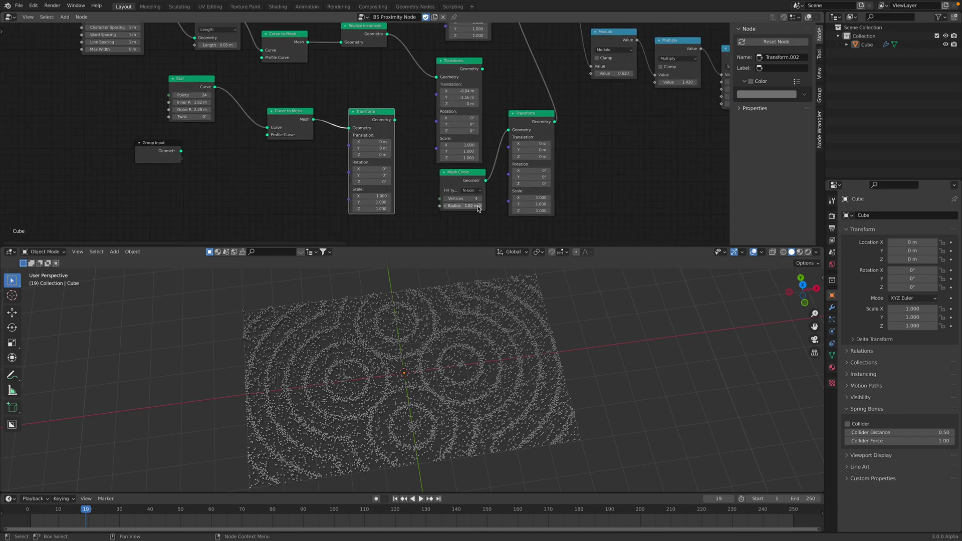
# Step: Set the Mesh Circle to 7 vertices and a radius of 2.44 m
pyautogui.moveTo(472, 206); pyautogui.dragTo(491, 205)
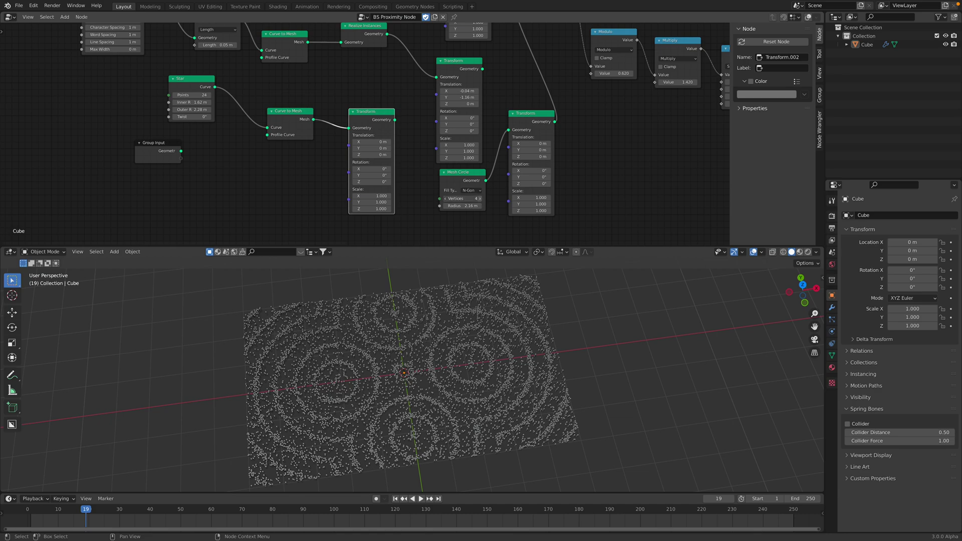
pyautogui.click(480, 198)
pyautogui.click(480, 199)
pyautogui.click(479, 199)
pyautogui.moveTo(480, 276); pyautogui.dragTo(471, 285, button='middle')
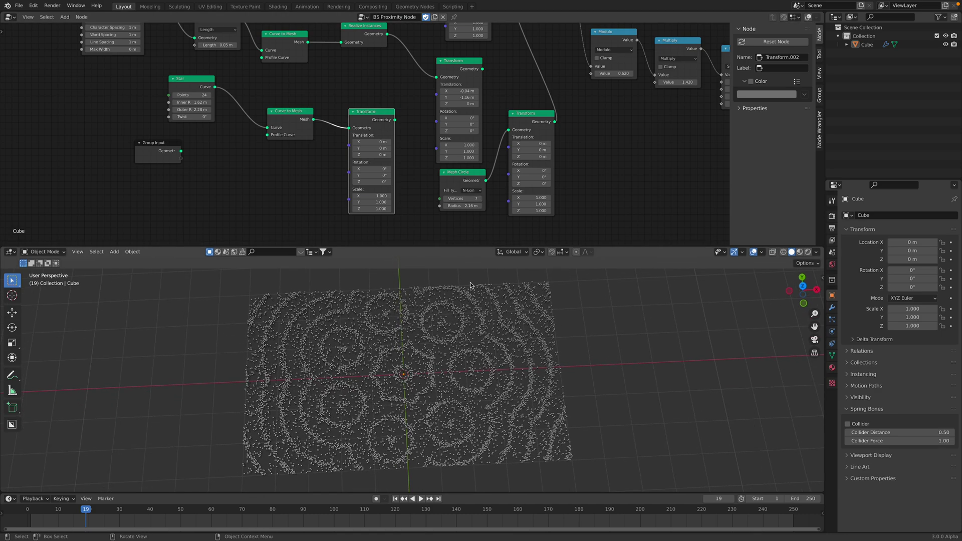
pyautogui.moveTo(462, 206)
pyautogui.mouseDown()
pyautogui.moveTo(512, 206)
pyautogui.moveTo(481, 206)
pyautogui.mouseUp()
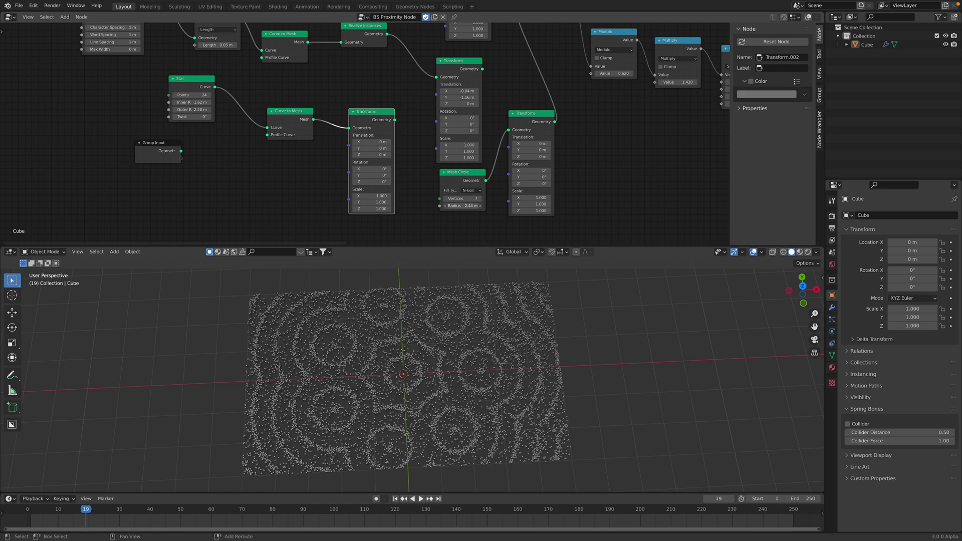
# Step: Save the file and hide the node editor's sidebar to give the whole node tree more room
pyautogui.moveTo(530, 381)
pyautogui.mouseDown(button='middle')
pyautogui.moveTo(550, 371)
pyautogui.moveTo(568, 326)
pyautogui.moveTo(541, 373)
pyautogui.moveTo(518, 370)
pyautogui.mouseUp(button='middle')
pyautogui.hotkey('ctrl', 's')
pyautogui.scroll(-4, 448, 229)
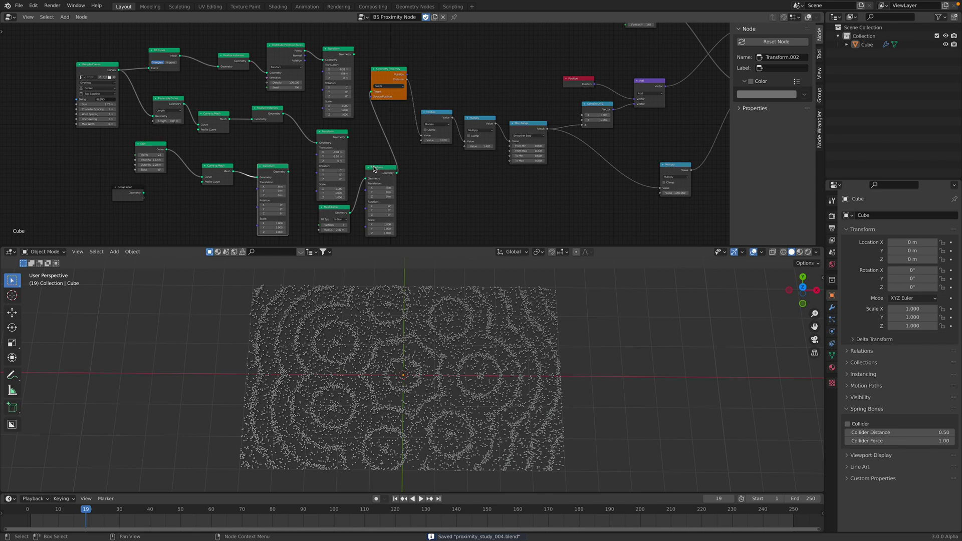
pyautogui.scroll(-3, 505, 168)
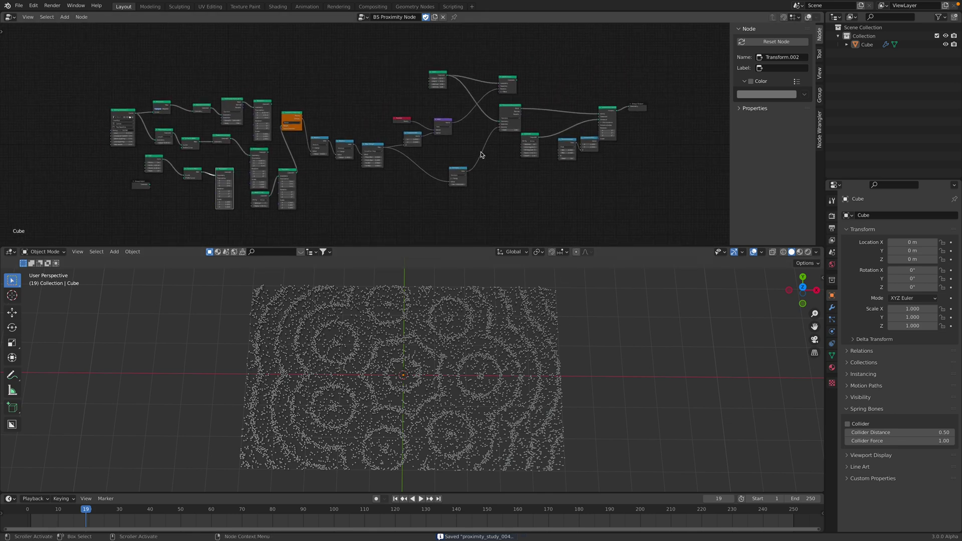
pyautogui.moveTo(594, 197); pyautogui.dragTo(608, 198, button='middle')
pyautogui.press('n')
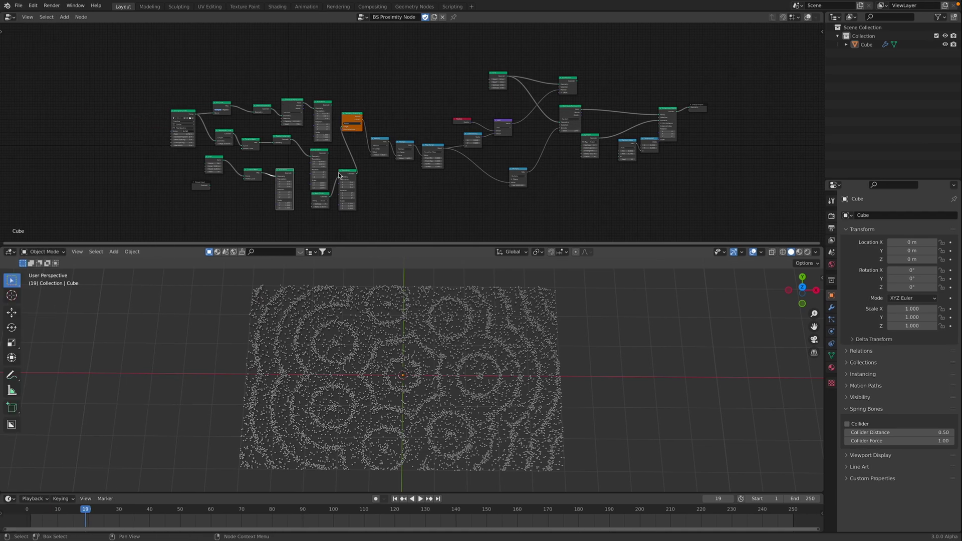
# Step: Tidy the spacing of the Geometry Proximity node and the Modulo node that follows it in the chain
pyautogui.scroll(5, 289, 125)
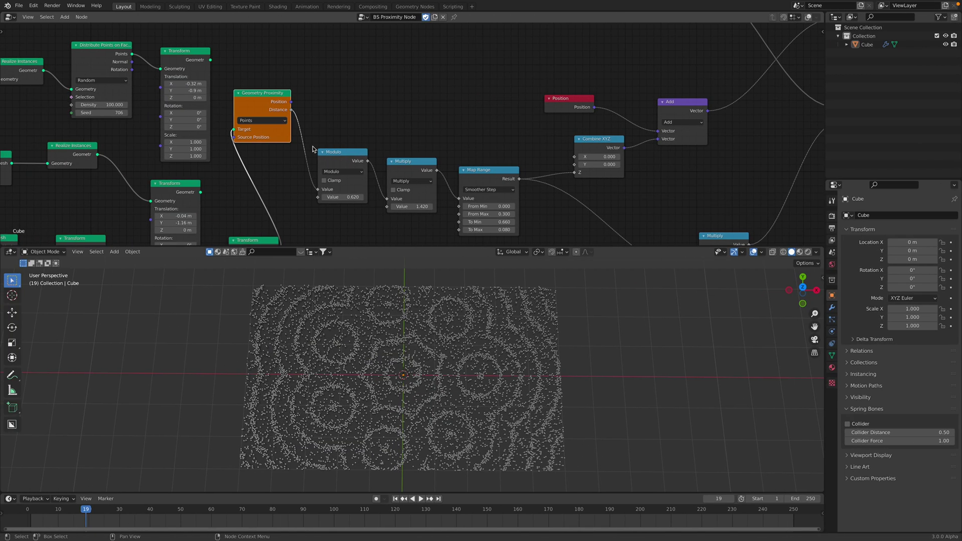
pyautogui.scroll(4, 315, 116)
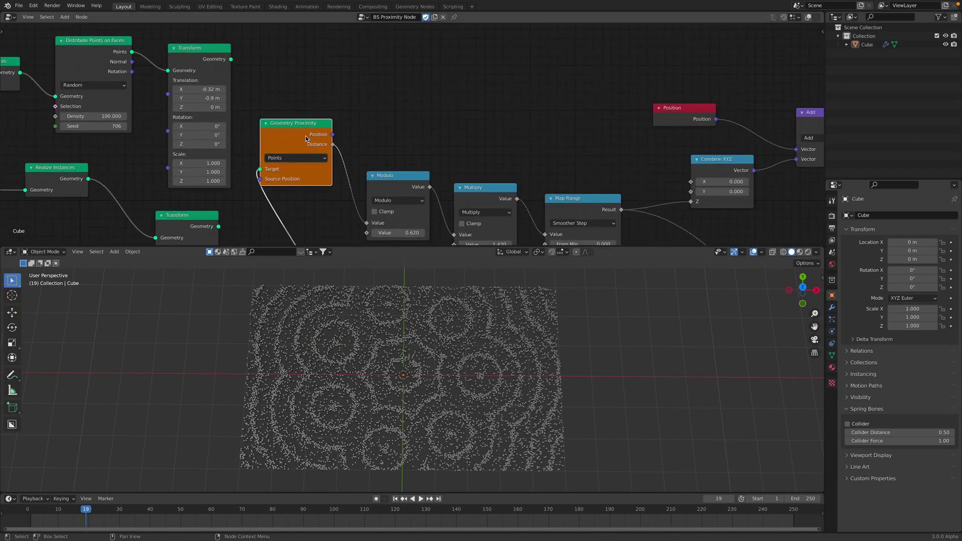
pyautogui.moveTo(306, 139); pyautogui.dragTo(313, 149)
pyautogui.scroll(-2, 350, 163)
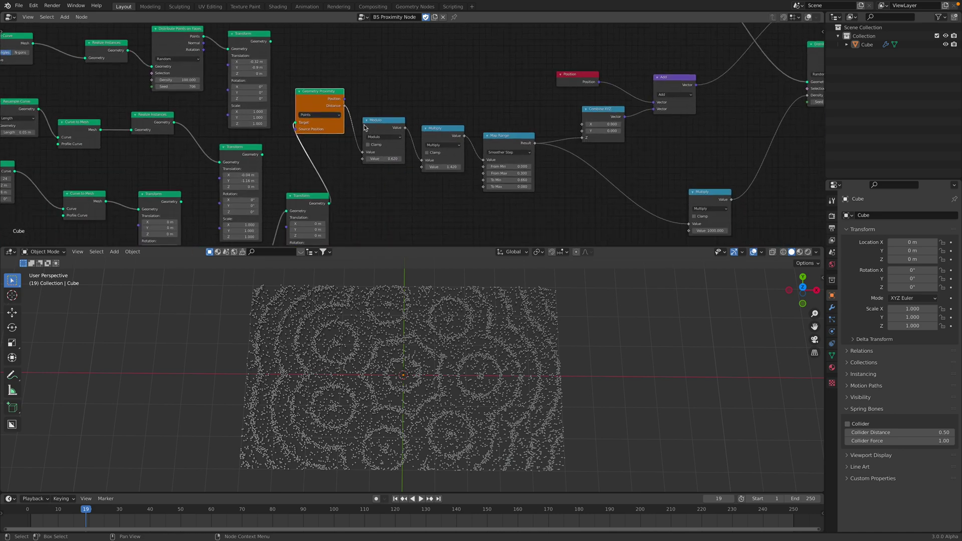
pyautogui.moveTo(320, 102); pyautogui.dragTo(320, 96)
pyautogui.moveTo(395, 127); pyautogui.dragTo(400, 134)
pyautogui.scroll(-4, 380, 137)
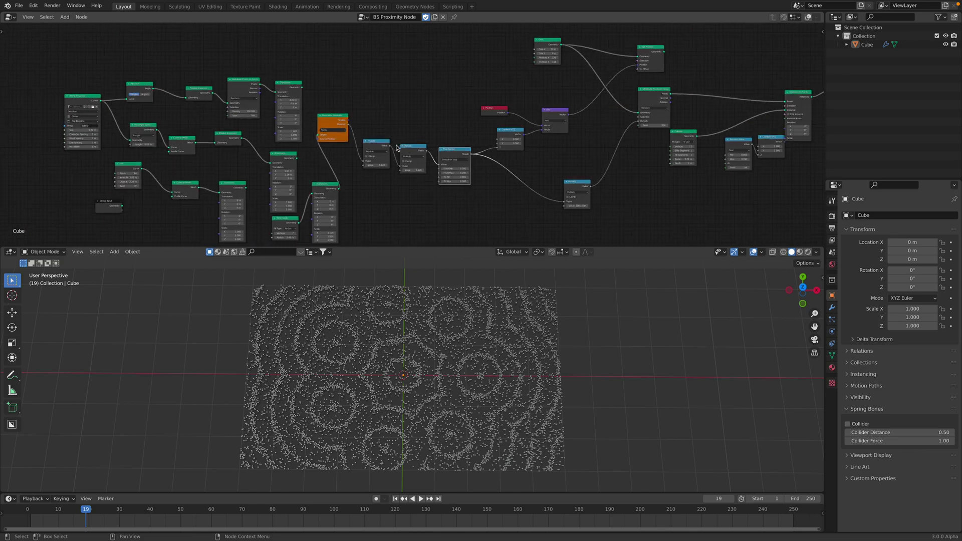
pyautogui.scroll(1, 399, 133)
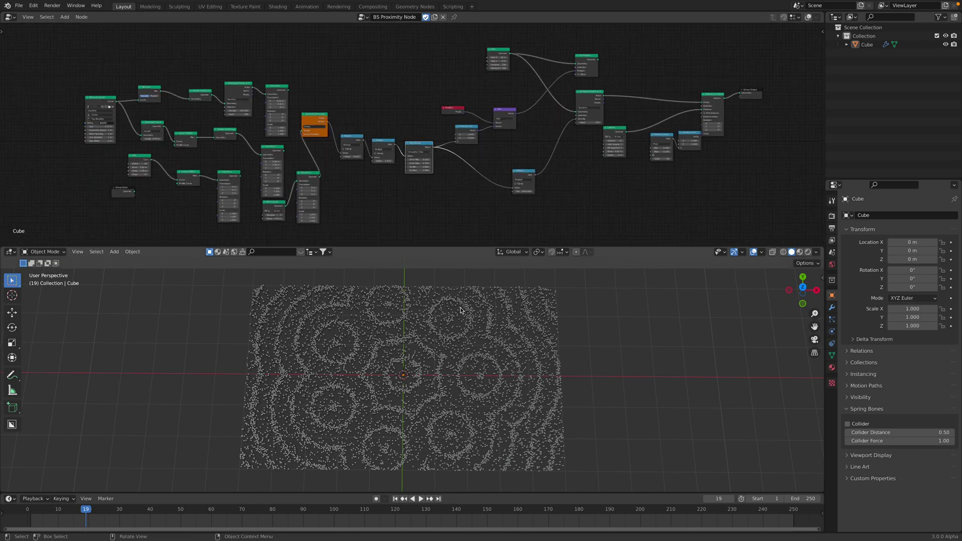
pyautogui.moveTo(441, 317); pyautogui.dragTo(463, 295, button='middle')
pyautogui.scroll(2, 463, 295)
pyautogui.scroll(-2, 538, 187)
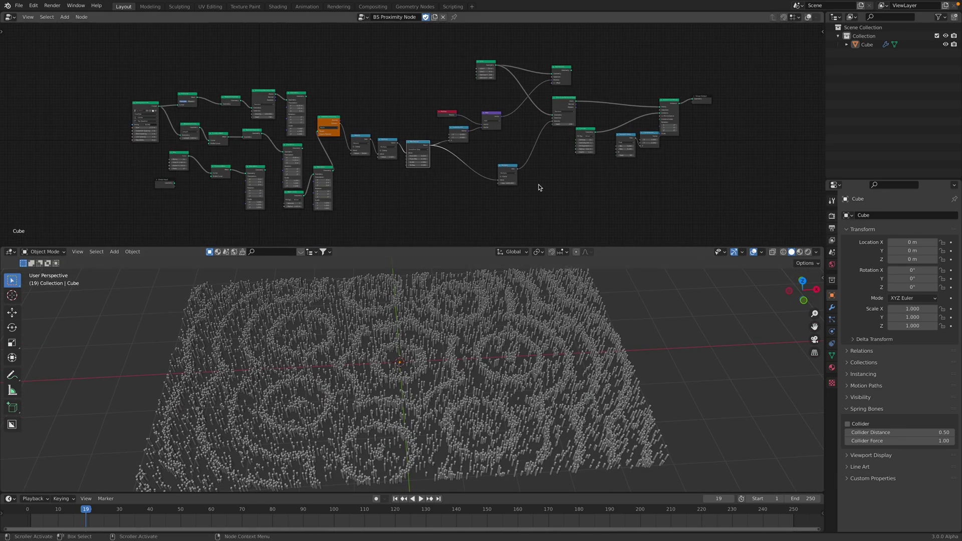
pyautogui.moveTo(500, 167); pyautogui.dragTo(482, 178, button='middle')
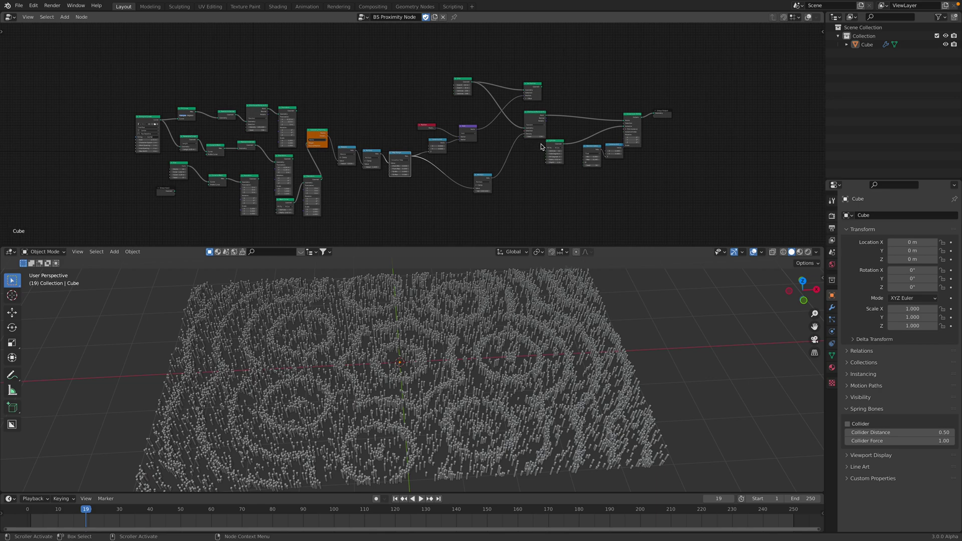
pyautogui.moveTo(816, 5)
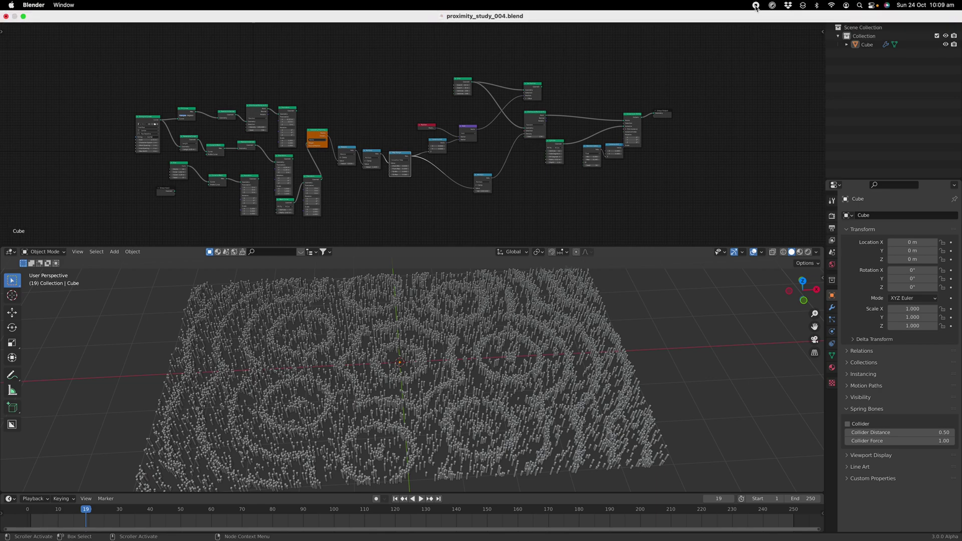